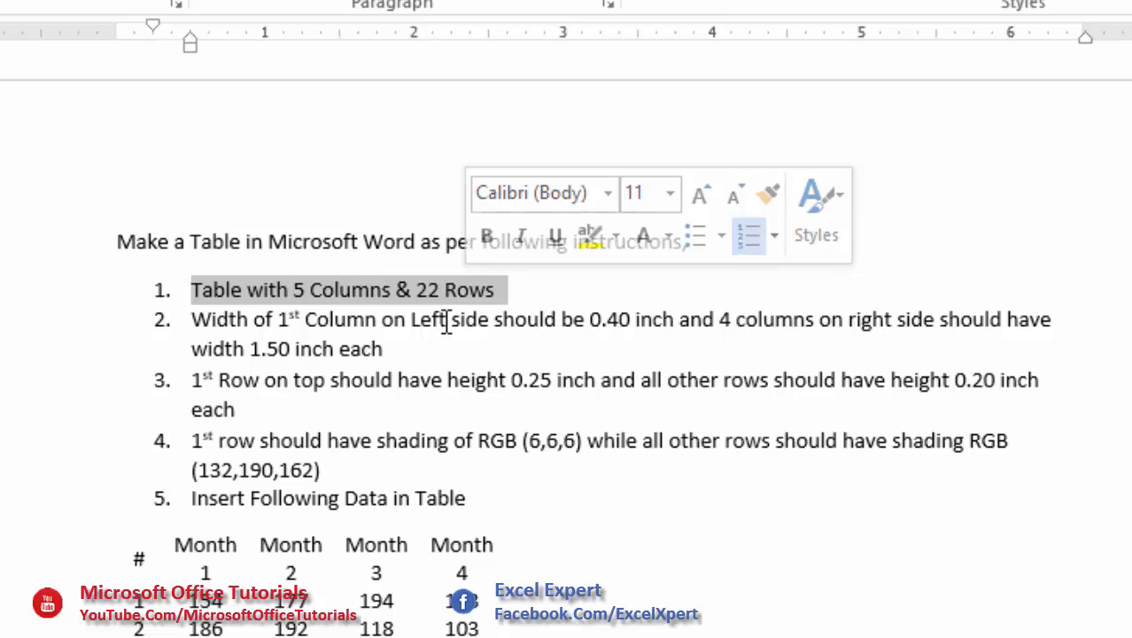
Step: Create a new blank Word document alongside the open table instructions document
{"action": "left_click", "coordinate": [463, 319]}
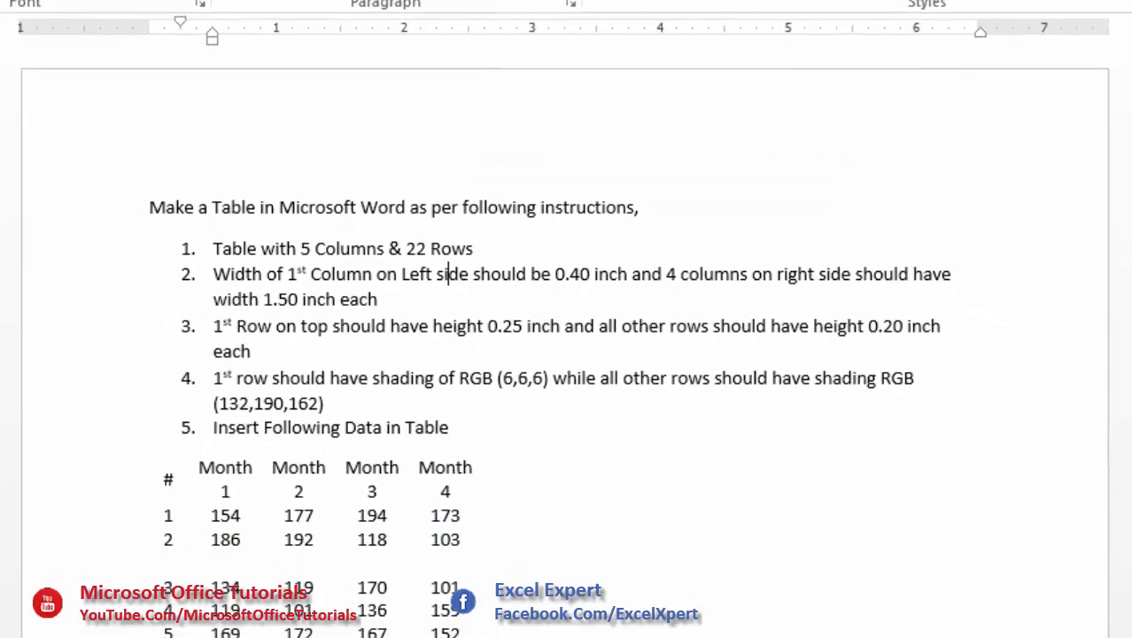
{"action": "right_click", "coordinate": [398, 635]}
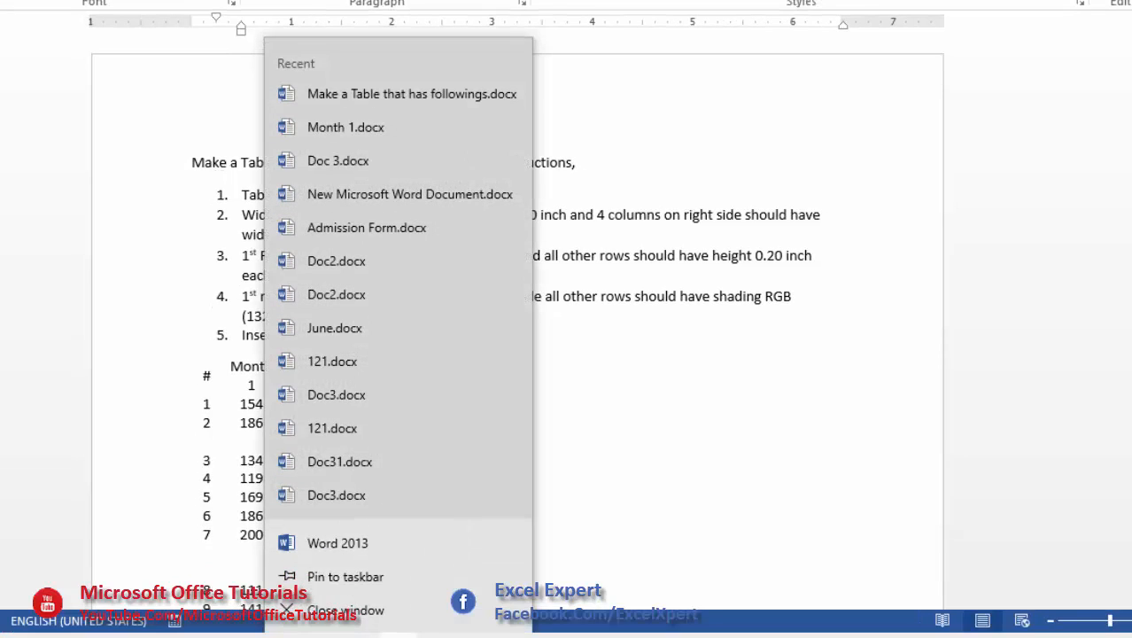
{"action": "left_click", "coordinate": [385, 543]}
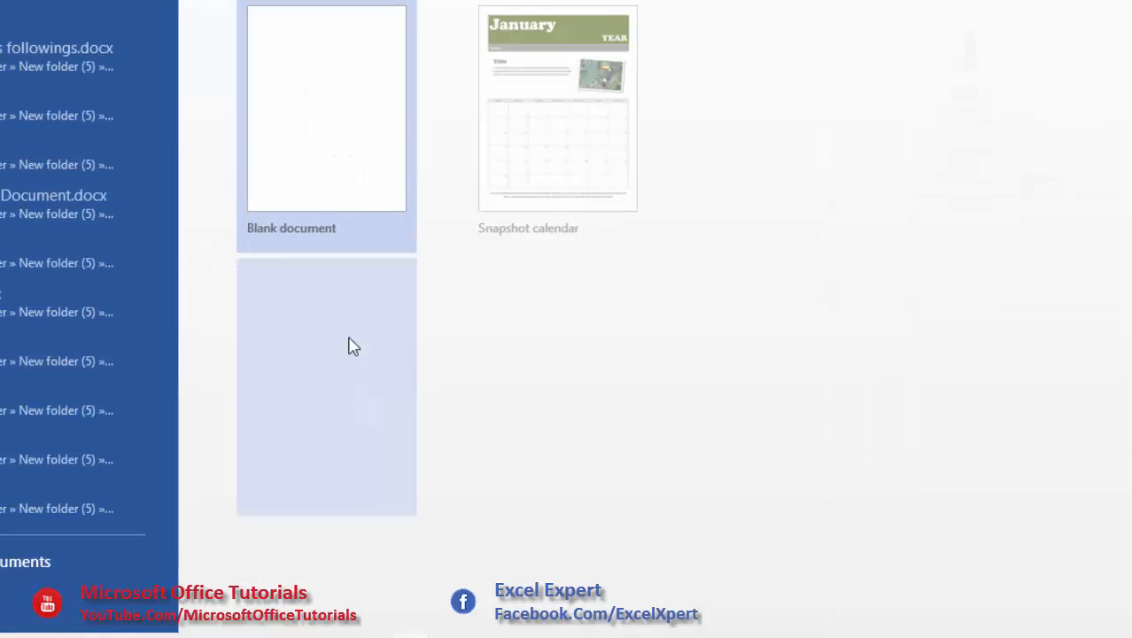
{"action": "left_click", "coordinate": [375, 197]}
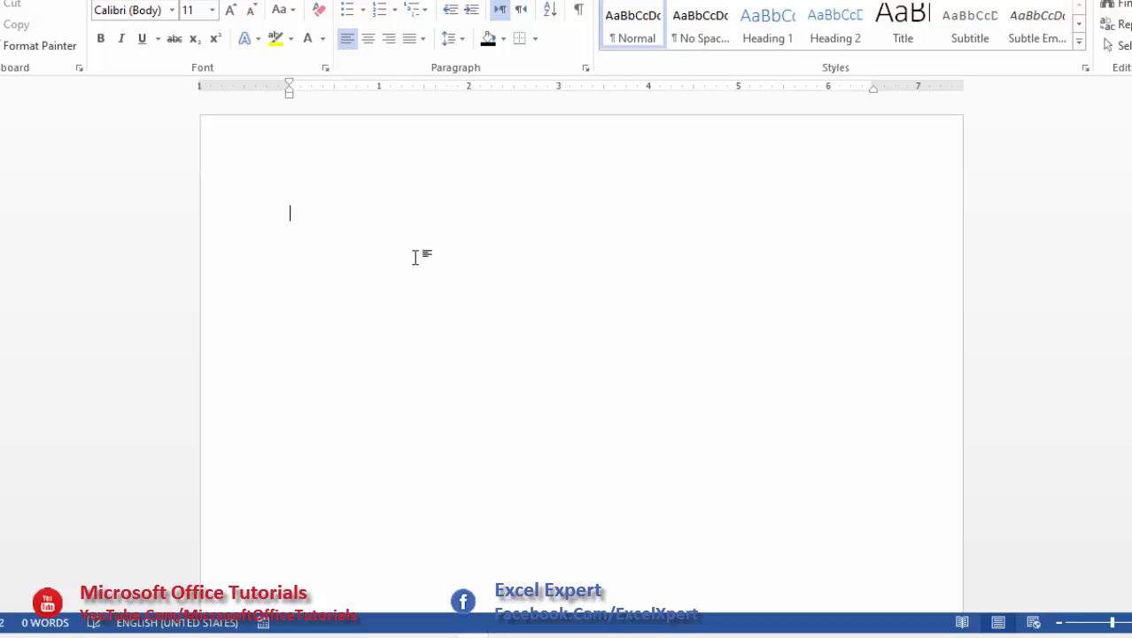
{"action": "mouse_move", "coordinate": [461, 632]}
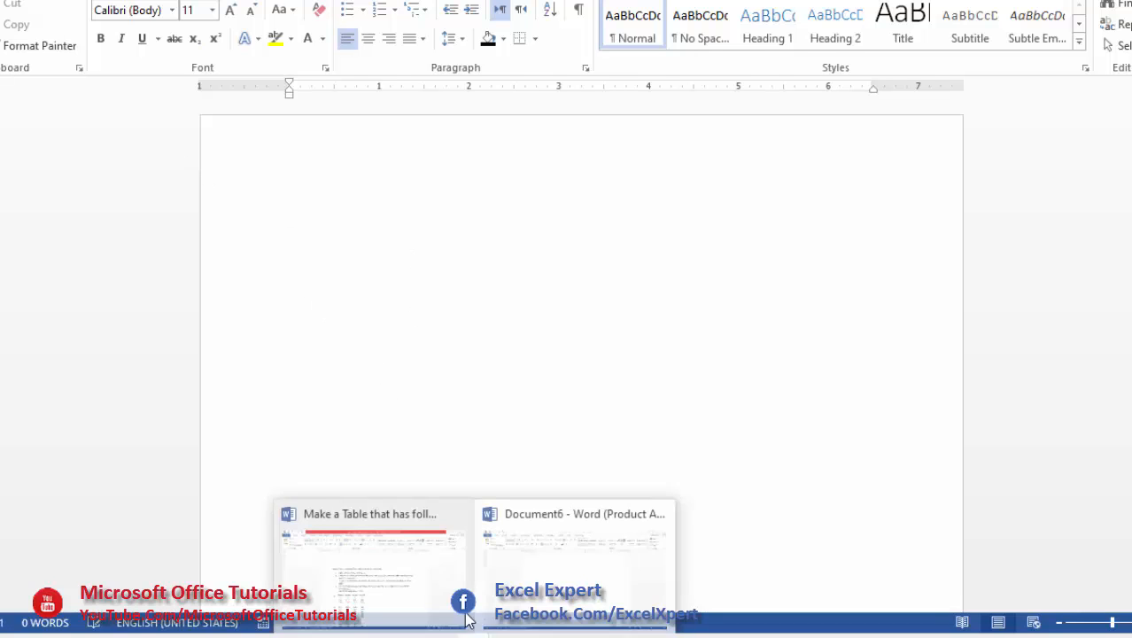
{"action": "left_click", "coordinate": [430, 580]}
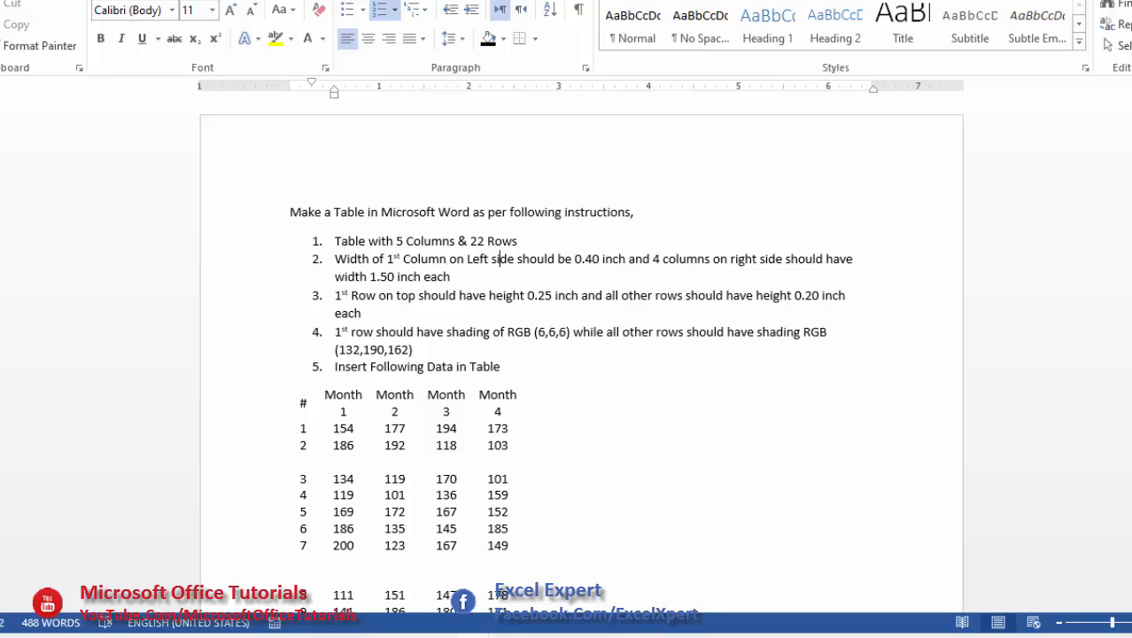
{"action": "mouse_move", "coordinate": [461, 633]}
{"action": "left_click", "coordinate": [577, 569]}
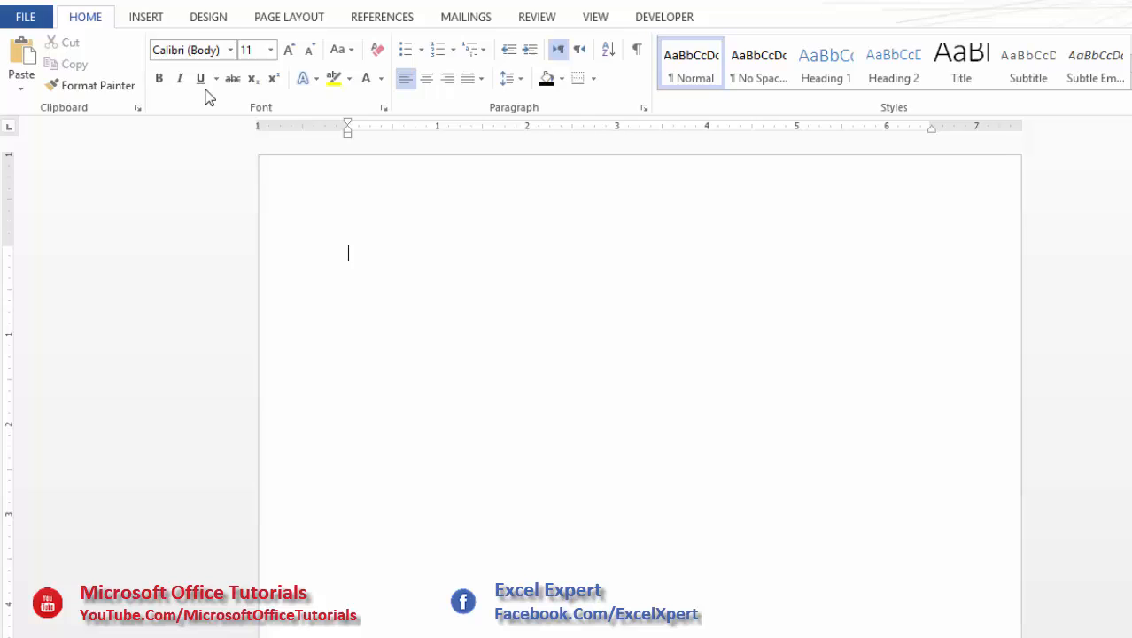
Step: Insert a table with 5 columns and 22 rows into the blank document
{"action": "left_click", "coordinate": [159, 23]}
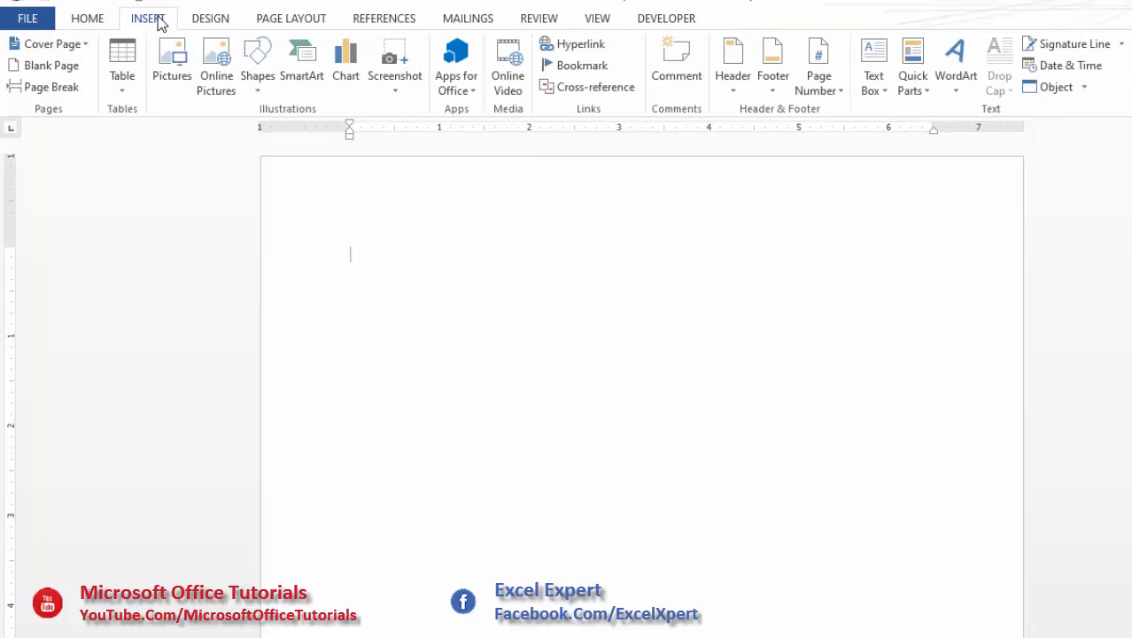
{"action": "left_click", "coordinate": [124, 95]}
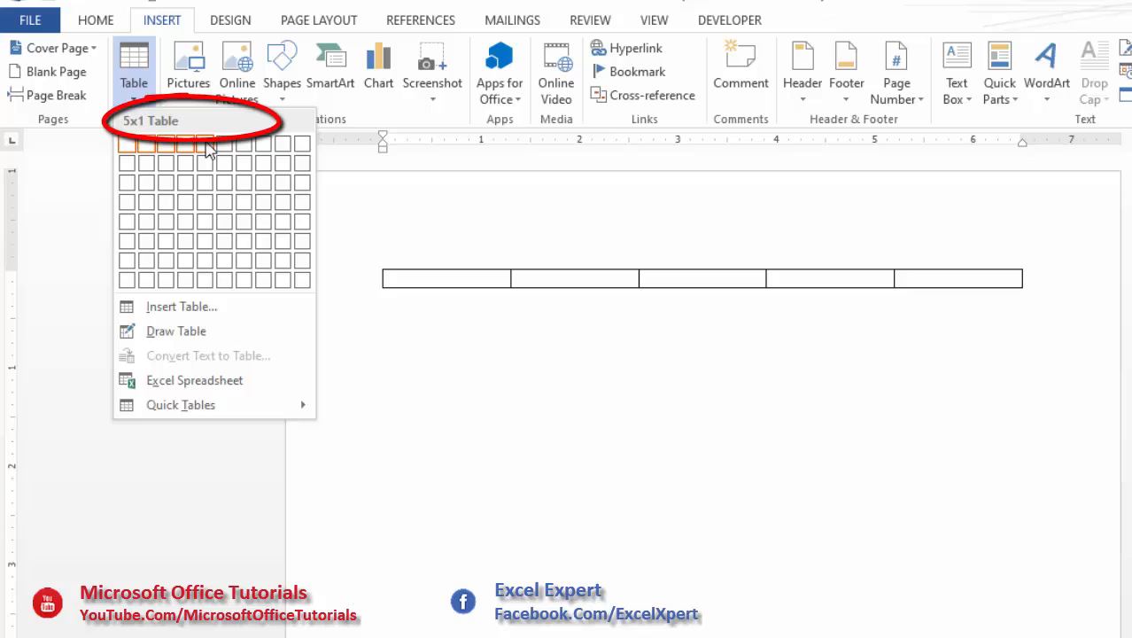
{"action": "left_click", "coordinate": [211, 310]}
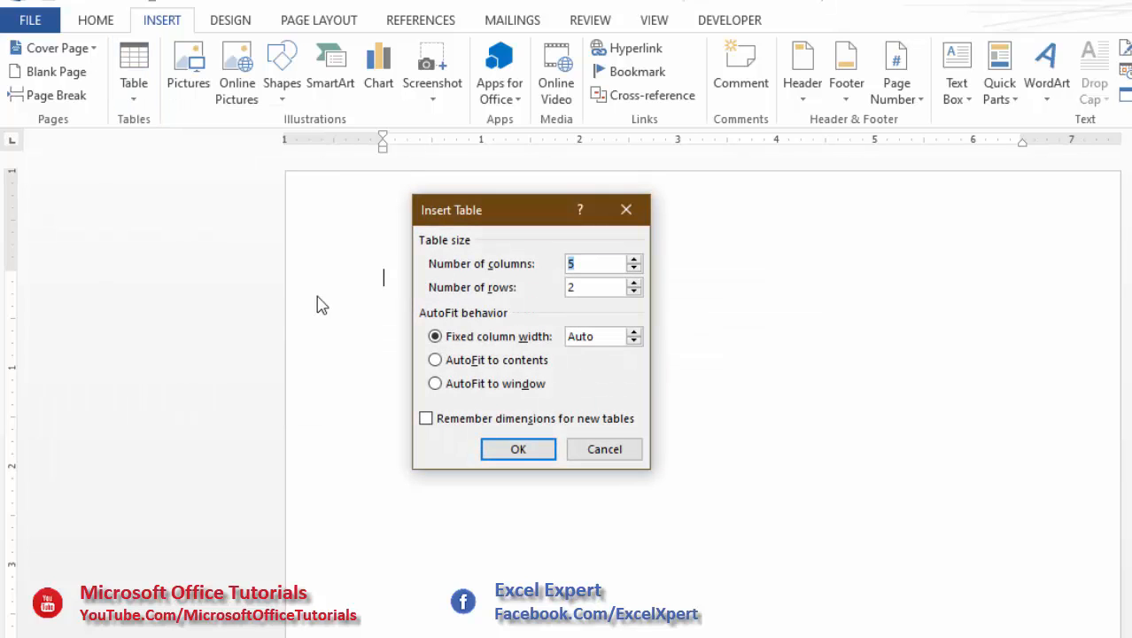
{"action": "left_click_drag", "start_coordinate": [506, 219], "coordinate": [462, 225]}
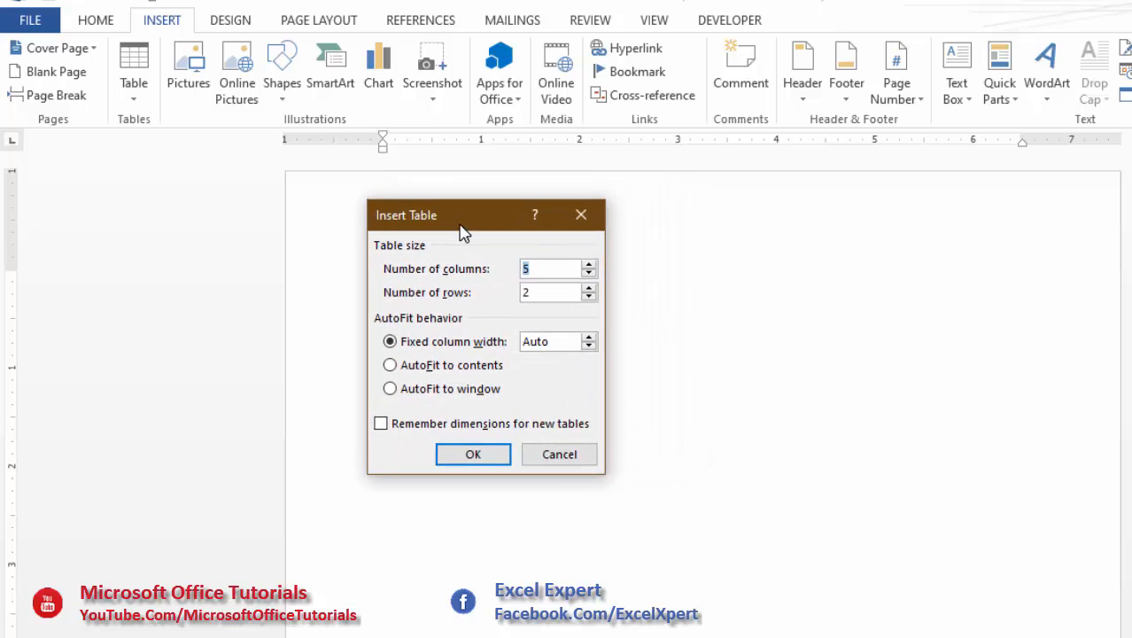
{"action": "left_click", "coordinate": [532, 269]}
{"action": "double_click", "coordinate": [542, 270]}
{"action": "double_click", "coordinate": [541, 293]}
{"action": "type", "text": "22"}
{"action": "left_click", "coordinate": [493, 456]}
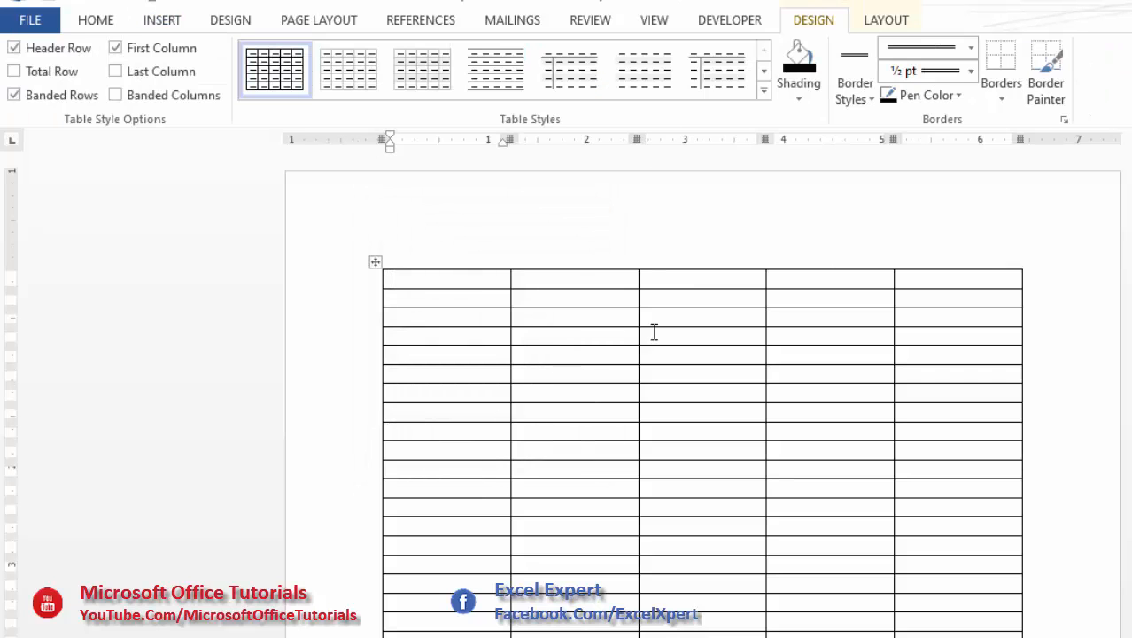
Step: Check the first column's width requirement in the instructions document and return to the new table
{"action": "left_click_drag", "start_coordinate": [489, 281], "coordinate": [445, 379]}
{"action": "left_click", "coordinate": [442, 372]}
{"action": "mouse_move", "coordinate": [584, 637]}
{"action": "left_click", "coordinate": [470, 624]}
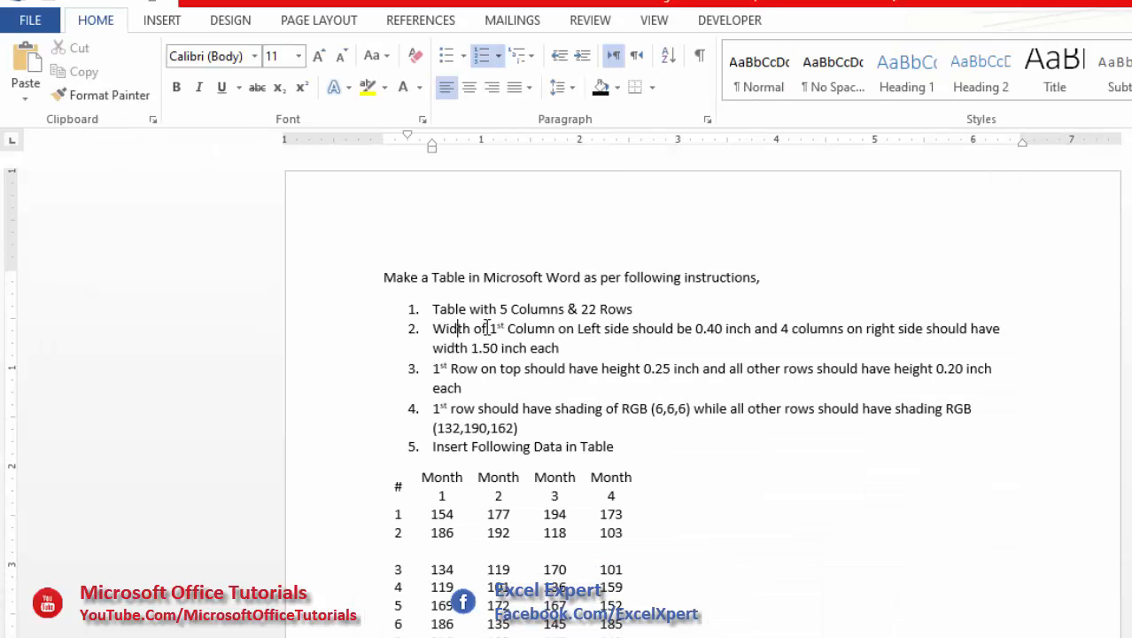
{"action": "left_click_drag", "start_coordinate": [434, 329], "coordinate": [753, 327]}
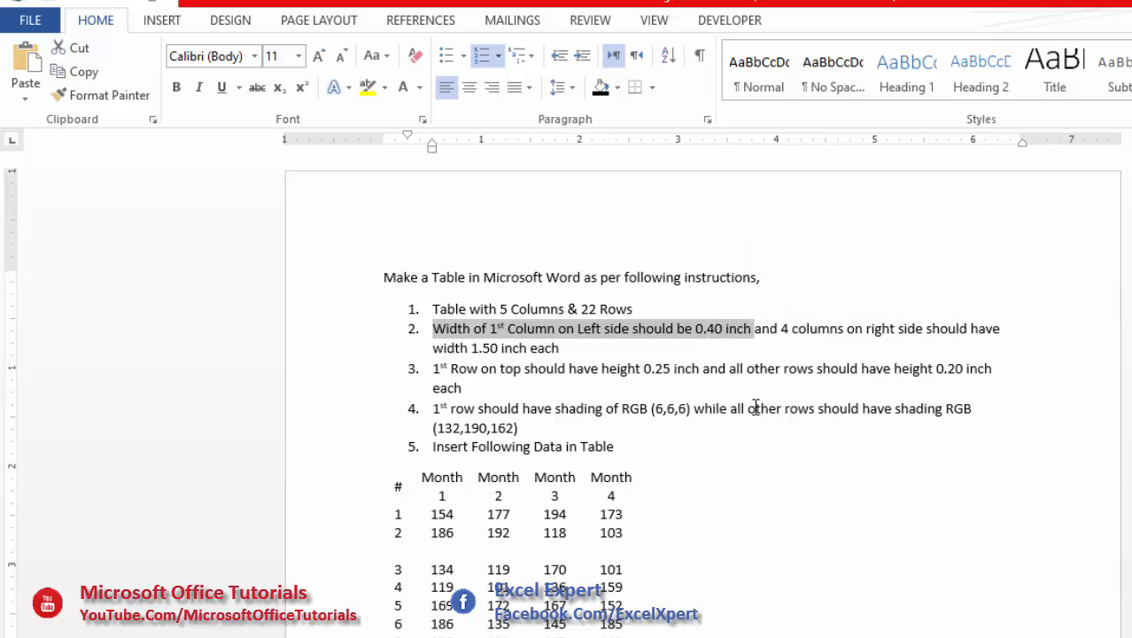
{"action": "left_click", "coordinate": [586, 636]}
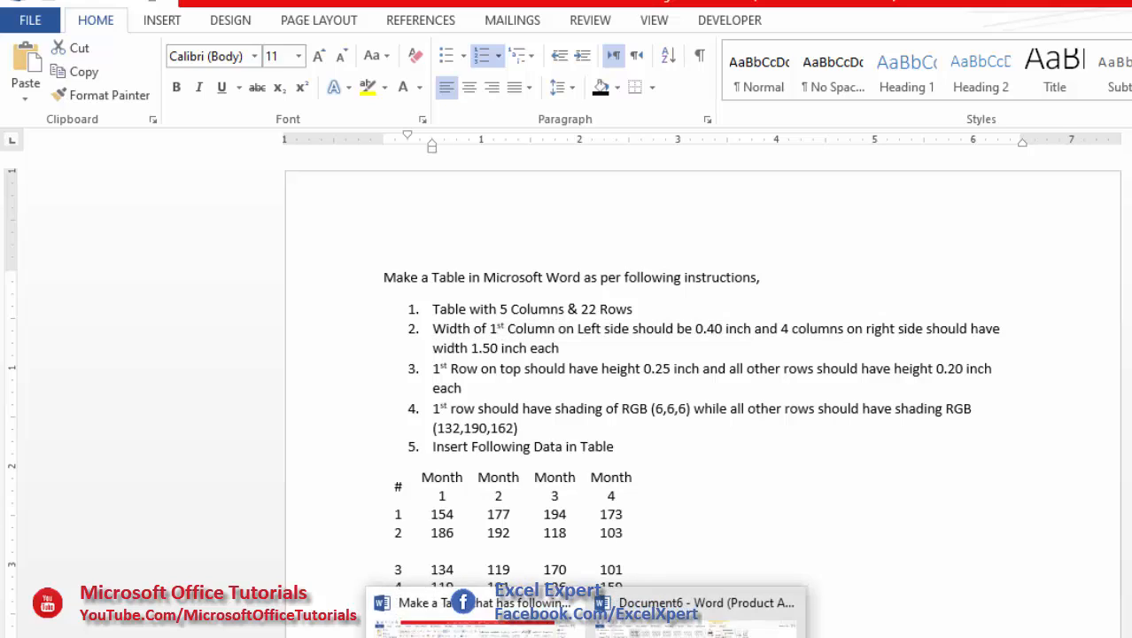
{"action": "left_click", "coordinate": [684, 633]}
Step: Set the preferred width of the table's first column to 0.40 inch
{"action": "left_click_drag", "start_coordinate": [431, 279], "coordinate": [457, 634]}
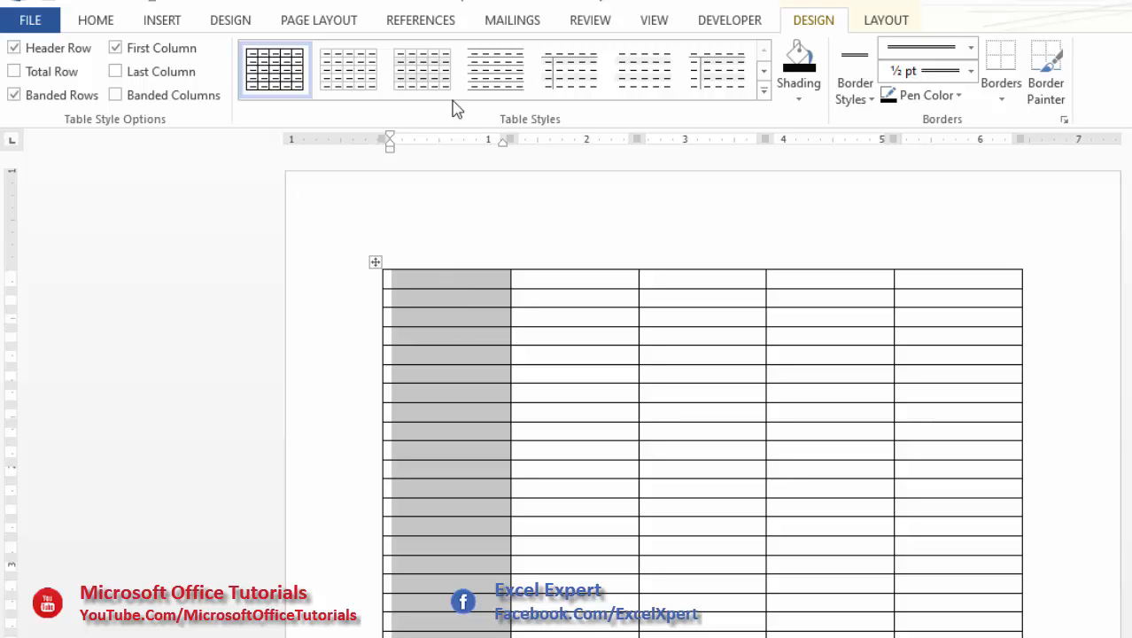
{"action": "left_click", "coordinate": [886, 19]}
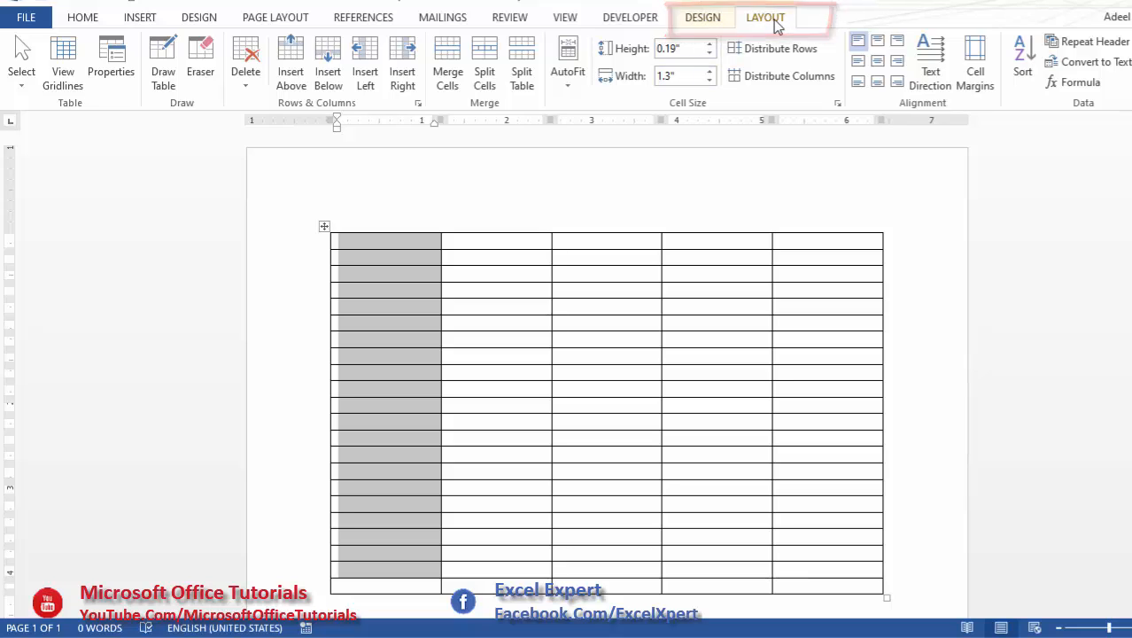
{"action": "left_click", "coordinate": [116, 64]}
{"action": "left_click_drag", "start_coordinate": [496, 116], "coordinate": [525, 222]}
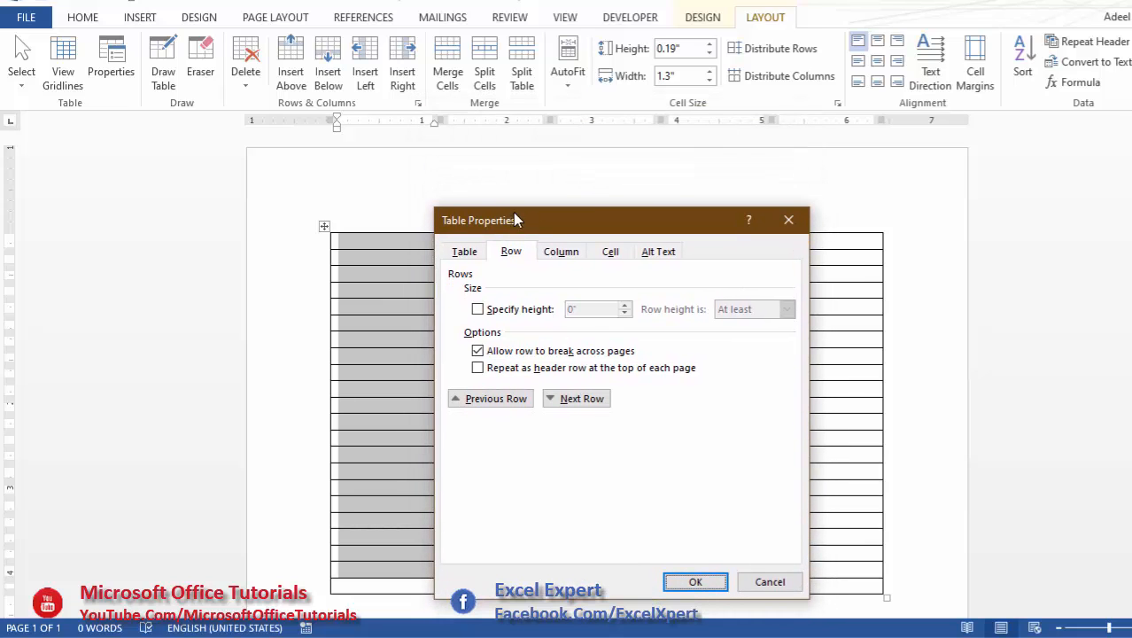
{"action": "left_click", "coordinate": [567, 256]}
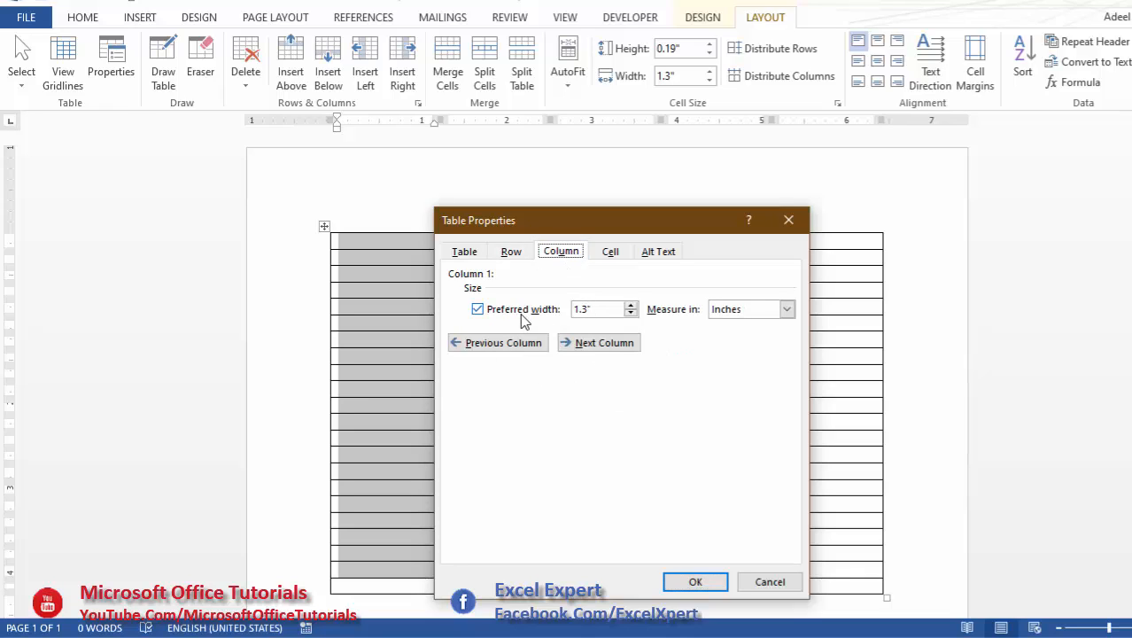
{"action": "left_click_drag", "start_coordinate": [588, 308], "coordinate": [564, 308]}
{"action": "type", "text": "0.40\""}
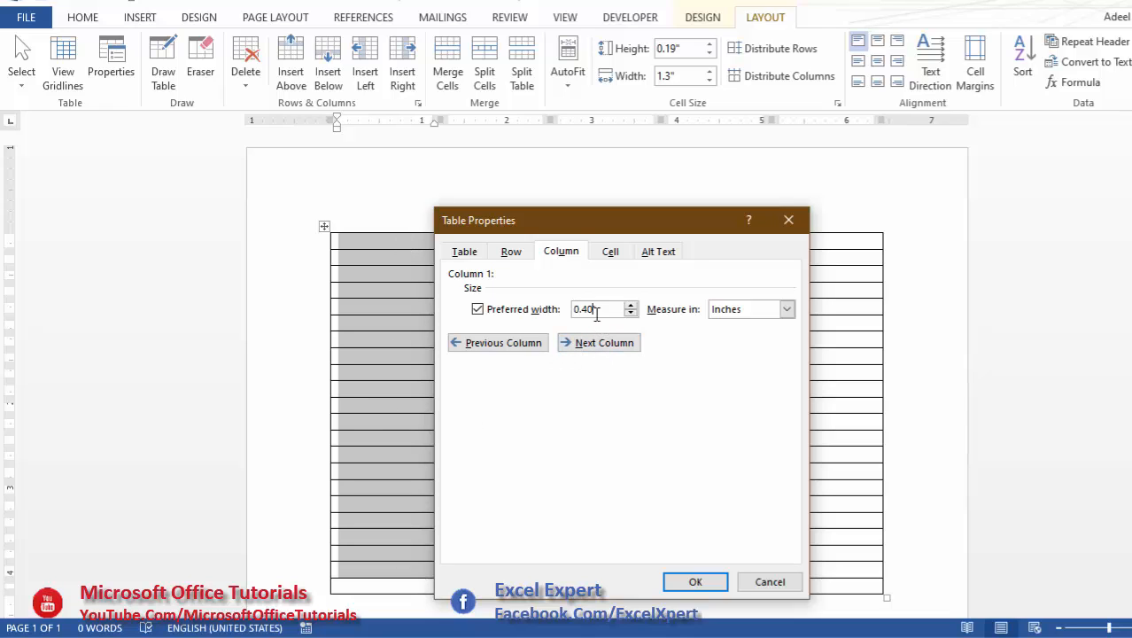
{"action": "left_click", "coordinate": [700, 585]}
{"action": "left_click_drag", "start_coordinate": [349, 245], "coordinate": [357, 585]}
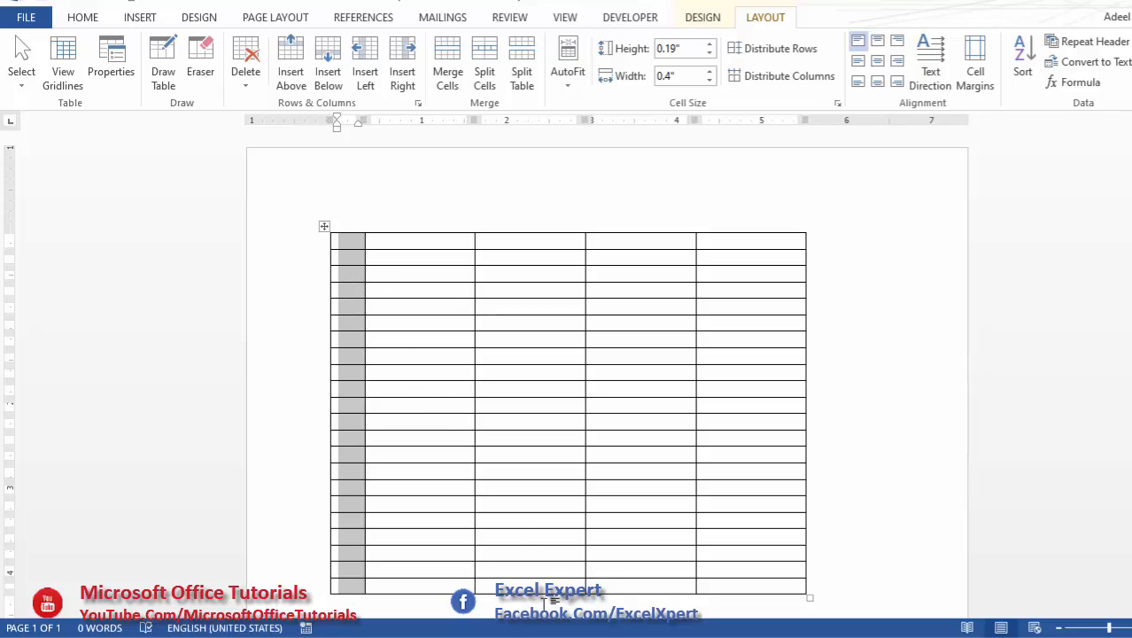
Step: Following the instructions document, set the preferred width of the table's other four columns to 1.50 inches
{"action": "left_click", "coordinate": [422, 559]}
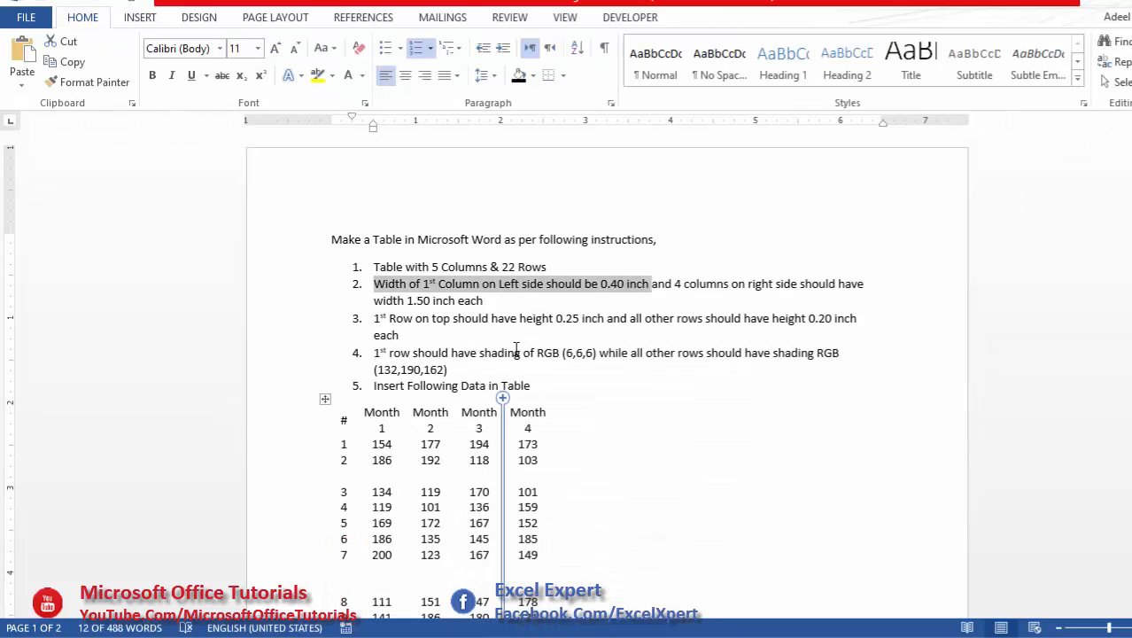
{"action": "left_click_drag", "start_coordinate": [674, 285], "coordinate": [492, 293]}
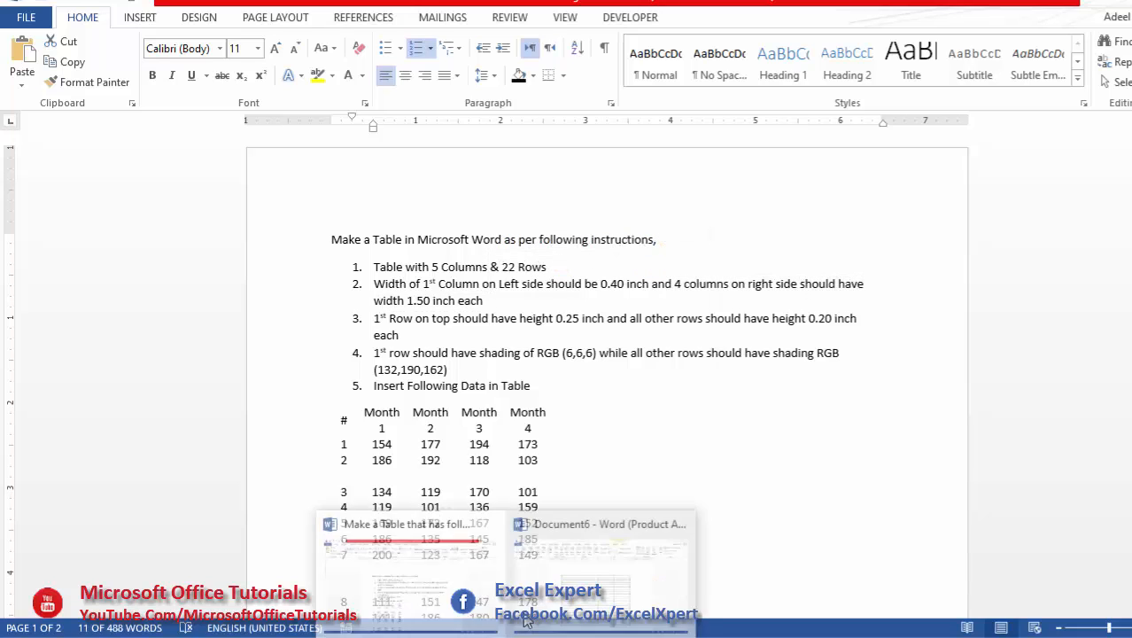
{"action": "left_click", "coordinate": [602, 559]}
{"action": "left_click_drag", "start_coordinate": [415, 236], "coordinate": [742, 574]}
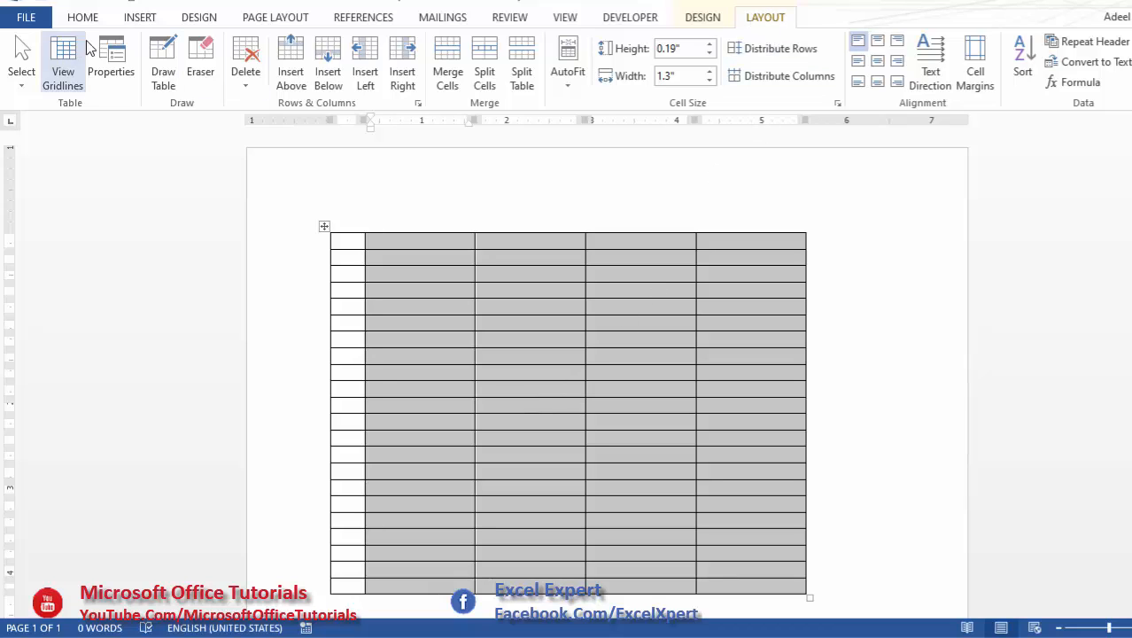
{"action": "left_click", "coordinate": [113, 55]}
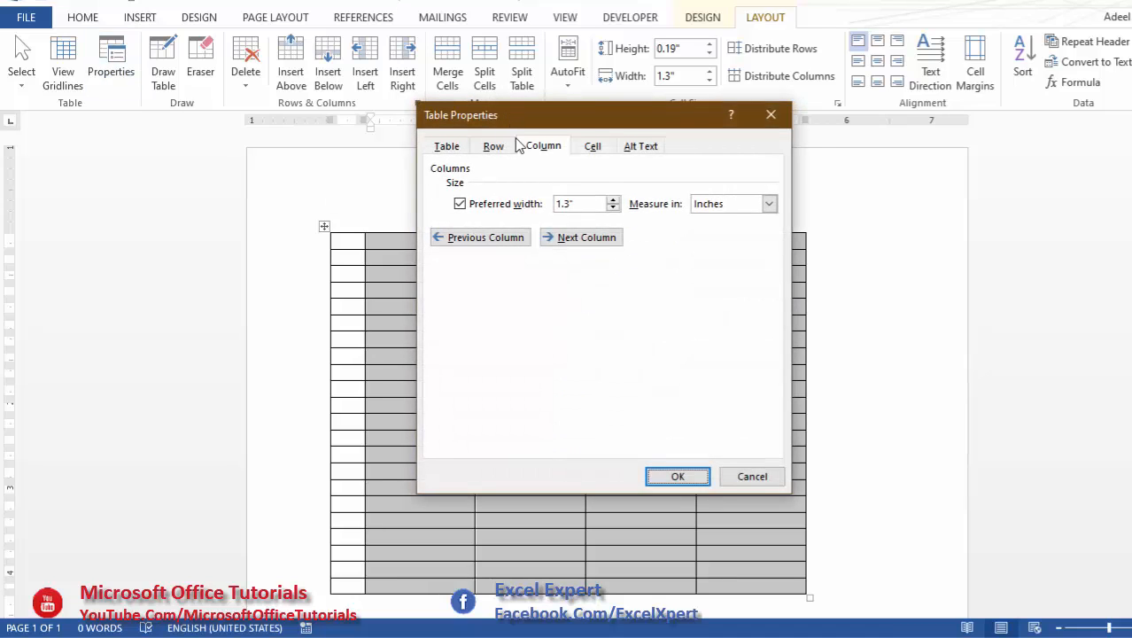
{"action": "left_click_drag", "start_coordinate": [588, 248], "coordinate": [521, 251]}
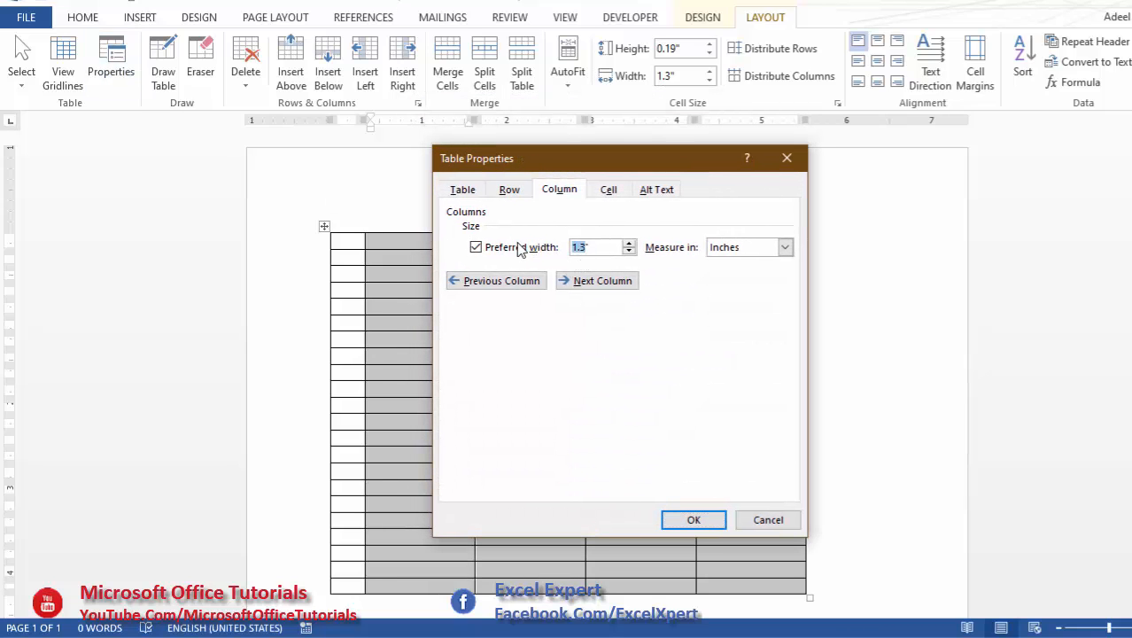
{"action": "type", "text": "1.50"}
{"action": "left_click", "coordinate": [692, 520]}
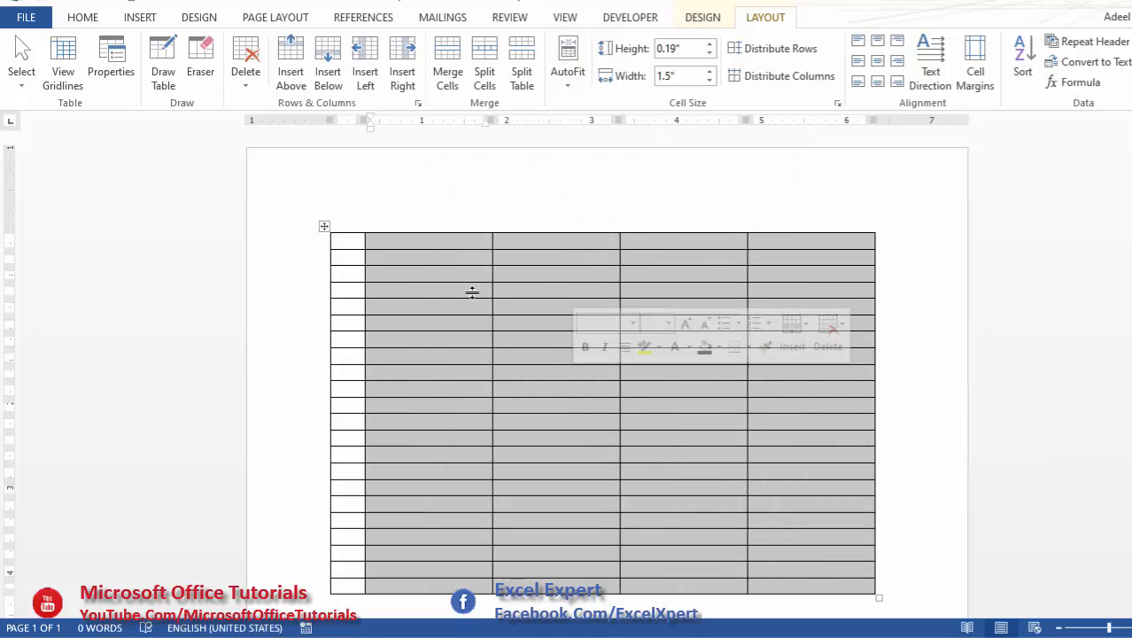
{"action": "left_click_drag", "start_coordinate": [433, 241], "coordinate": [763, 547]}
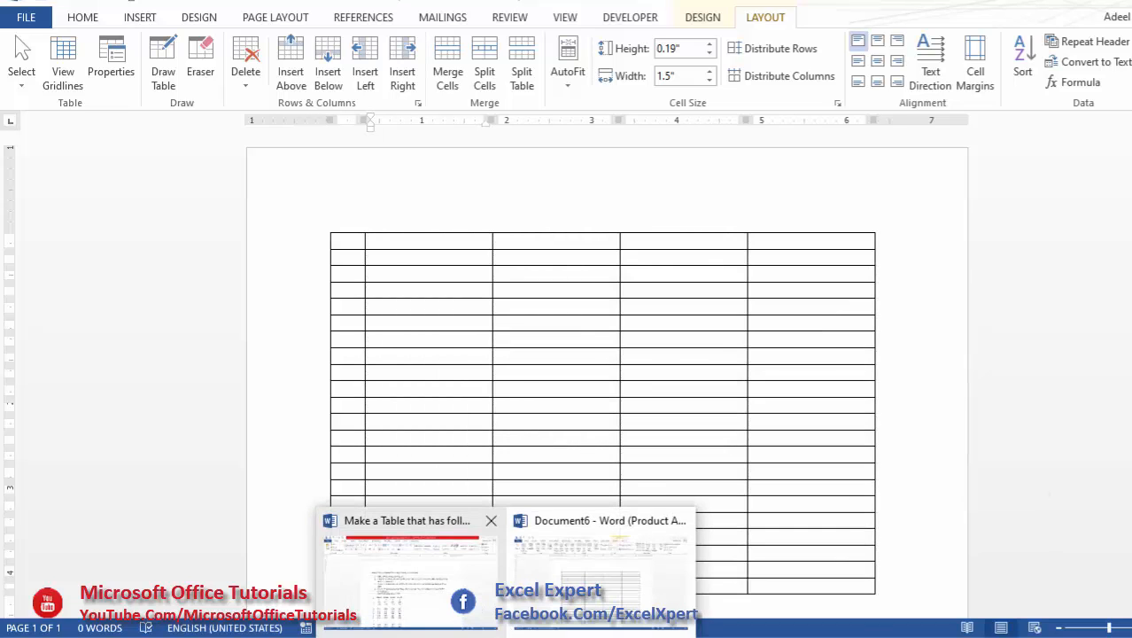
Step: Check the first row's height requirement in the instructions document and return to the new table
{"action": "left_click", "coordinate": [461, 587]}
{"action": "left_click_drag", "start_coordinate": [390, 319], "coordinate": [627, 322]}
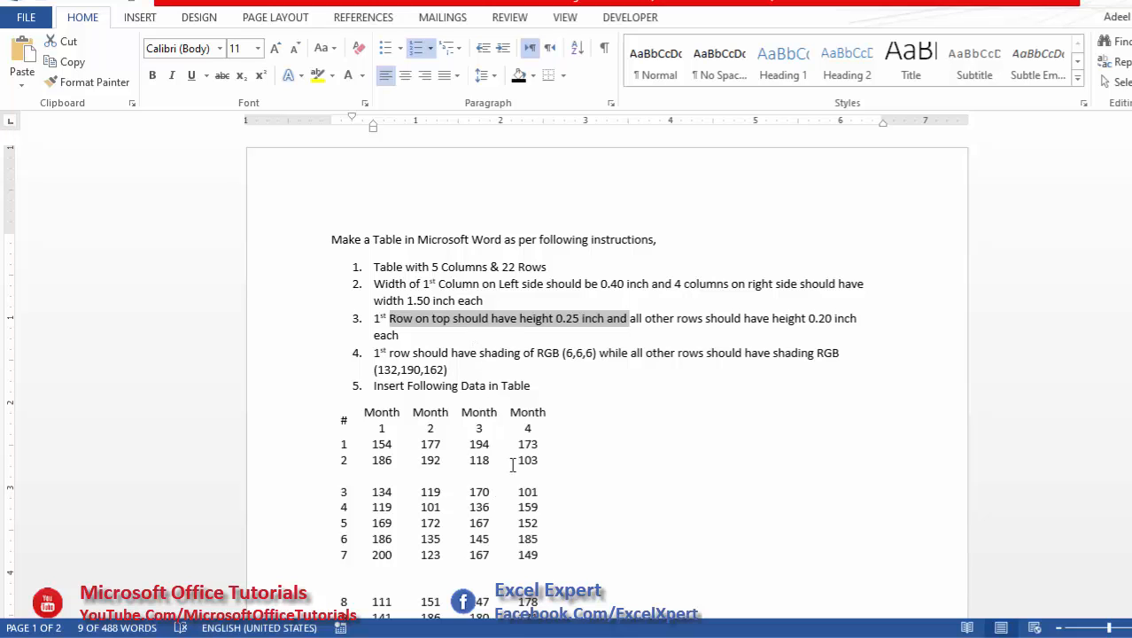
{"action": "left_click", "coordinate": [505, 636]}
{"action": "left_click", "coordinate": [559, 573]}
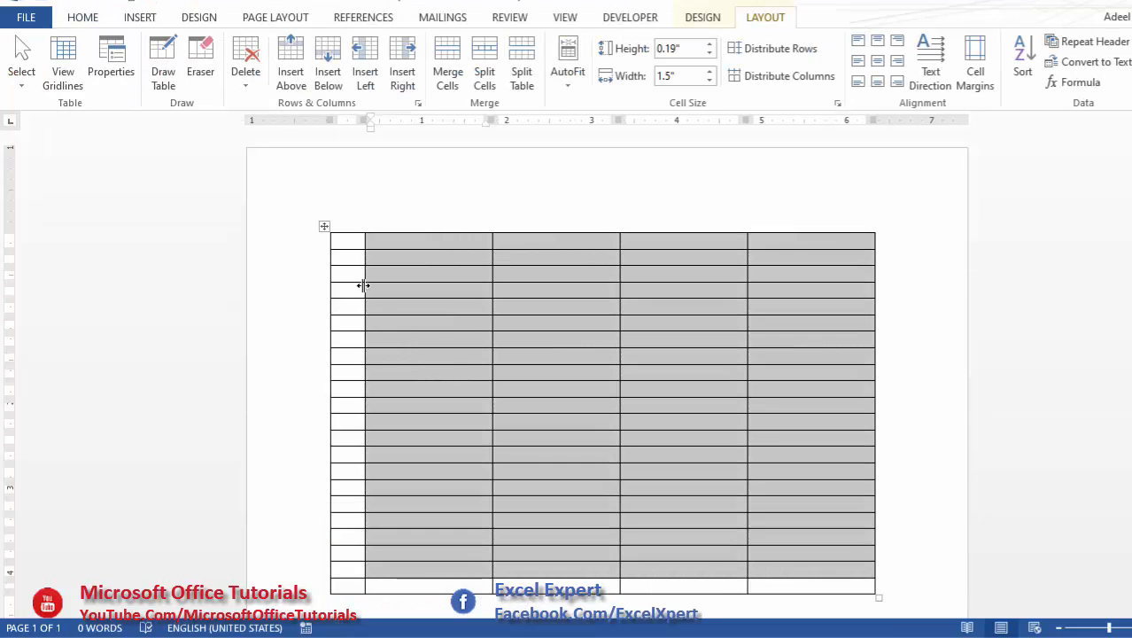
Step: Specify a height of 0.25 inch for the table's first row
{"action": "left_click", "coordinate": [342, 242]}
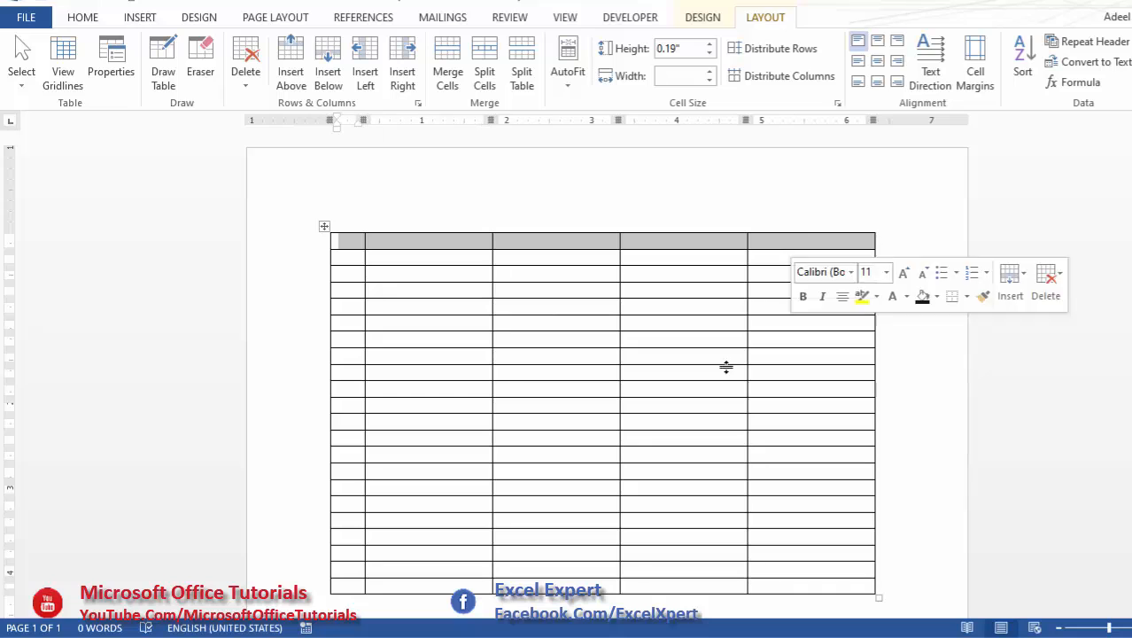
{"action": "left_click", "coordinate": [425, 558]}
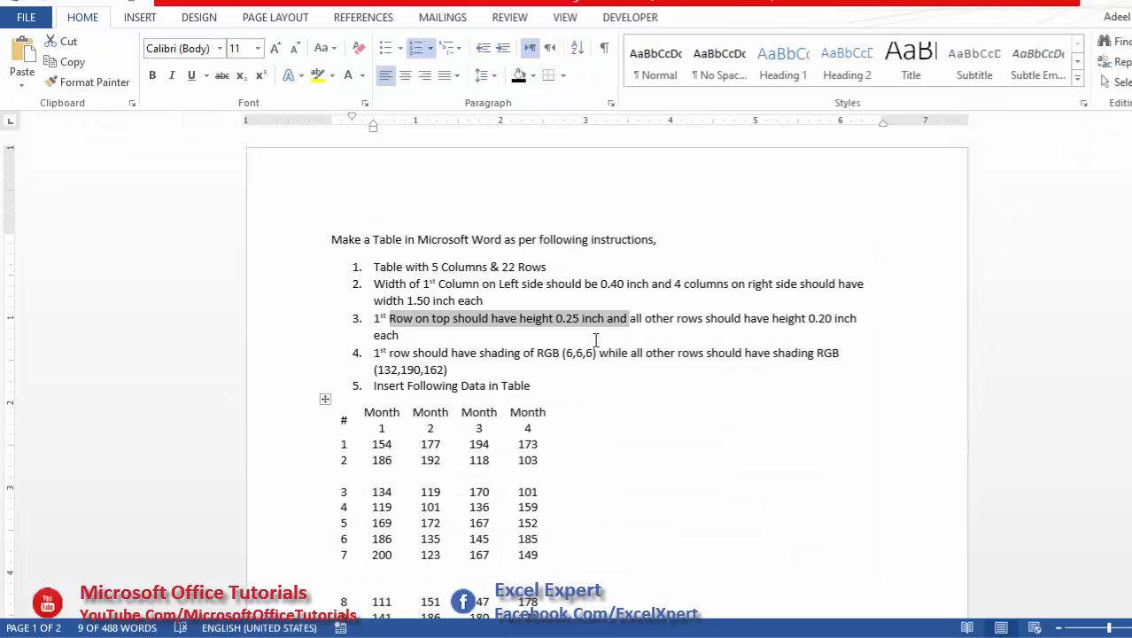
{"action": "left_click", "coordinate": [609, 585]}
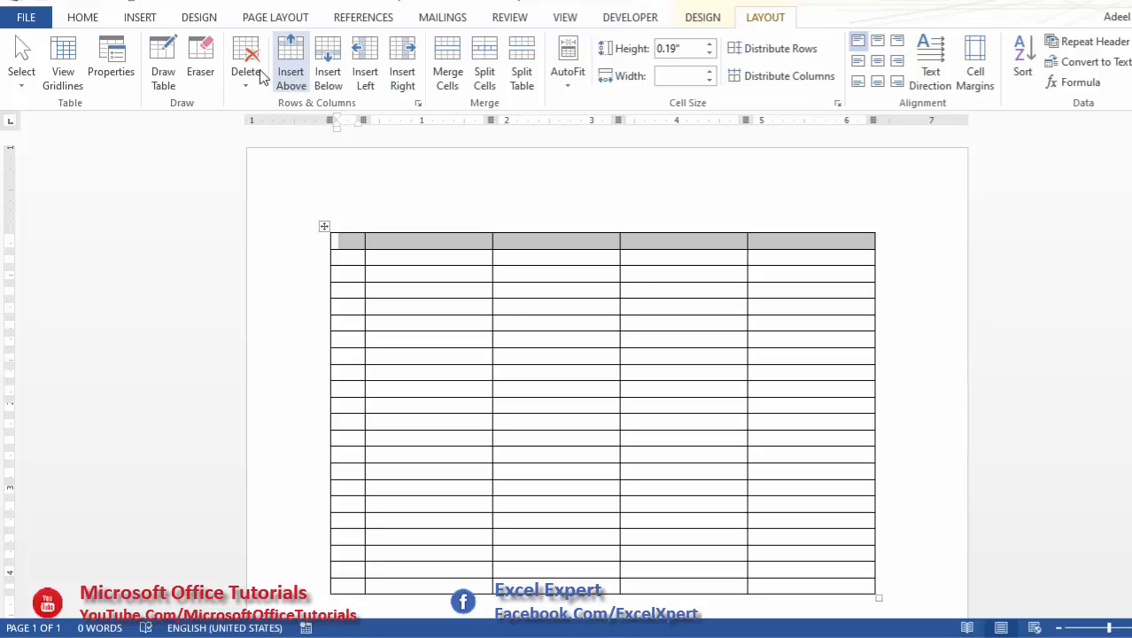
{"action": "left_click", "coordinate": [114, 62]}
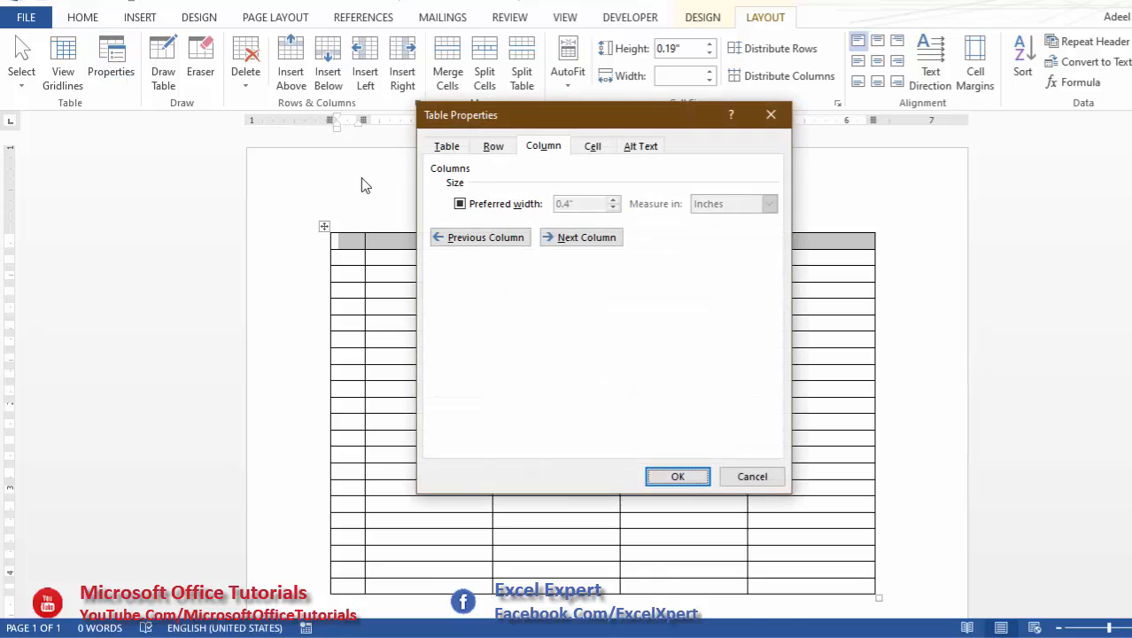
{"action": "left_click_drag", "start_coordinate": [538, 124], "coordinate": [505, 284]}
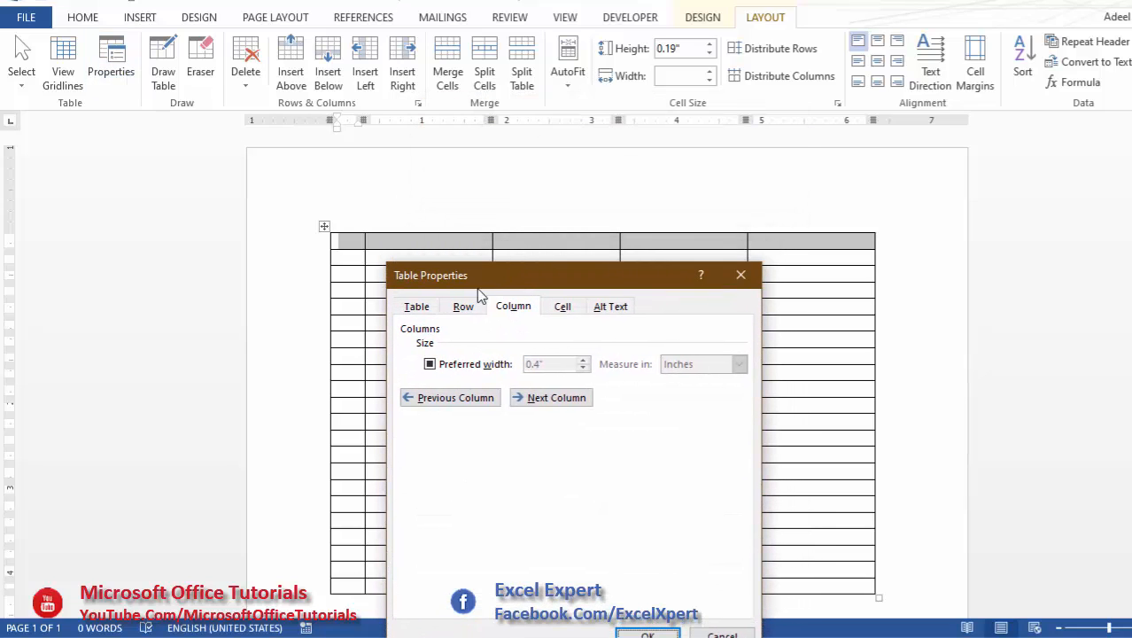
{"action": "left_click", "coordinate": [464, 307]}
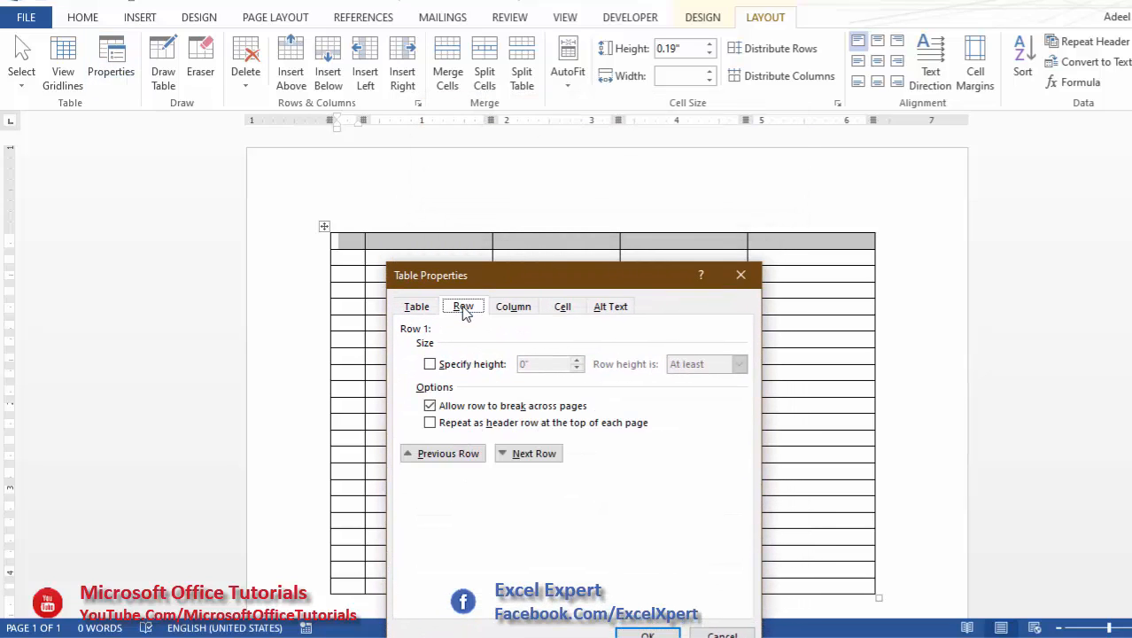
{"action": "left_click", "coordinate": [430, 365]}
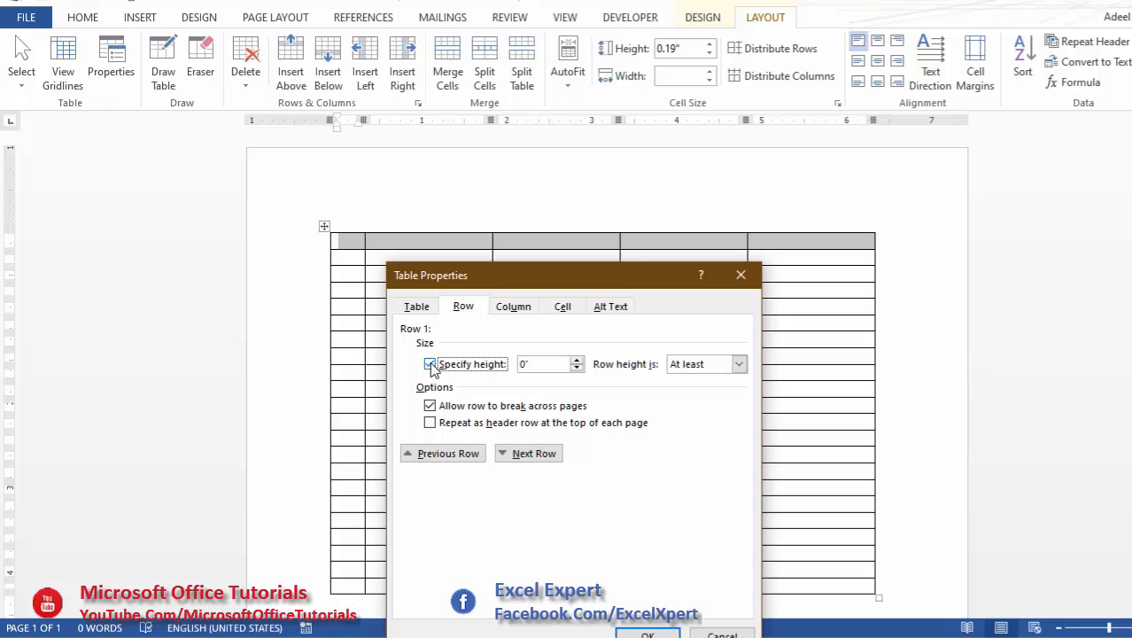
{"action": "left_click", "coordinate": [524, 365]}
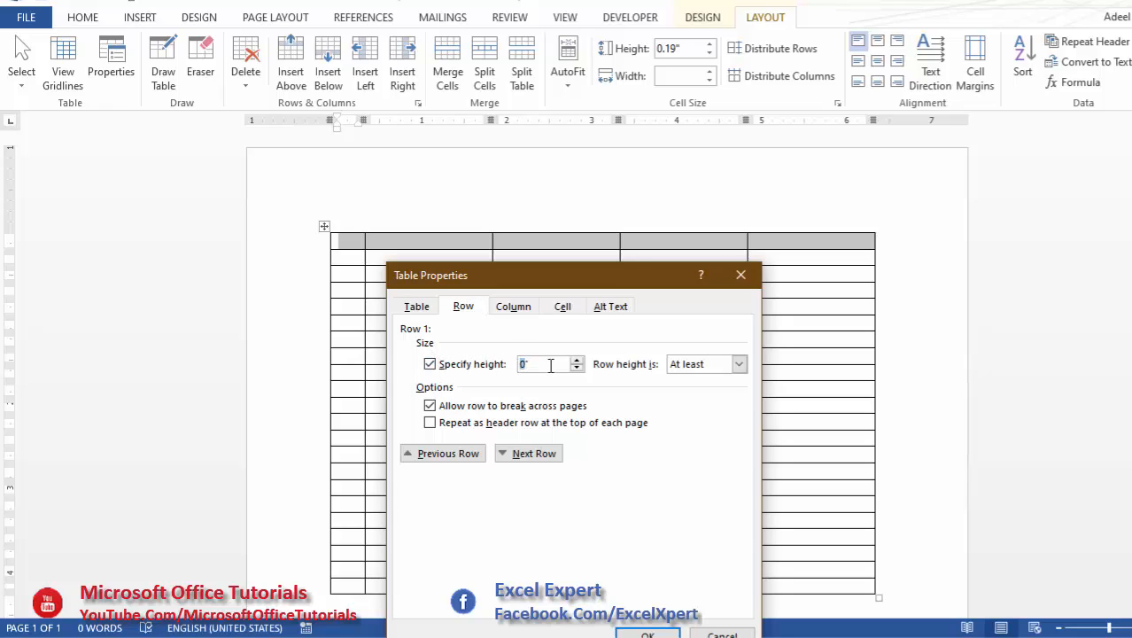
{"action": "type", "text": "25\""}
{"action": "left_click", "coordinate": [648, 634]}
{"action": "left_click", "coordinate": [375, 256]}
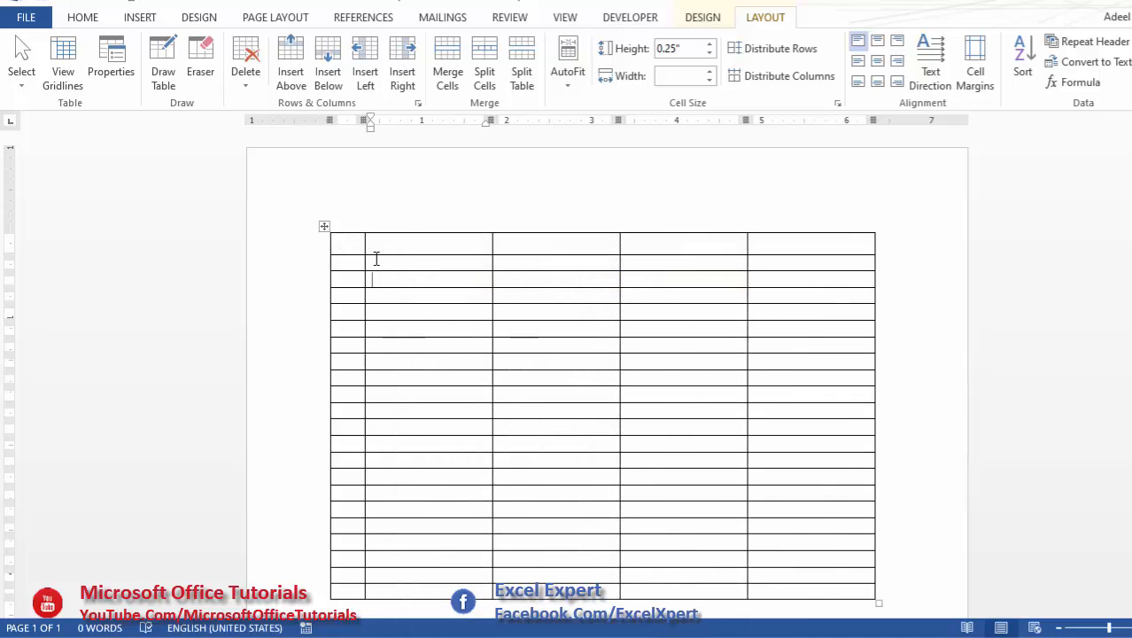
{"action": "left_click_drag", "start_coordinate": [354, 245], "coordinate": [851, 246]}
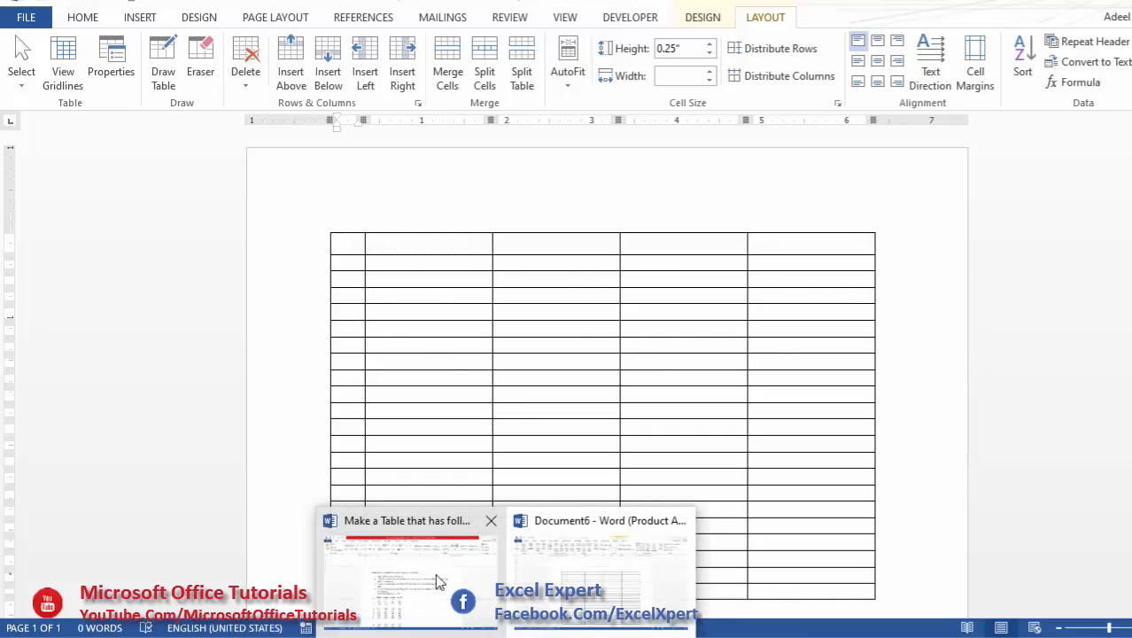
Step: Check the height required for all other rows in the instructions document and return to the new table
{"action": "left_click", "coordinate": [434, 573]}
{"action": "left_click_drag", "start_coordinate": [388, 318], "coordinate": [852, 321]}
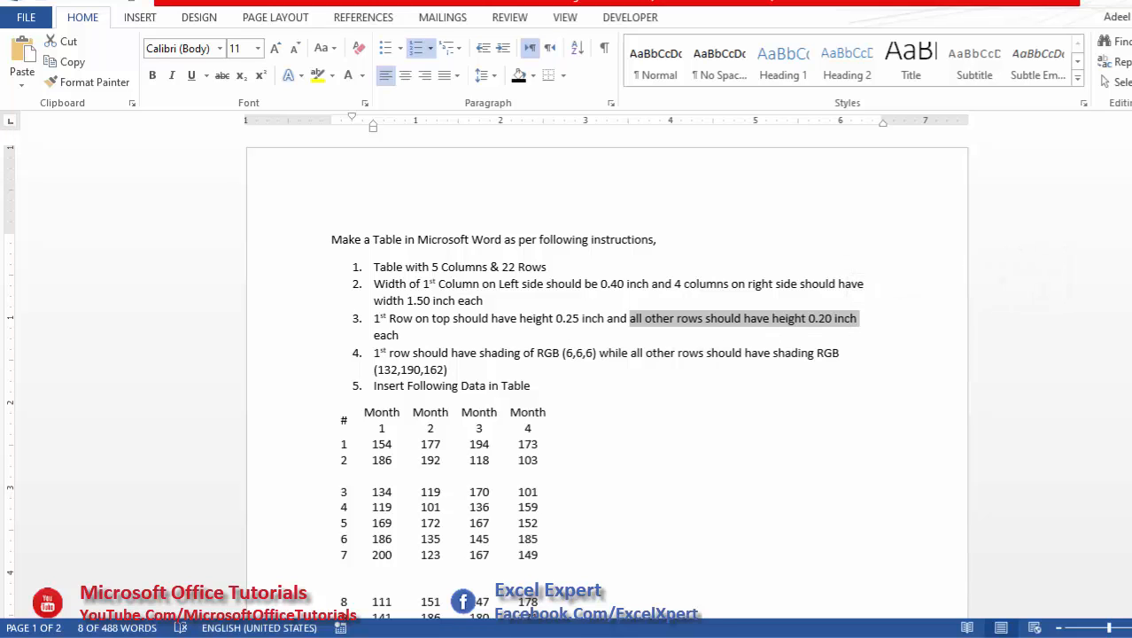
{"action": "left_click", "coordinate": [508, 636]}
{"action": "left_click", "coordinate": [544, 581]}
Step: Specify a height of 0.20 inch for all table rows below the first one
{"action": "left_click_drag", "start_coordinate": [359, 272], "coordinate": [821, 589]}
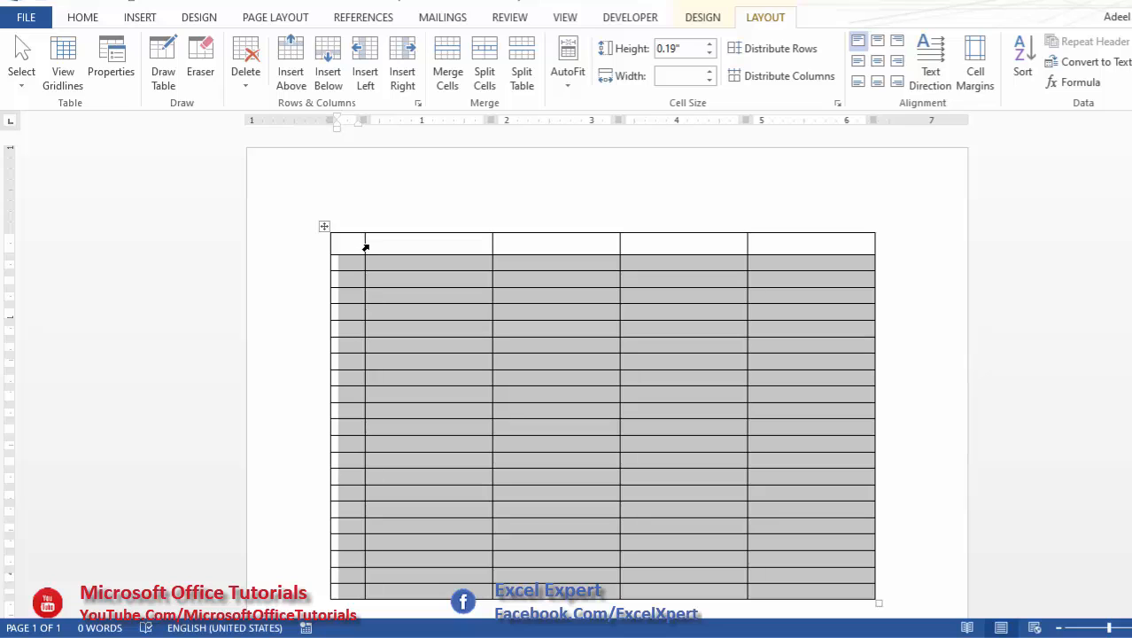
{"action": "left_click", "coordinate": [111, 60]}
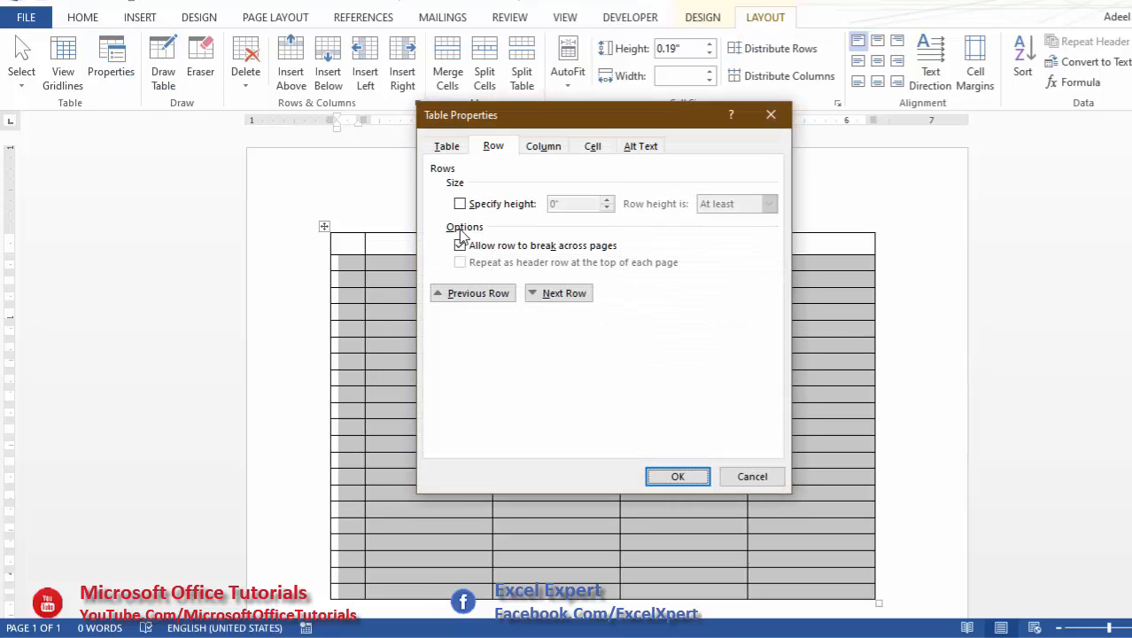
{"action": "left_click", "coordinate": [459, 204]}
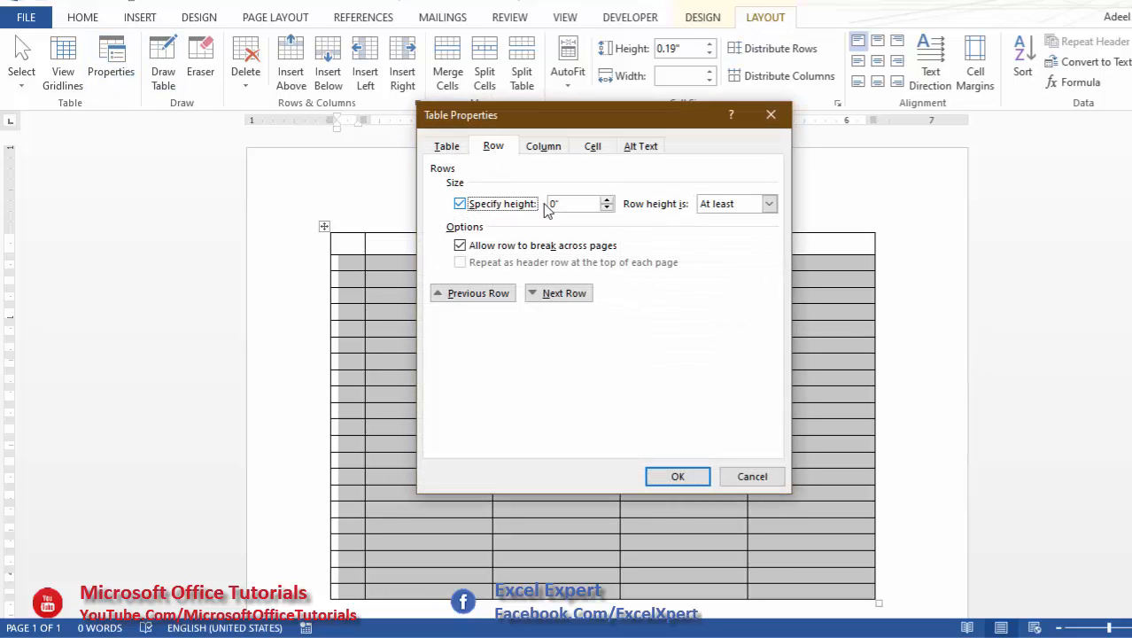
{"action": "left_click", "coordinate": [554, 205]}
{"action": "type", "text": "0.20"}
{"action": "key", "text": "Return"}
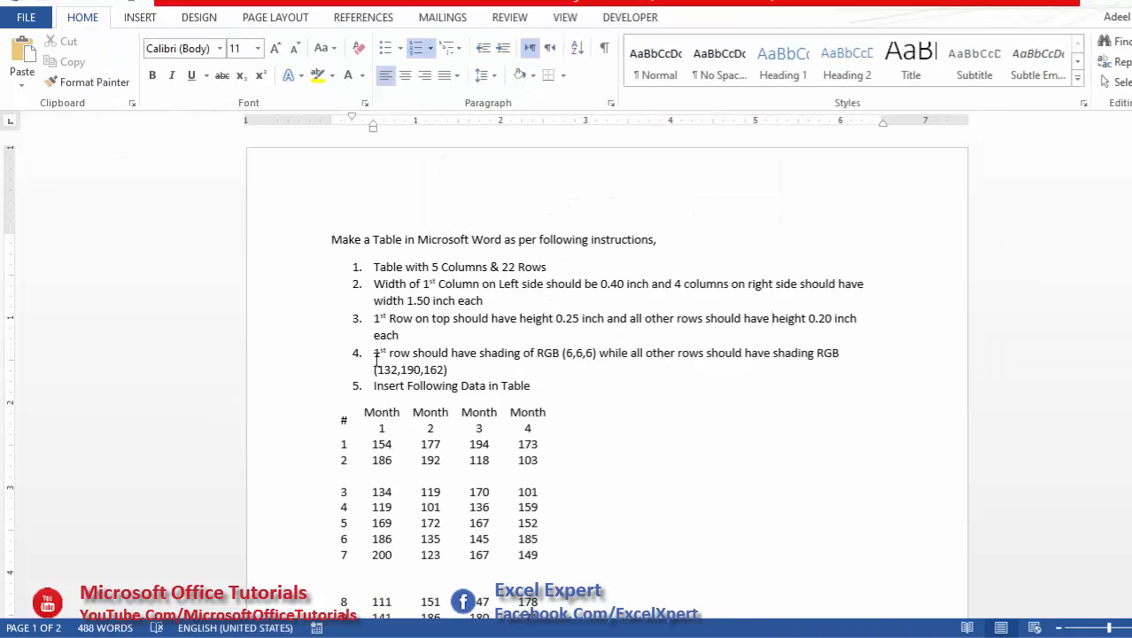
Step: Check the first row's shading requirement in the instructions document and return to the new table
{"action": "left_click_drag", "start_coordinate": [375, 352], "coordinate": [596, 354]}
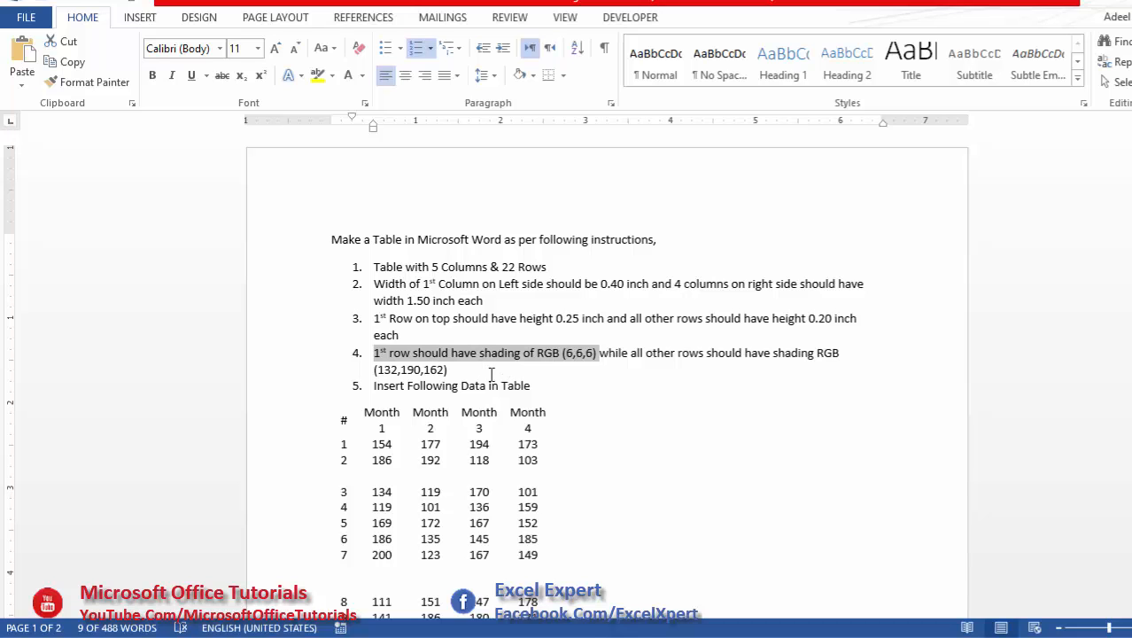
{"action": "mouse_move", "coordinate": [505, 634]}
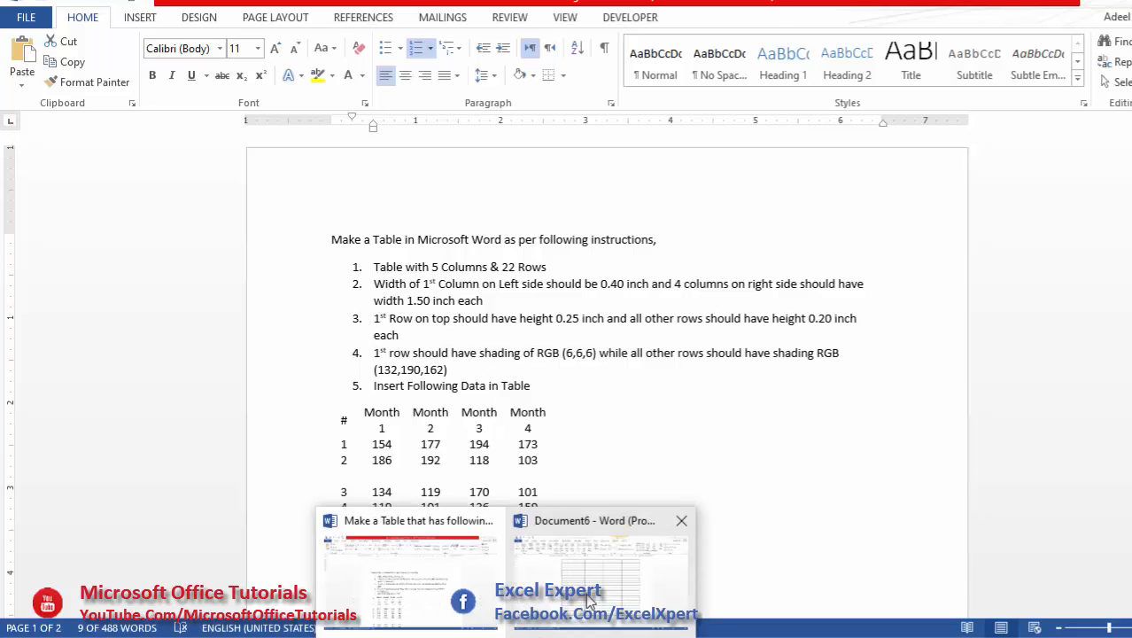
{"action": "left_click", "coordinate": [587, 555]}
Step: Shade the table's first row with the custom colour RGB (6, 6, 6)
{"action": "left_click_drag", "start_coordinate": [353, 160], "coordinate": [788, 165]}
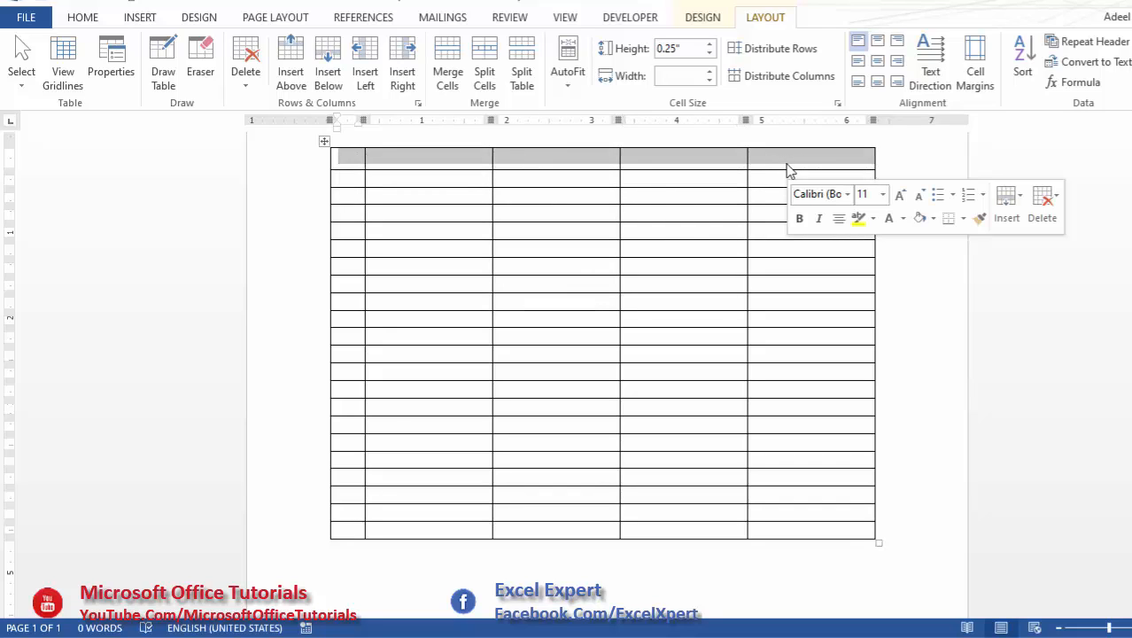
{"action": "left_click", "coordinate": [710, 21]}
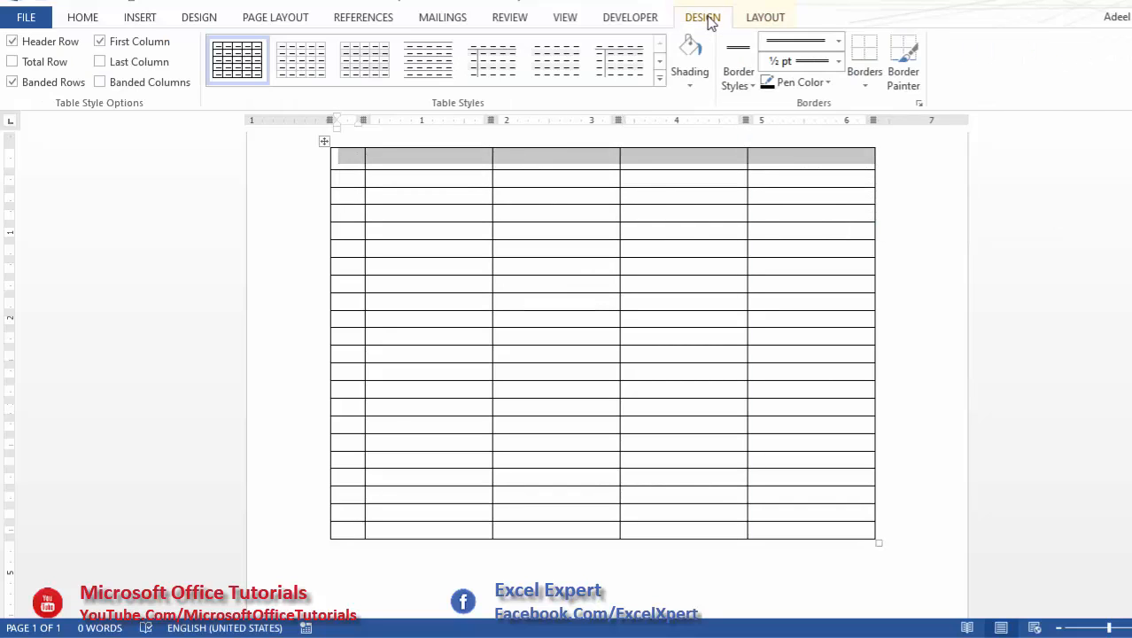
{"action": "left_click", "coordinate": [691, 88]}
{"action": "left_click", "coordinate": [717, 297]}
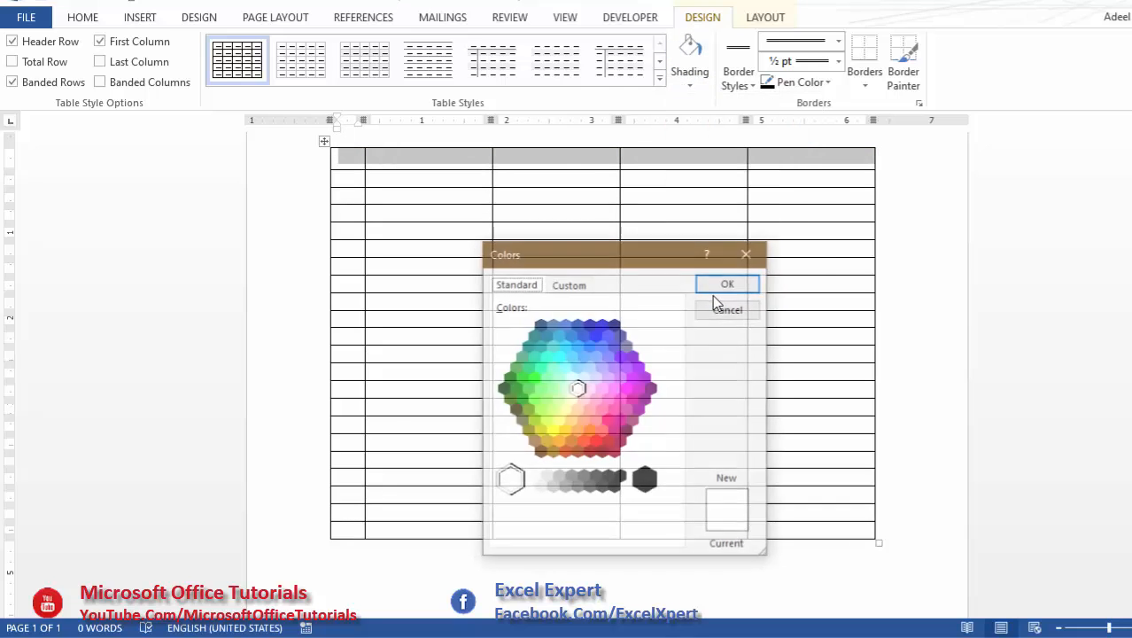
{"action": "left_click", "coordinate": [573, 290]}
{"action": "left_click_drag", "start_coordinate": [596, 258], "coordinate": [582, 225]}
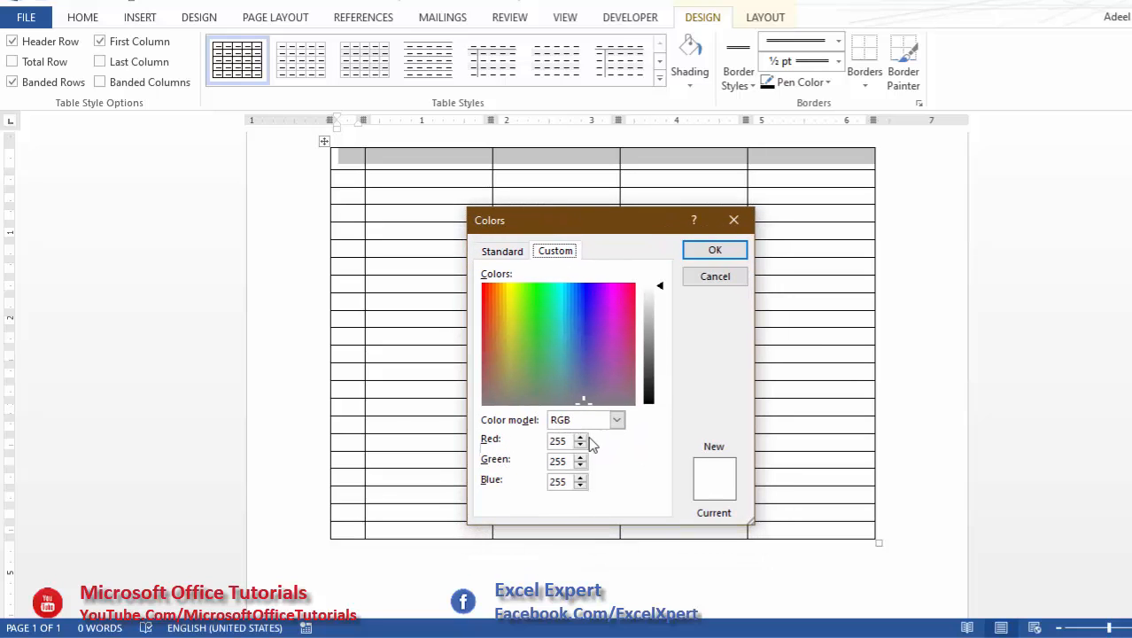
{"action": "left_click_drag", "start_coordinate": [564, 439], "coordinate": [537, 478]}
{"action": "type", "text": "66"}
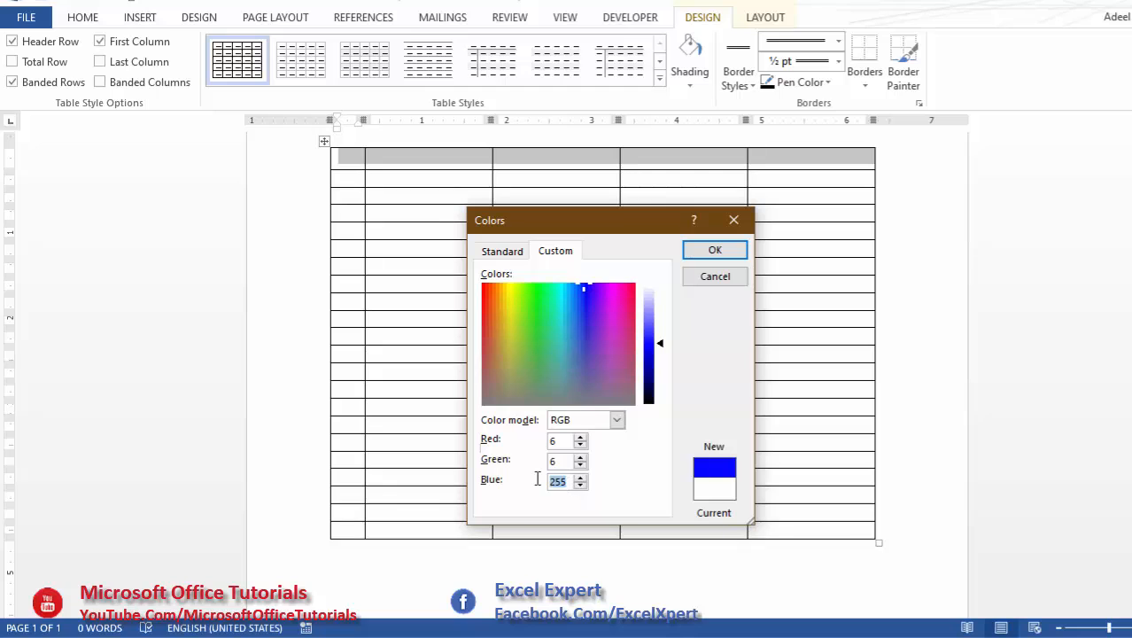
{"action": "type", "text": "6"}
{"action": "left_click", "coordinate": [714, 252]}
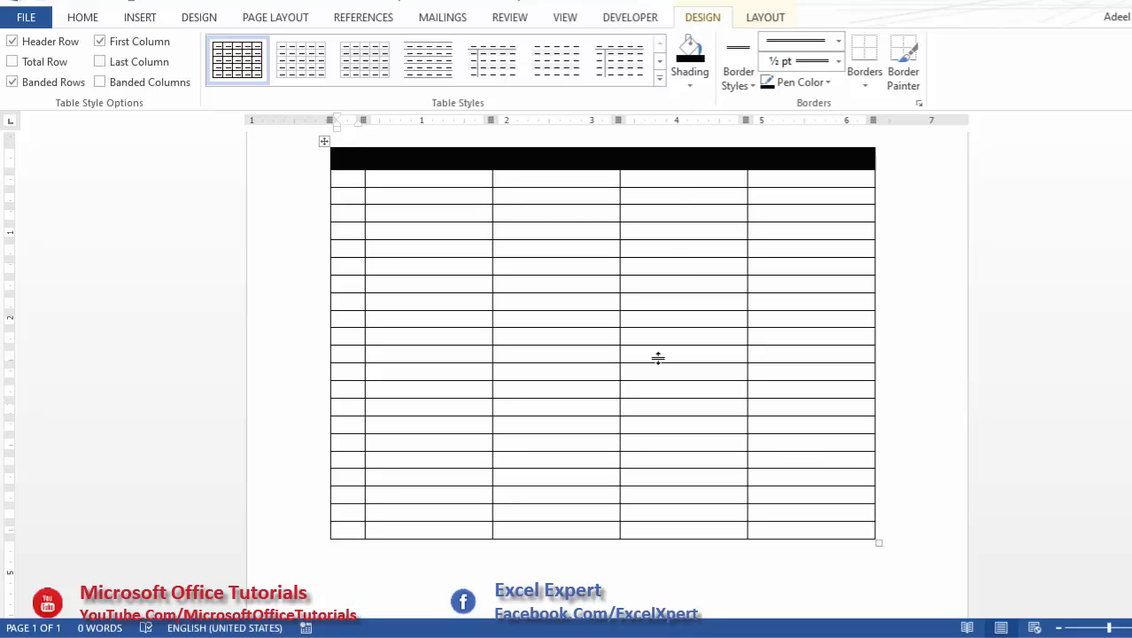
Step: Check the shading required for all other rows in the instructions document and return to the new table
{"action": "mouse_move", "coordinate": [529, 627]}
{"action": "left_click", "coordinate": [437, 603]}
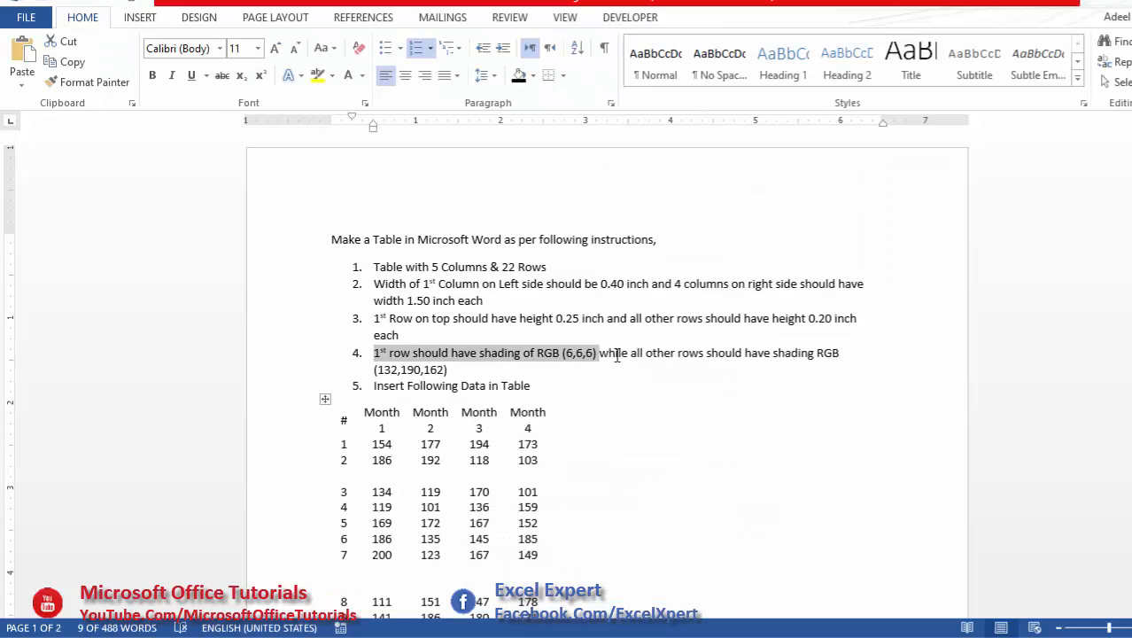
{"action": "left_click_drag", "start_coordinate": [618, 355], "coordinate": [833, 357]}
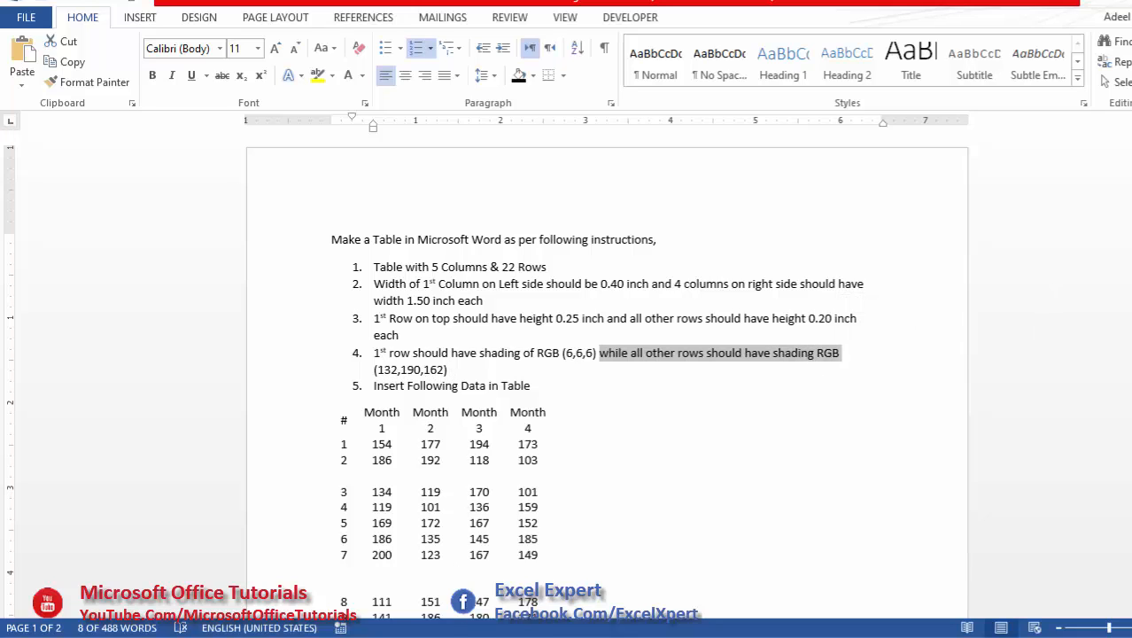
{"action": "mouse_move", "coordinate": [514, 627]}
{"action": "left_click", "coordinate": [571, 593]}
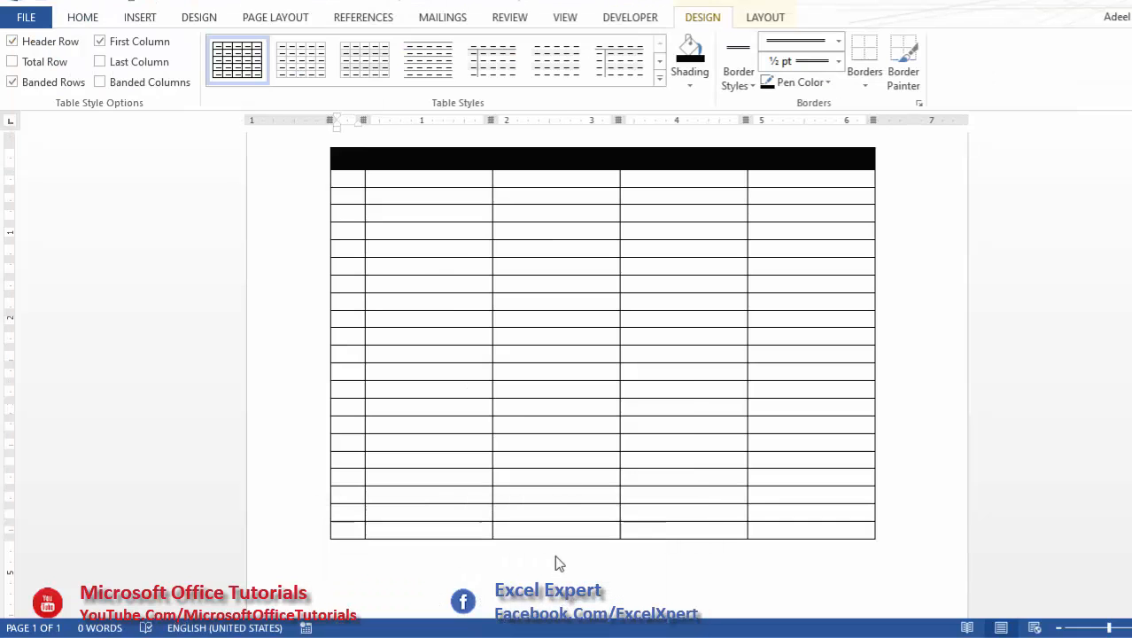
Step: Shade all table rows below the first one with the custom colour RGB (132, 190, 162)
{"action": "left_click_drag", "start_coordinate": [341, 178], "coordinate": [806, 529]}
{"action": "scroll", "coordinate": [679, 288], "scroll_direction": "up", "scroll_amount": 2}
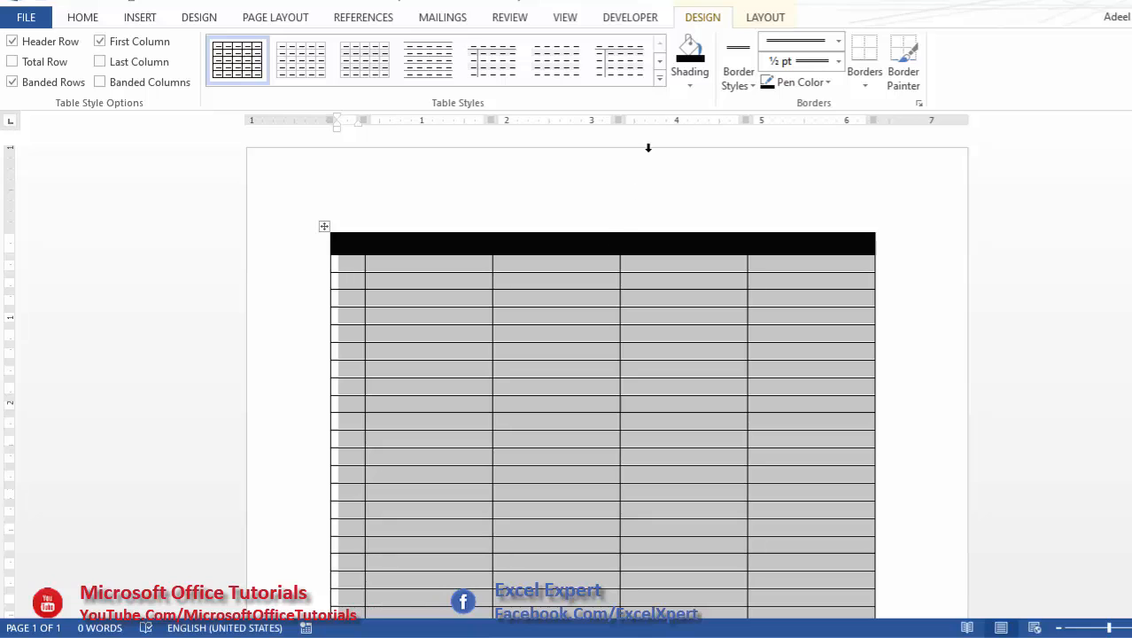
{"action": "left_click", "coordinate": [690, 85]}
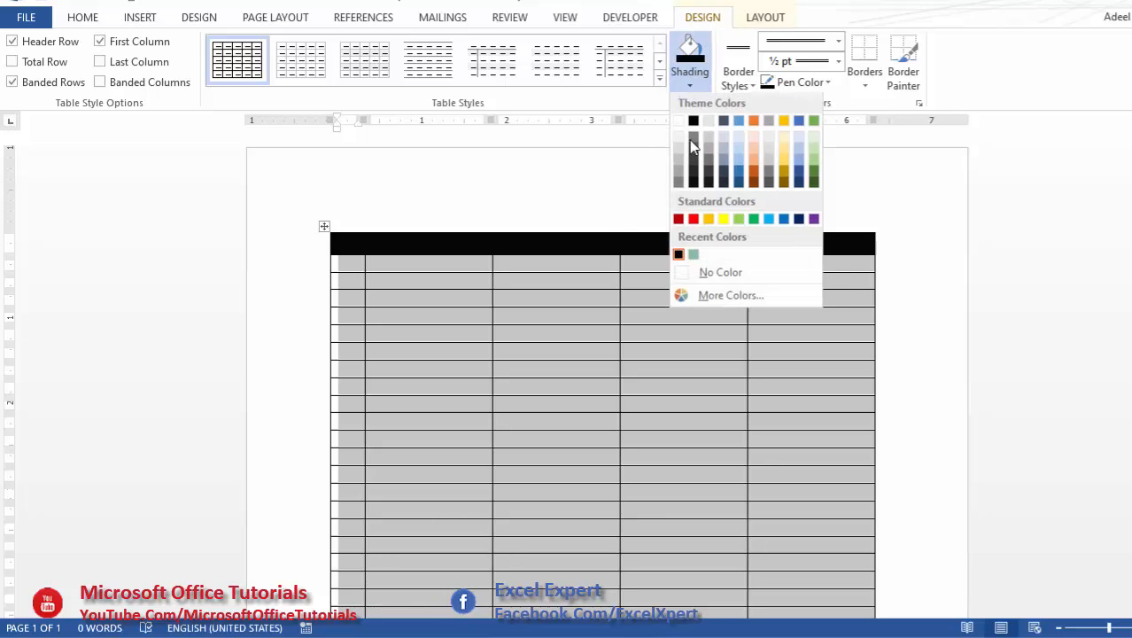
{"action": "left_click", "coordinate": [713, 297]}
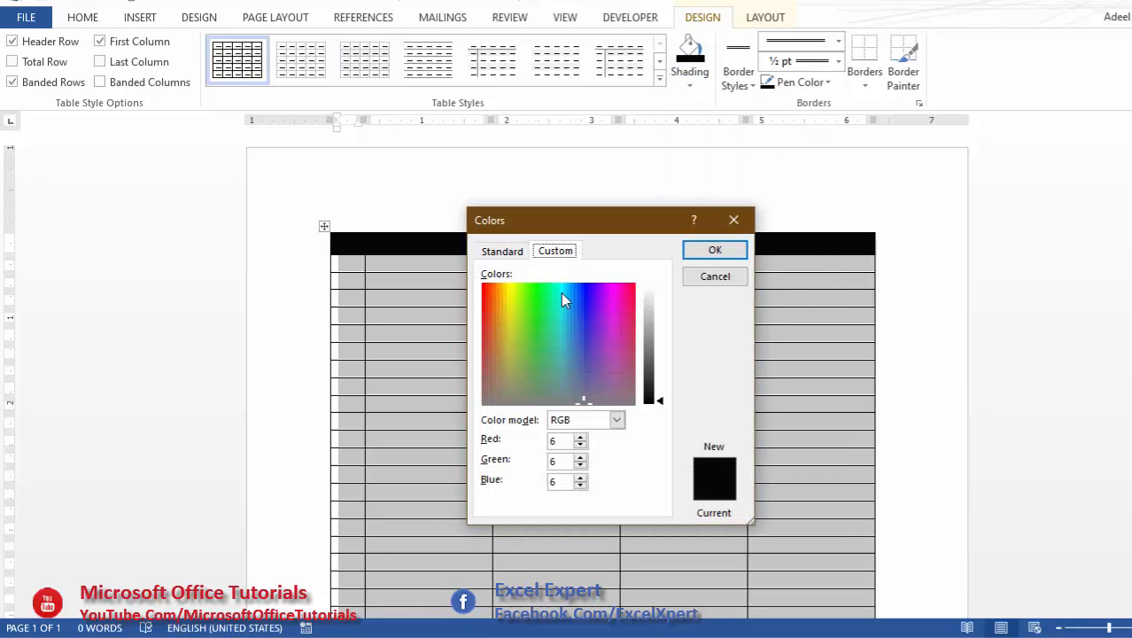
{"action": "left_click", "coordinate": [564, 442]}
{"action": "type", "text": "132"}
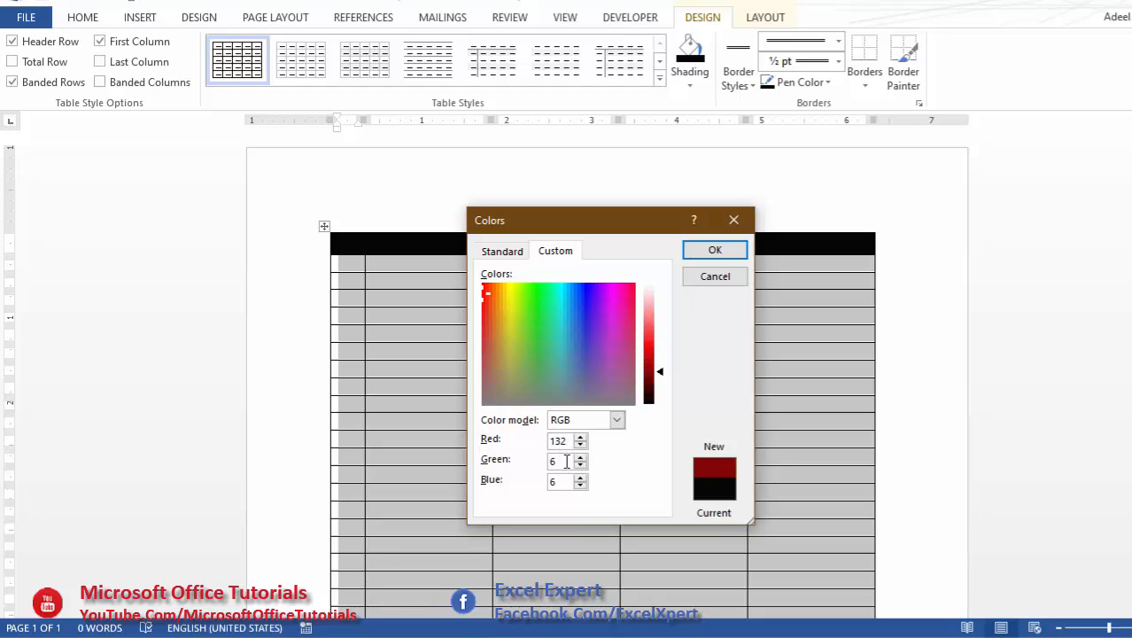
{"action": "left_click", "coordinate": [544, 460]}
{"action": "type", "text": "190"}
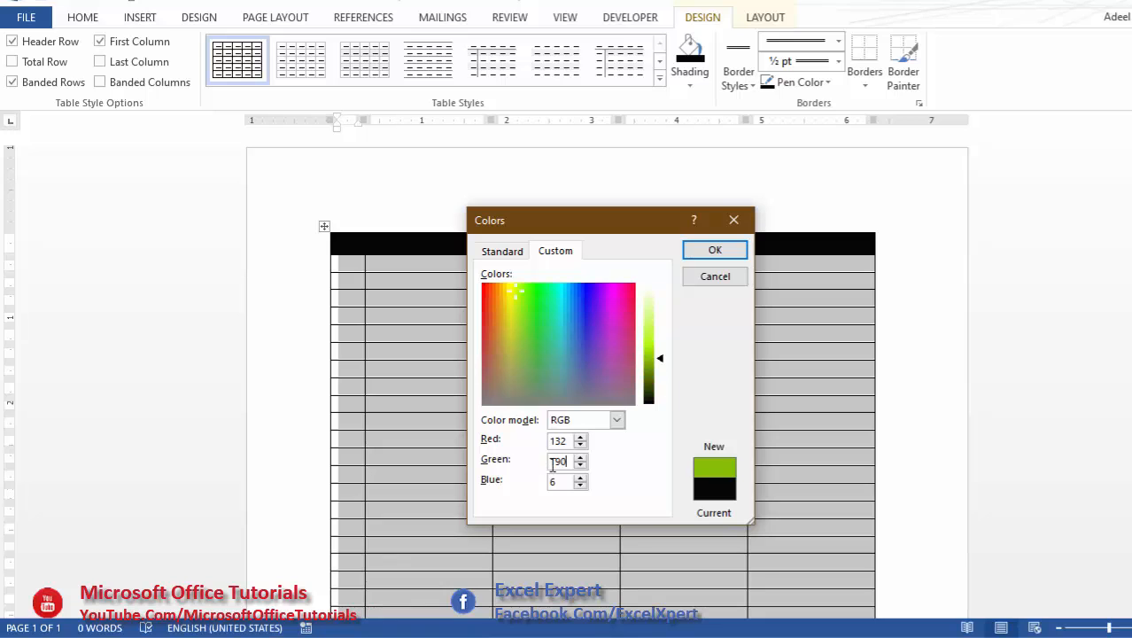
{"action": "type", "text": "162"}
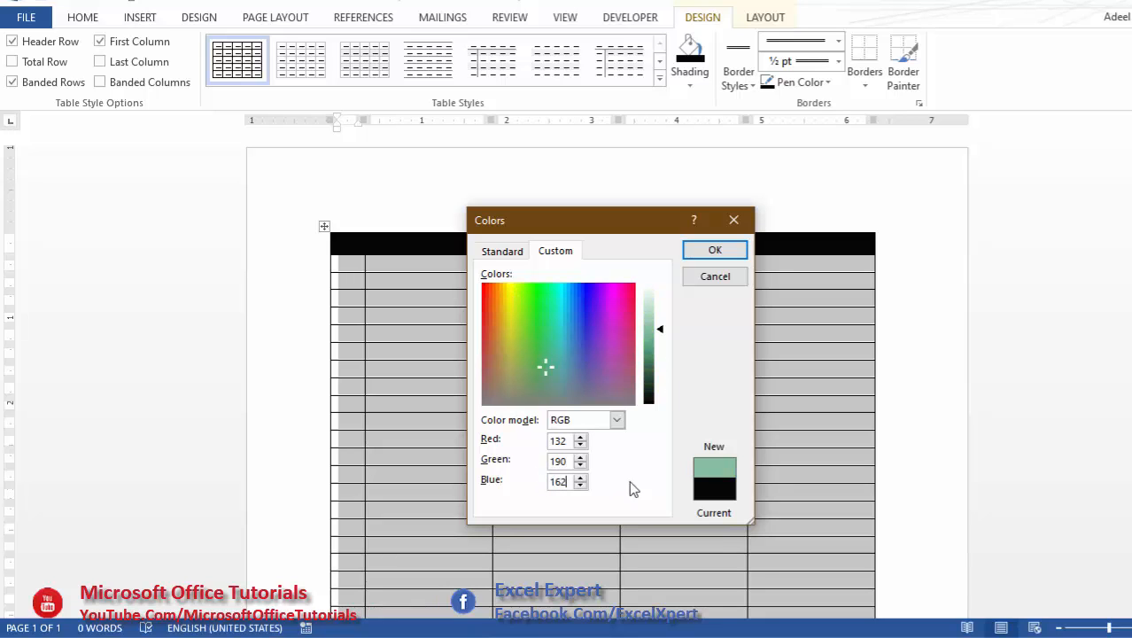
{"action": "left_click", "coordinate": [712, 251]}
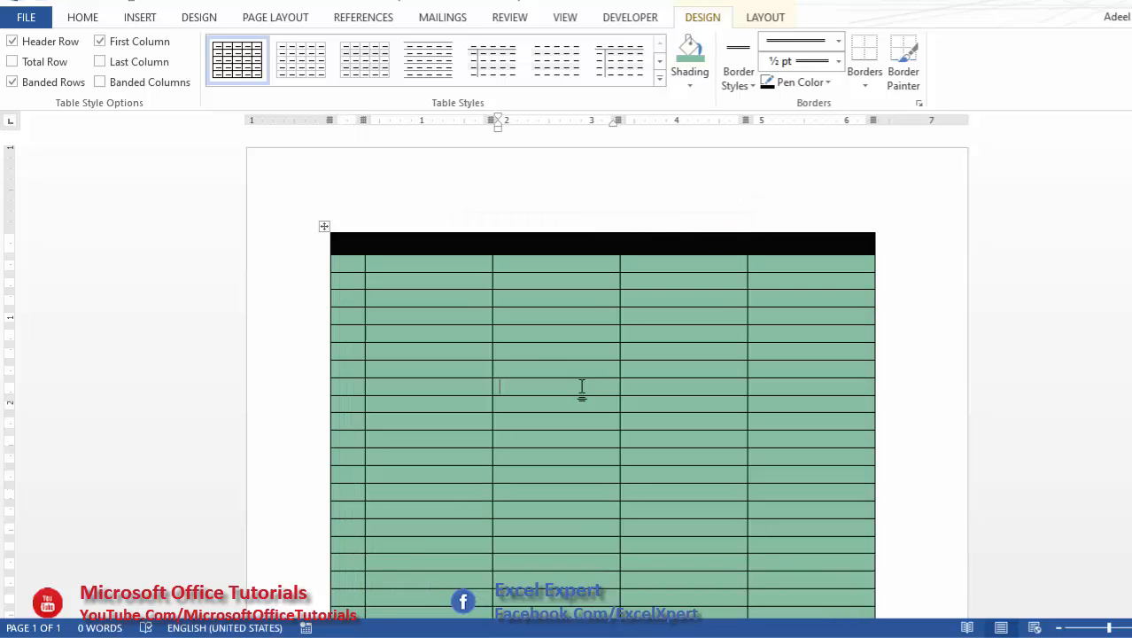
Step: Check the fifth instruction, about inserting data in the table, in the instructions document
{"action": "scroll", "coordinate": [399, 283], "scroll_direction": "down", "scroll_amount": 2}
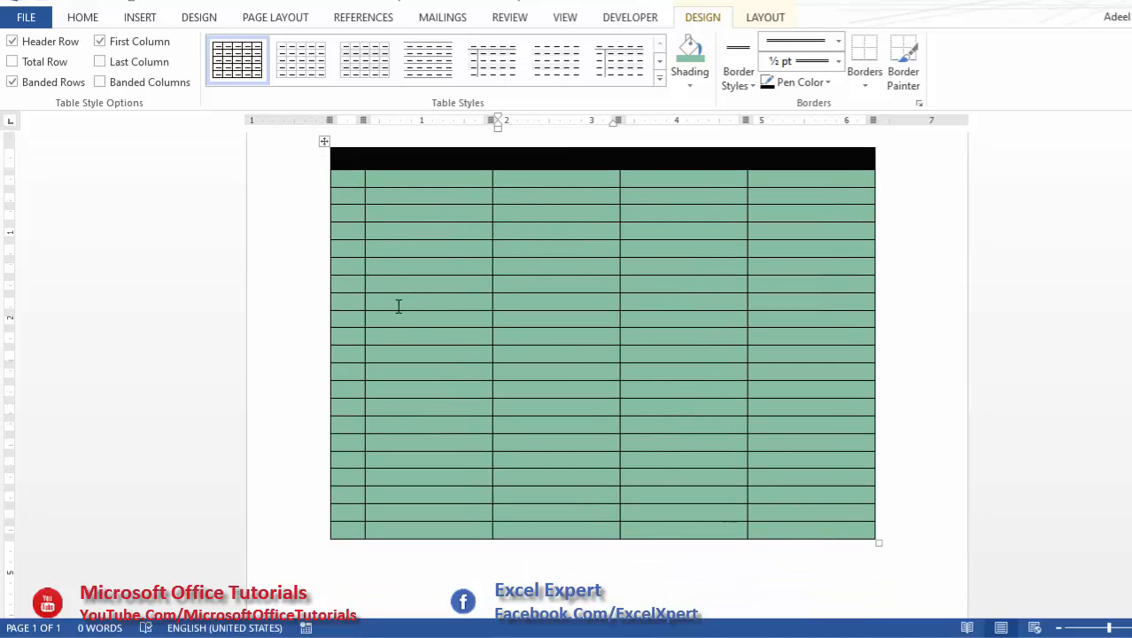
{"action": "mouse_move", "coordinate": [500, 631]}
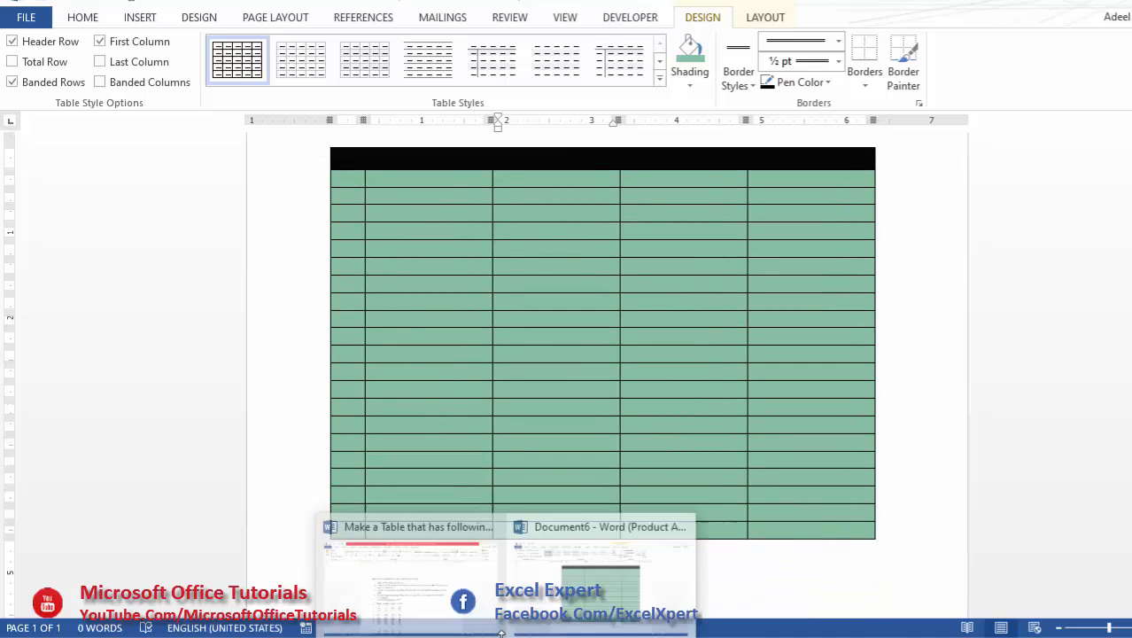
{"action": "left_click", "coordinate": [404, 569]}
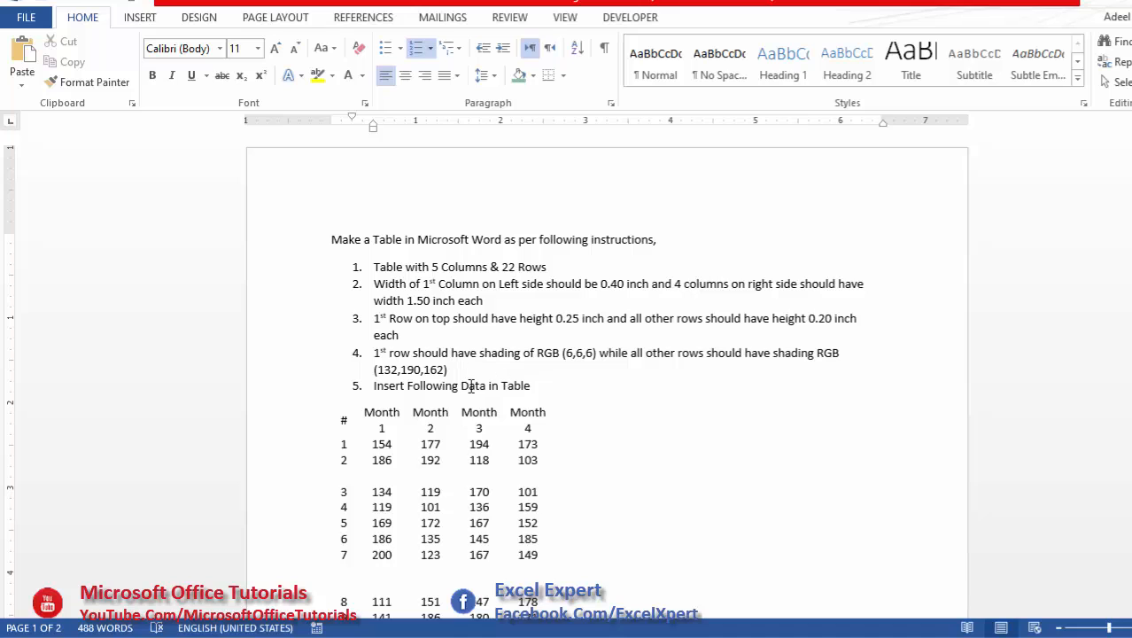
{"action": "scroll", "coordinate": [462, 387], "scroll_direction": "down", "scroll_amount": 2}
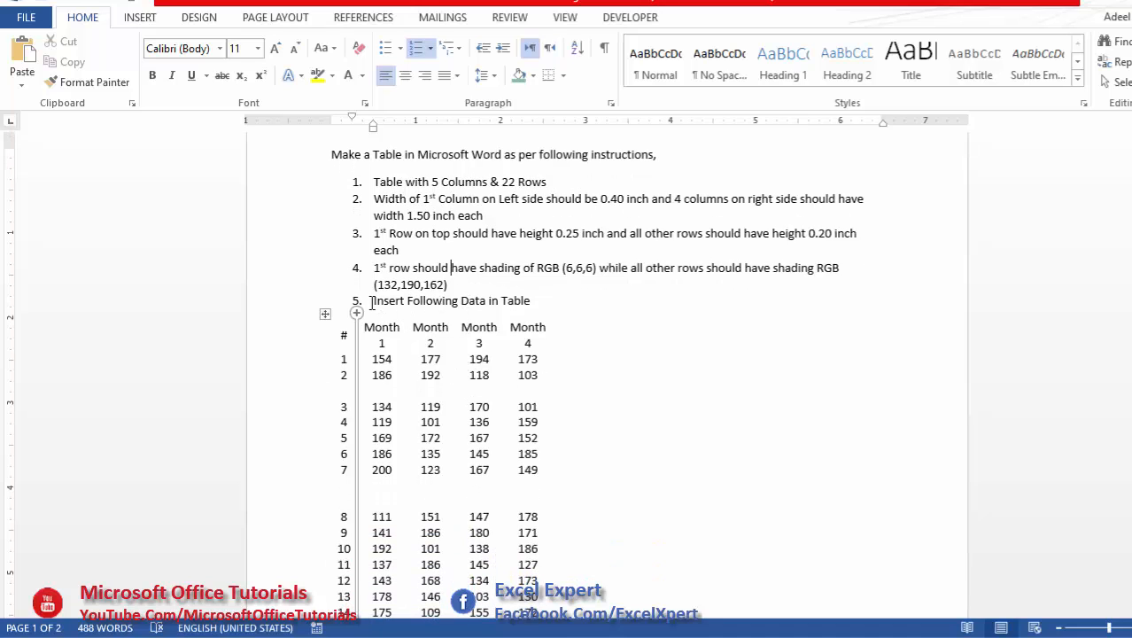
{"action": "left_click_drag", "start_coordinate": [372, 302], "coordinate": [529, 302]}
{"action": "left_click", "coordinate": [540, 325]}
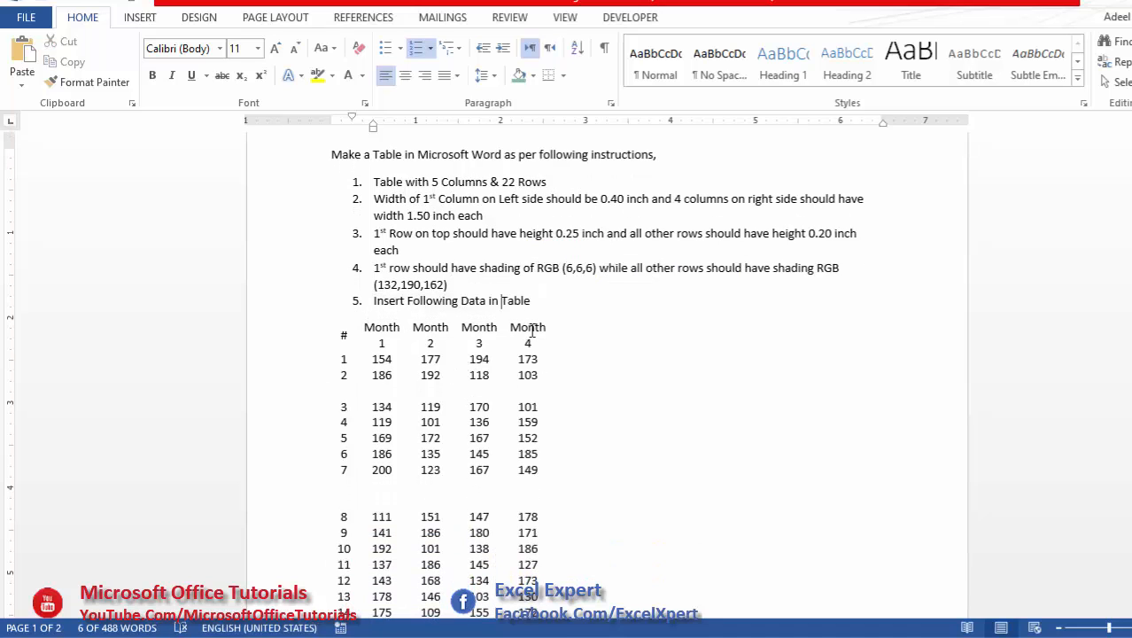
Step: Copy the full data table, from its heading row through row 18, and return to the new table's document
{"action": "scroll", "coordinate": [496, 354], "scroll_direction": "down", "scroll_amount": 5}
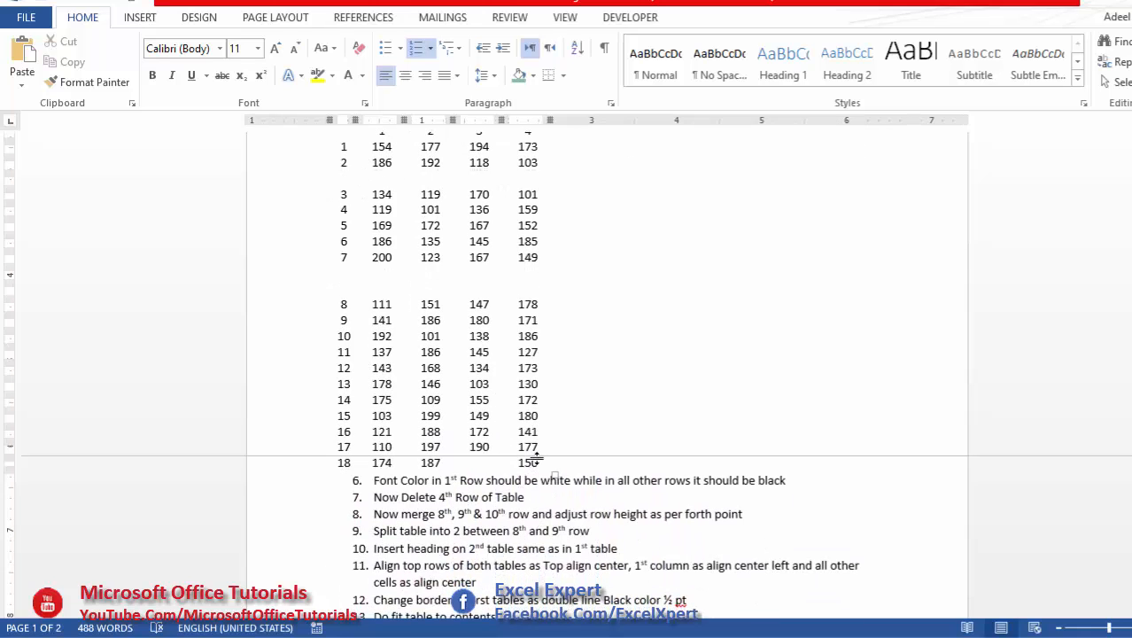
{"action": "mouse_move", "coordinate": [533, 460]}
{"action": "left_mouse_down"}
{"action": "mouse_move", "coordinate": [415, 297]}
{"action": "mouse_move", "coordinate": [368, 124]}
{"action": "mouse_move", "coordinate": [343, 202]}
{"action": "mouse_move", "coordinate": [323, 383]}
{"action": "left_mouse_up"}
{"action": "right_click", "coordinate": [392, 378]}
{"action": "left_click", "coordinate": [438, 103]}
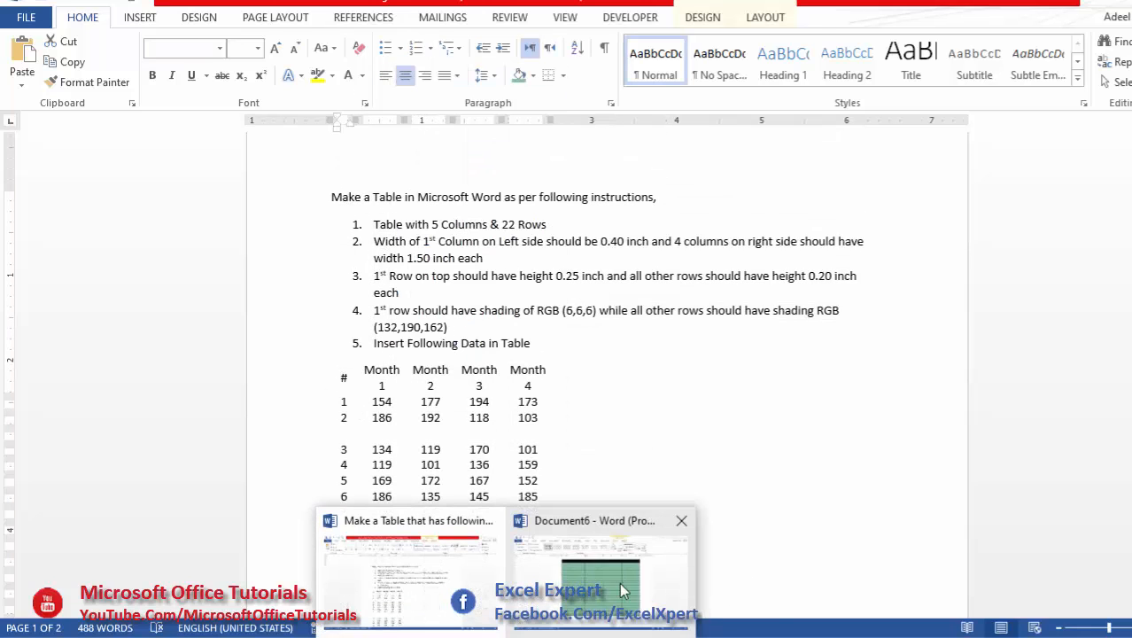
{"action": "left_click", "coordinate": [625, 590]}
Step: Try to paste the copied data with only the new table's first cell as the target, and undo the paste
{"action": "left_click", "coordinate": [362, 240]}
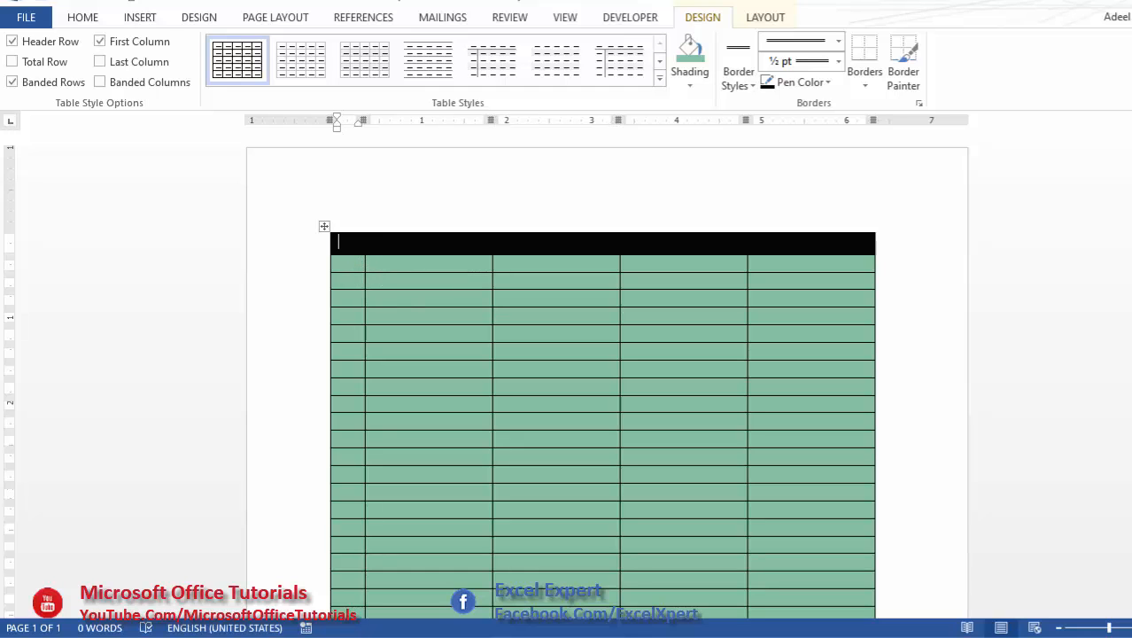
{"action": "key", "text": "ctrl+v"}
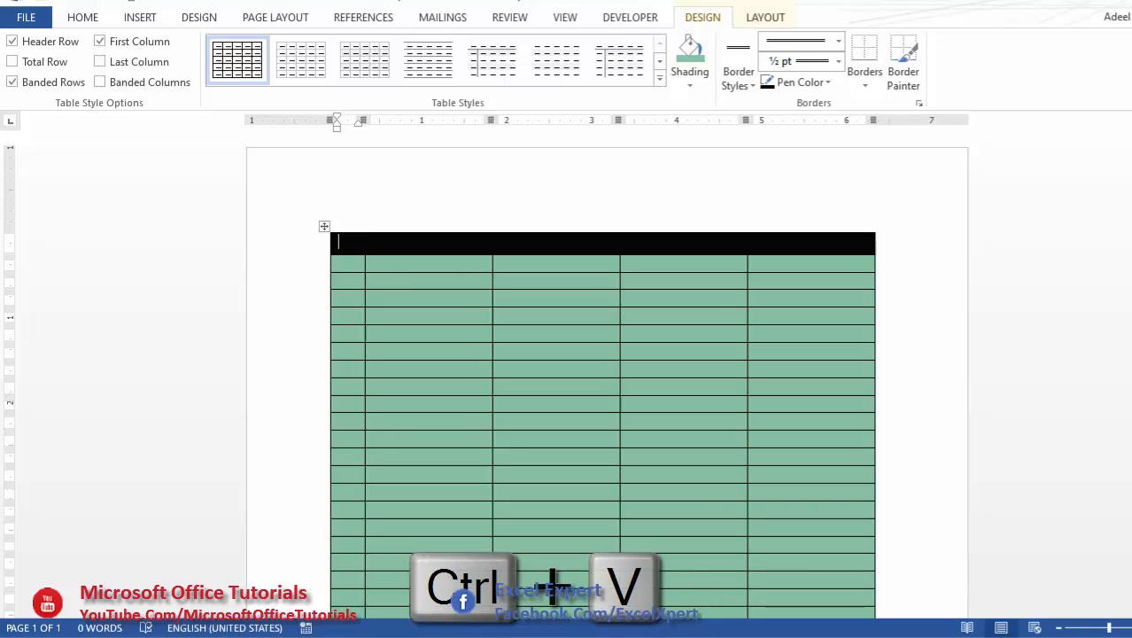
{"action": "scroll", "coordinate": [574, 366], "scroll_direction": "down", "scroll_amount": 2}
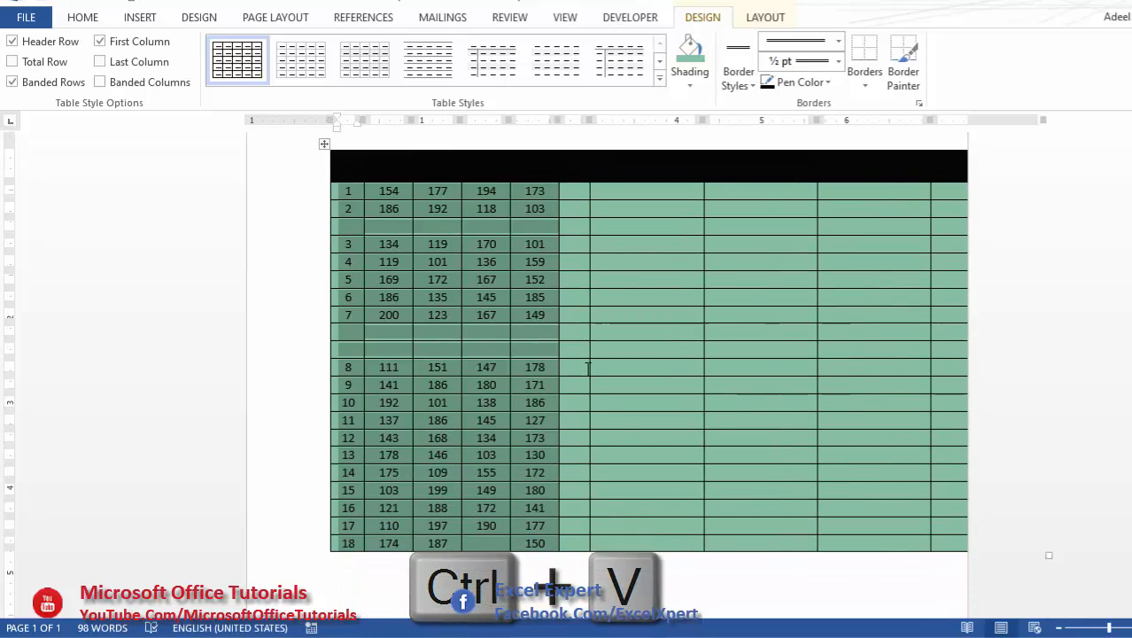
{"action": "scroll", "coordinate": [582, 345], "scroll_direction": "up", "scroll_amount": 2}
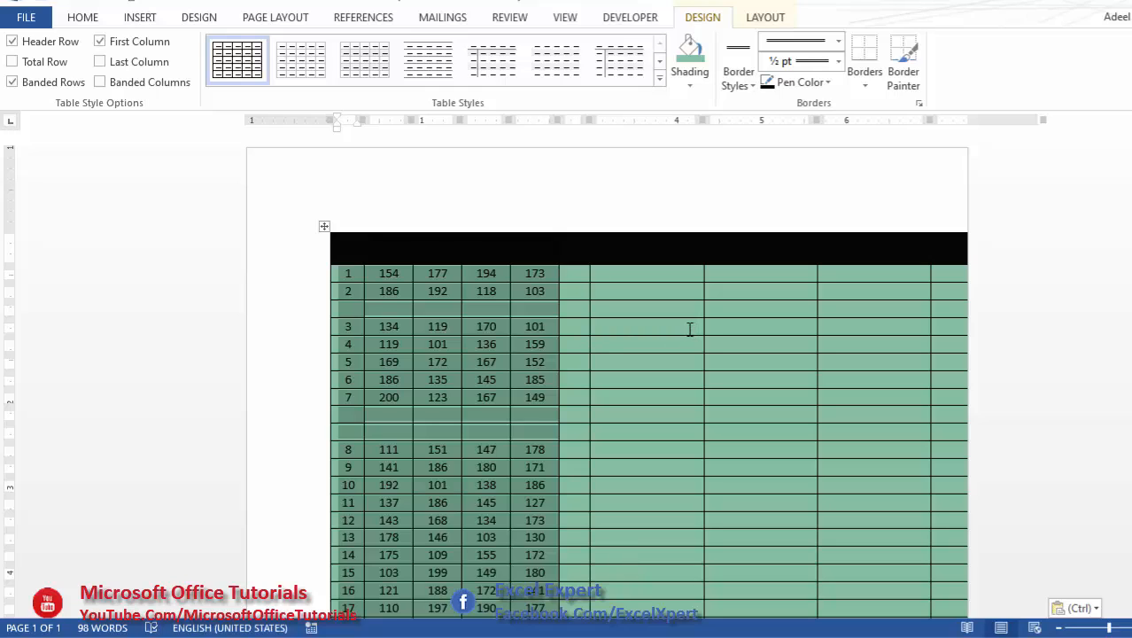
{"action": "key", "text": "ctrl"}
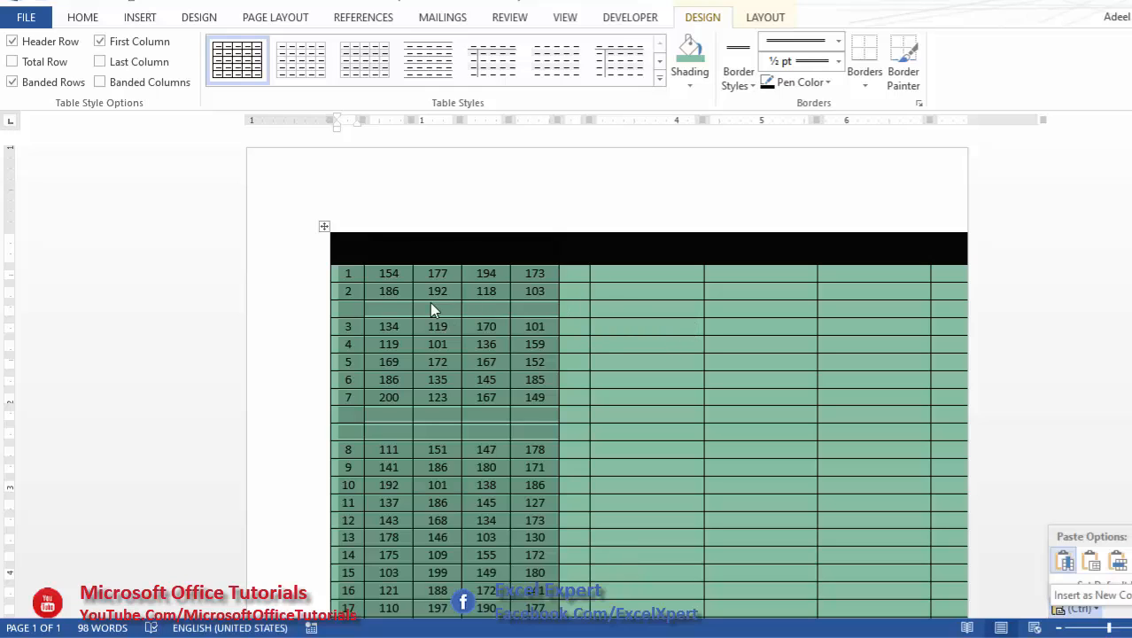
{"action": "key", "text": "Escape"}
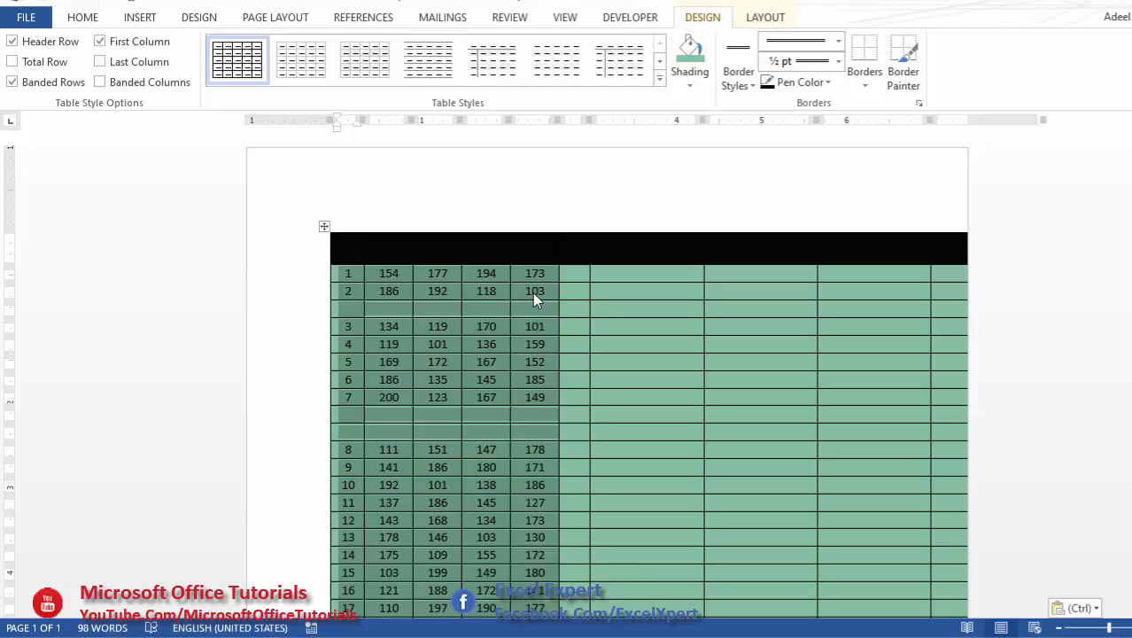
{"action": "key", "text": "ctrl+z"}
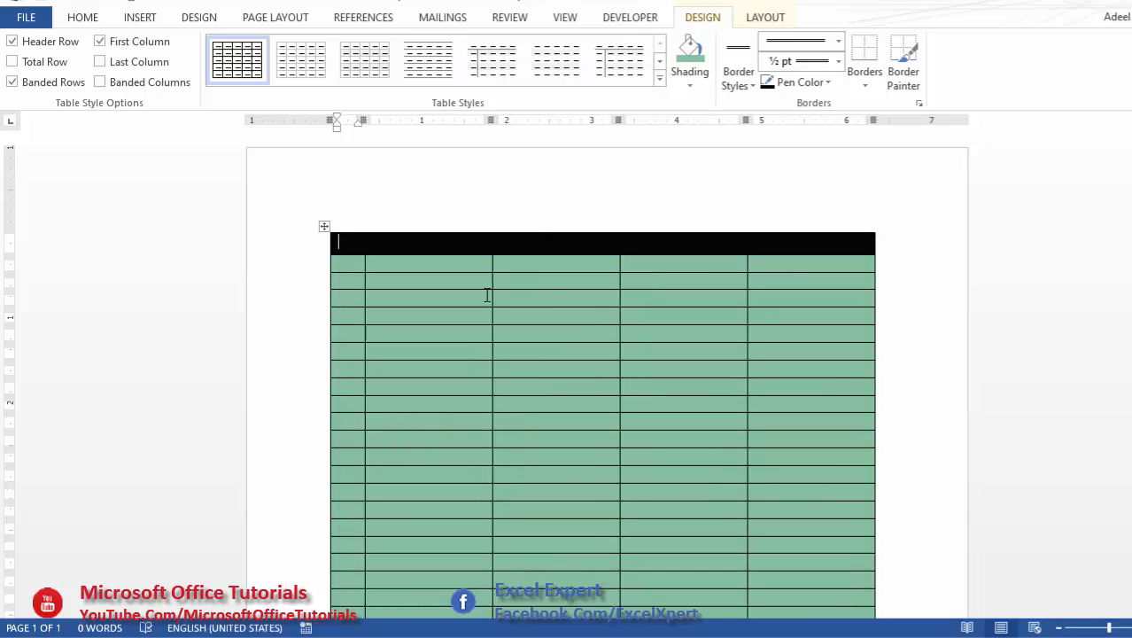
Step: Paste the copied data over all cells of the new table, selected from the first row to the last
{"action": "left_click", "coordinate": [332, 246]}
{"action": "left_click_drag", "start_coordinate": [346, 261], "coordinate": [839, 399]}
{"action": "scroll", "coordinate": [797, 394], "scroll_direction": "up", "scroll_amount": 4}
{"action": "key", "text": "ctrl+v"}
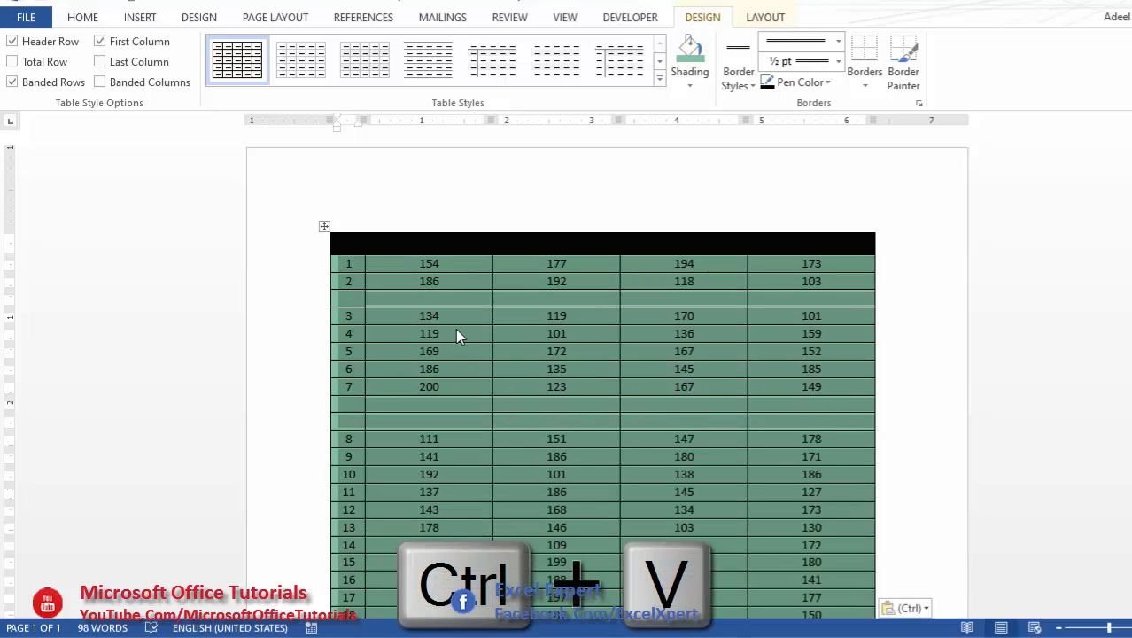
{"action": "left_click", "coordinate": [457, 335]}
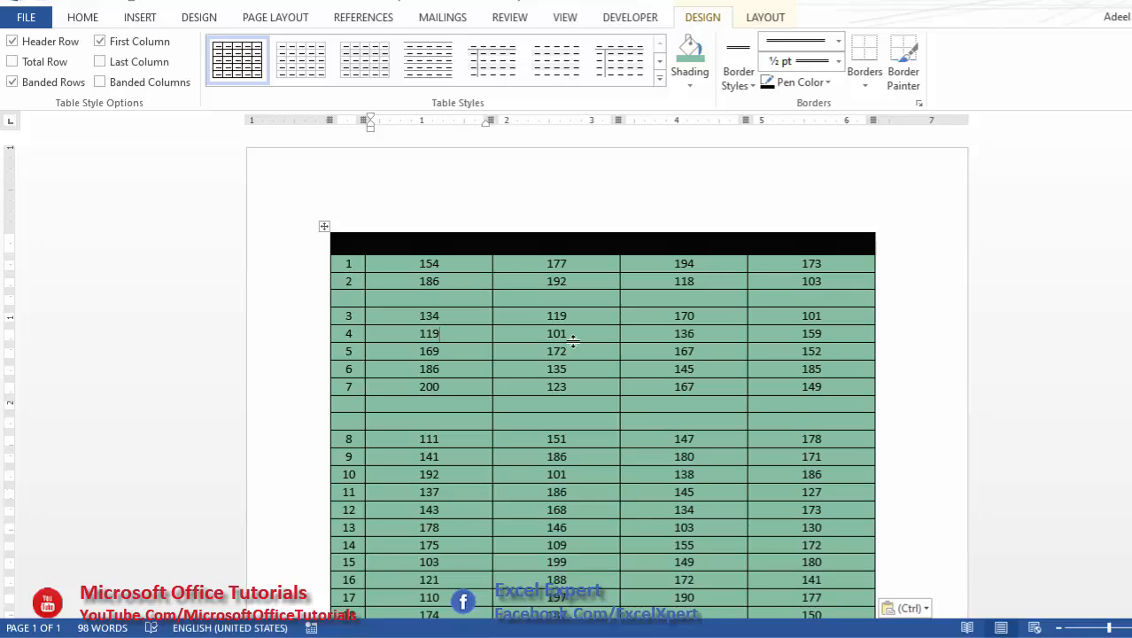
Step: Check the font colour requirement in the sixth instruction of the instructions document and return to the new table
{"action": "key", "text": "alt+Tab"}
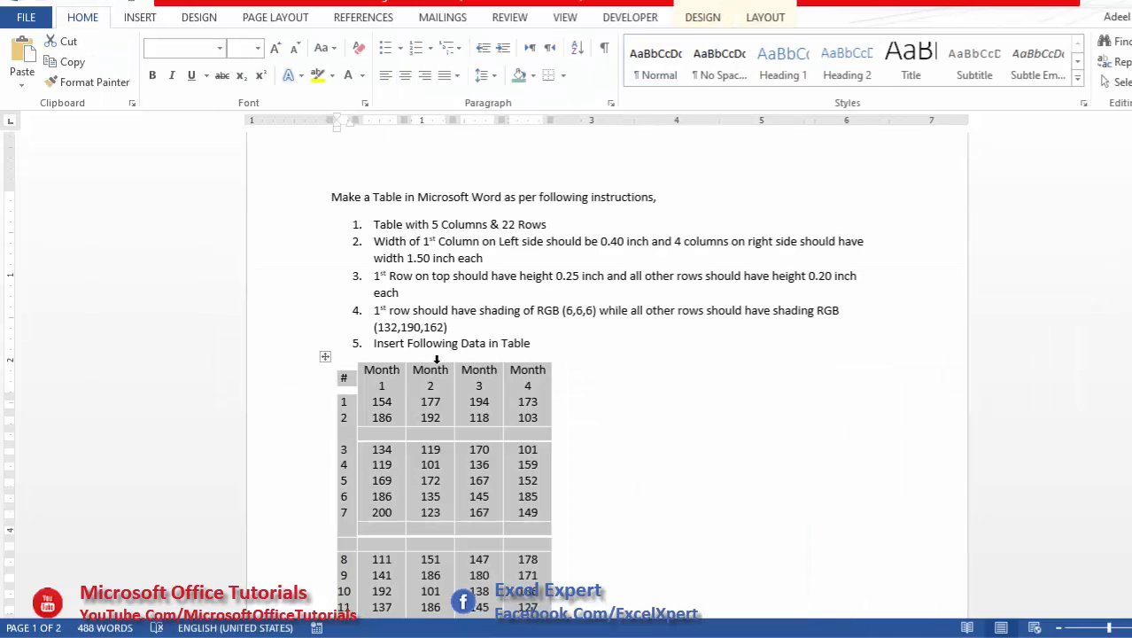
{"action": "scroll", "coordinate": [435, 359], "scroll_direction": "down", "scroll_amount": 2}
{"action": "scroll", "coordinate": [445, 299], "scroll_direction": "down", "scroll_amount": 3}
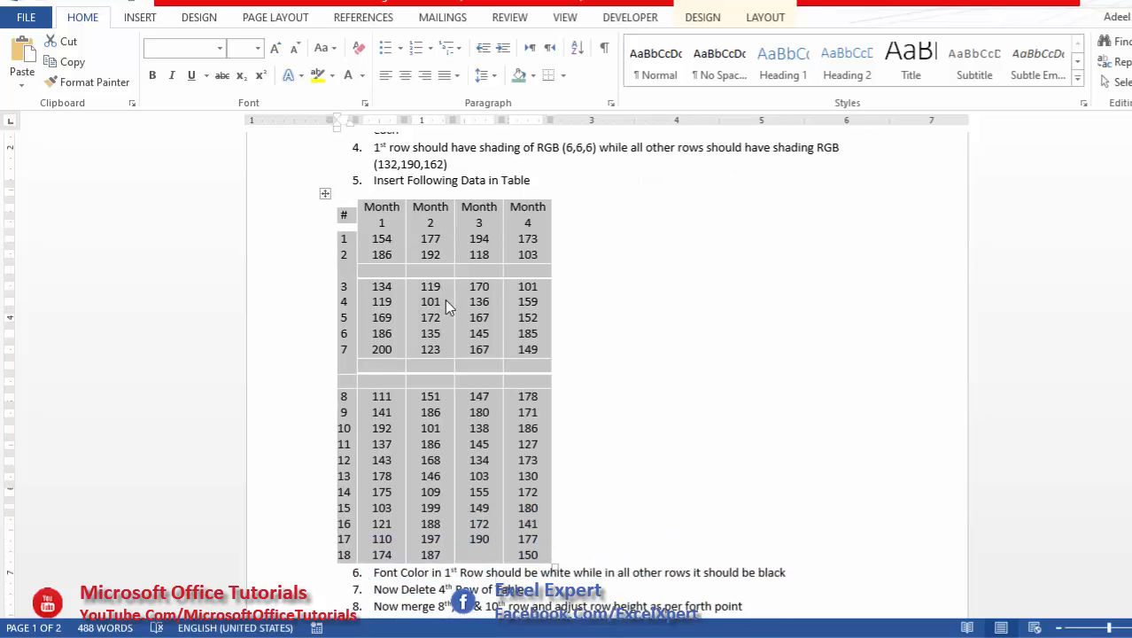
{"action": "scroll", "coordinate": [438, 256], "scroll_direction": "up", "scroll_amount": 2}
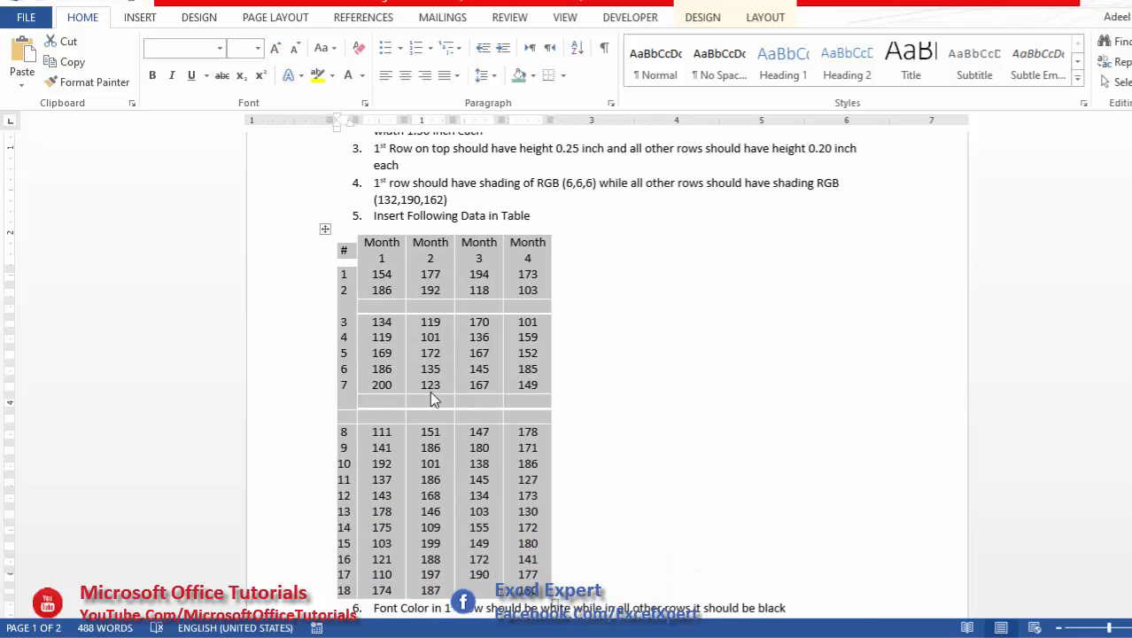
{"action": "scroll", "coordinate": [429, 389], "scroll_direction": "down", "scroll_amount": 6}
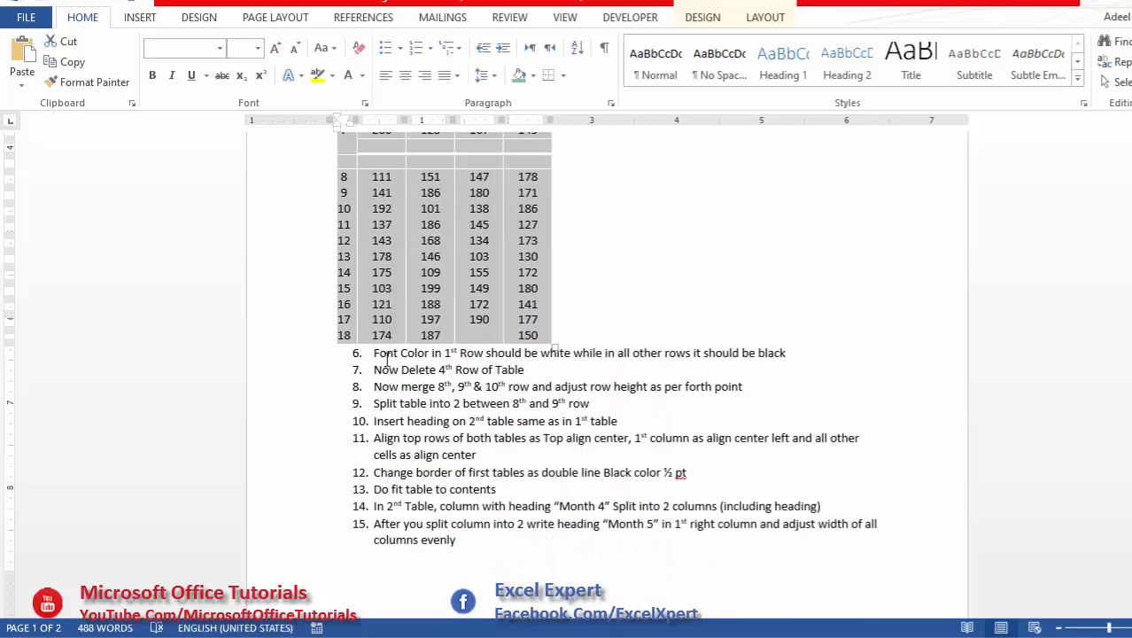
{"action": "left_click", "coordinate": [387, 354]}
{"action": "left_click_drag", "start_coordinate": [387, 354], "coordinate": [787, 355]}
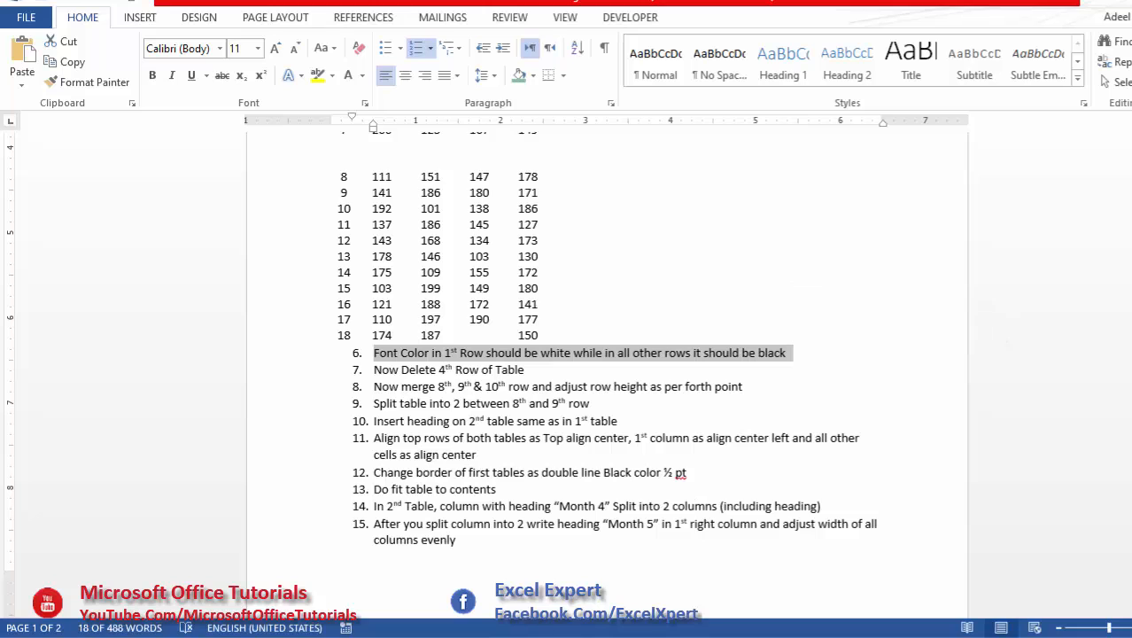
{"action": "left_click", "coordinate": [573, 585]}
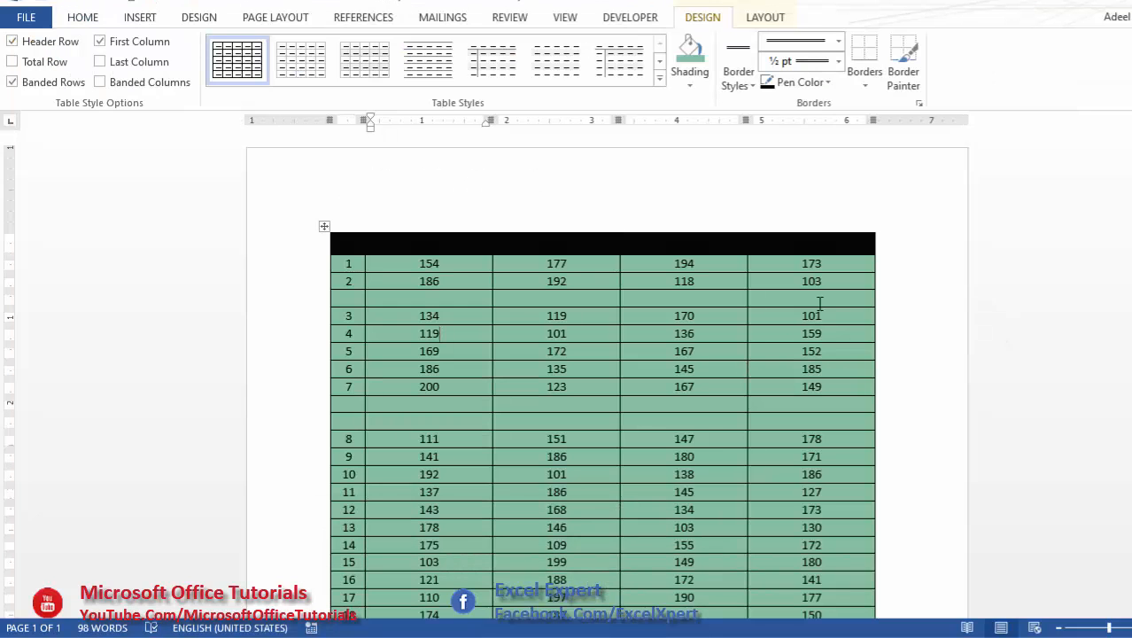
Step: Set the font colour of the table's heading row to white
{"action": "key", "text": "ctrl+v"}
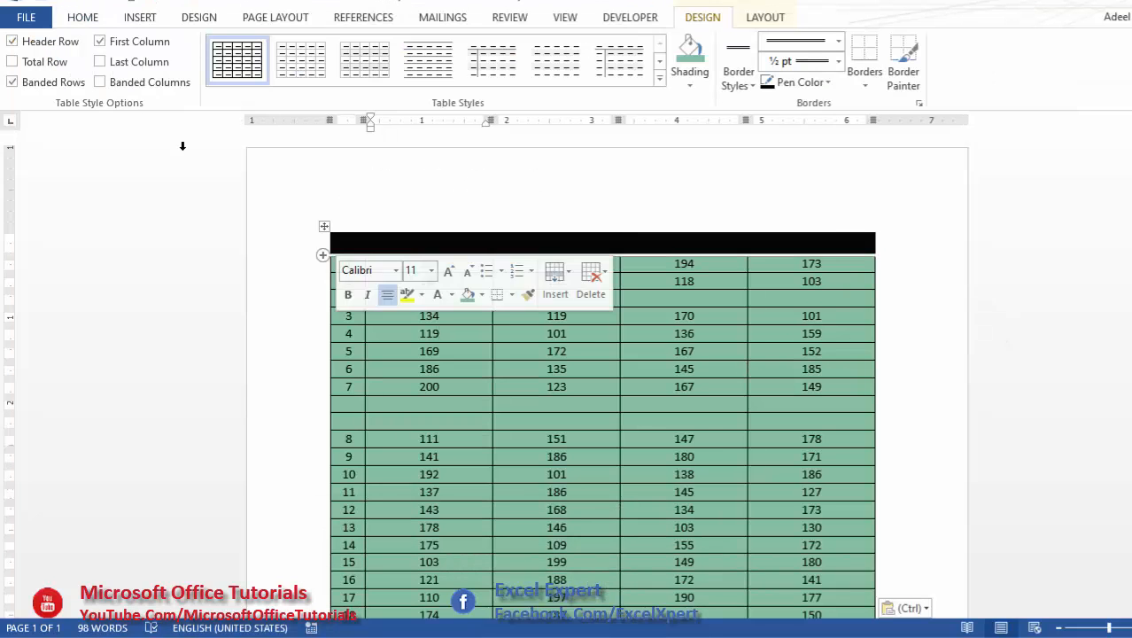
{"action": "left_click", "coordinate": [80, 20]}
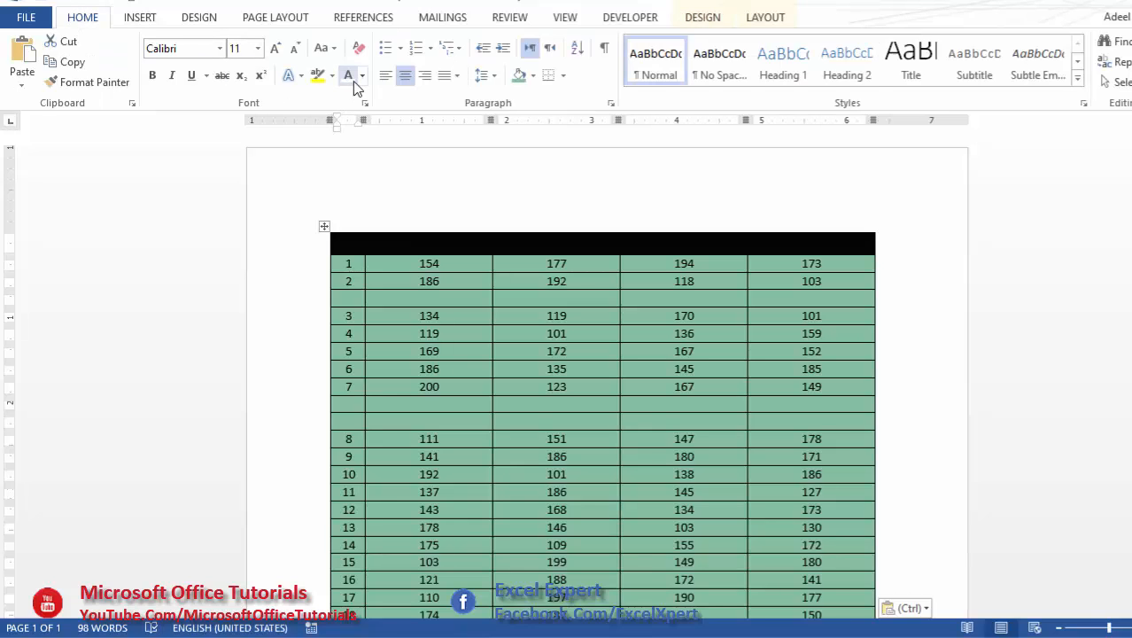
{"action": "left_click", "coordinate": [349, 77]}
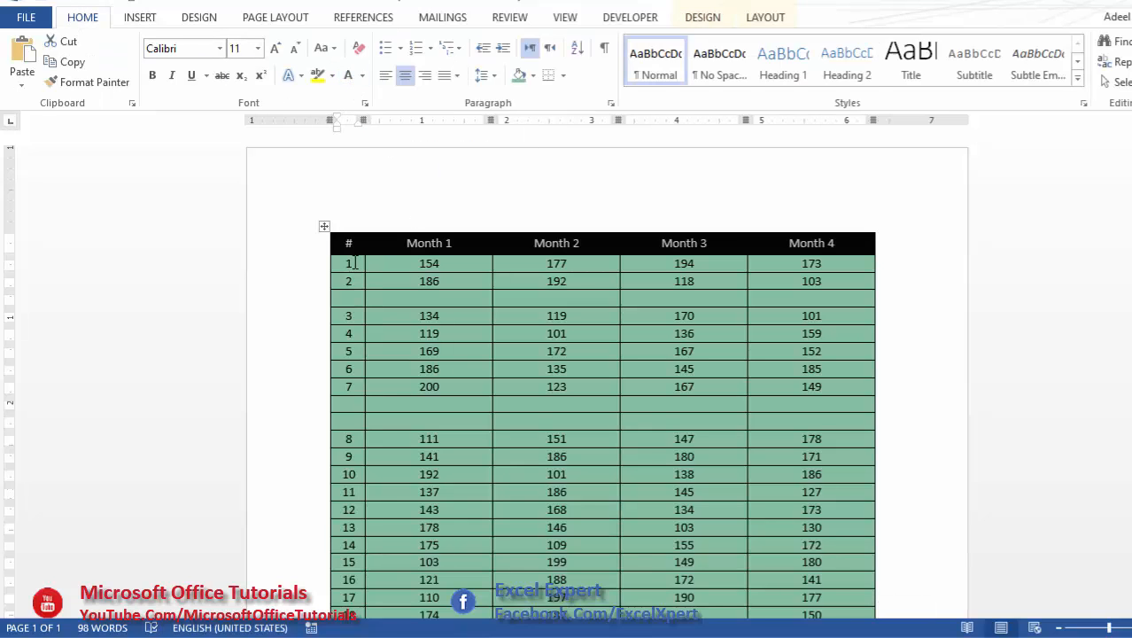
Step: Set the font colour of all table rows below the heading row to black
{"action": "left_click_drag", "start_coordinate": [345, 264], "coordinate": [839, 463]}
{"action": "left_click", "coordinate": [363, 77]}
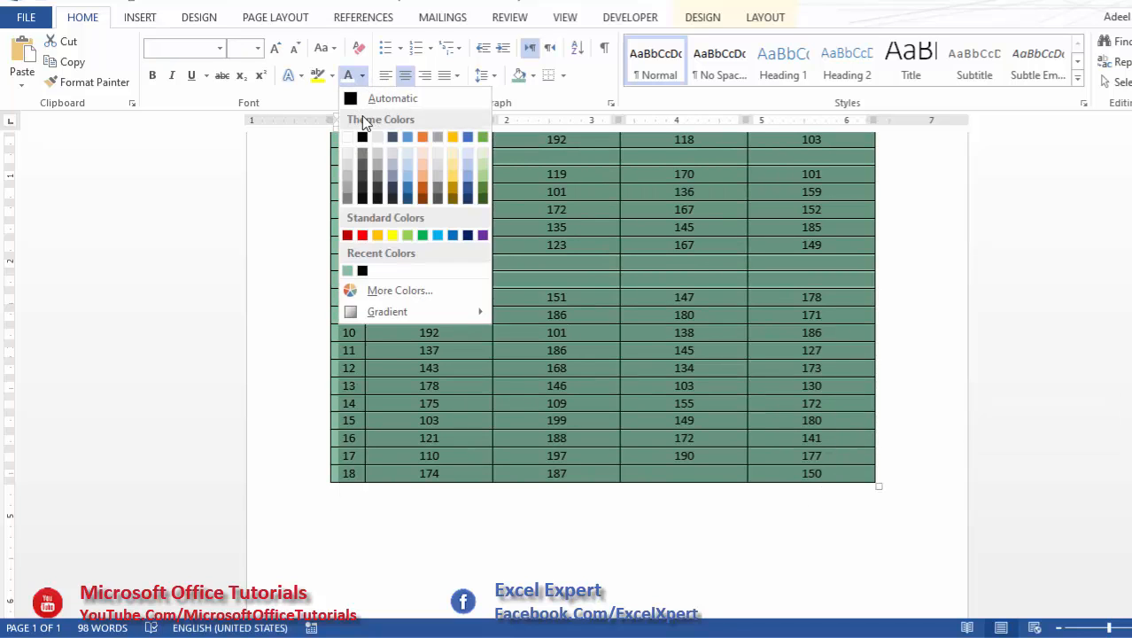
{"action": "left_click", "coordinate": [362, 139]}
Step: Check the seventh instruction, about deleting a table row, in the instructions document and return to the new table
{"action": "left_click", "coordinate": [506, 636]}
{"action": "left_click", "coordinate": [435, 579]}
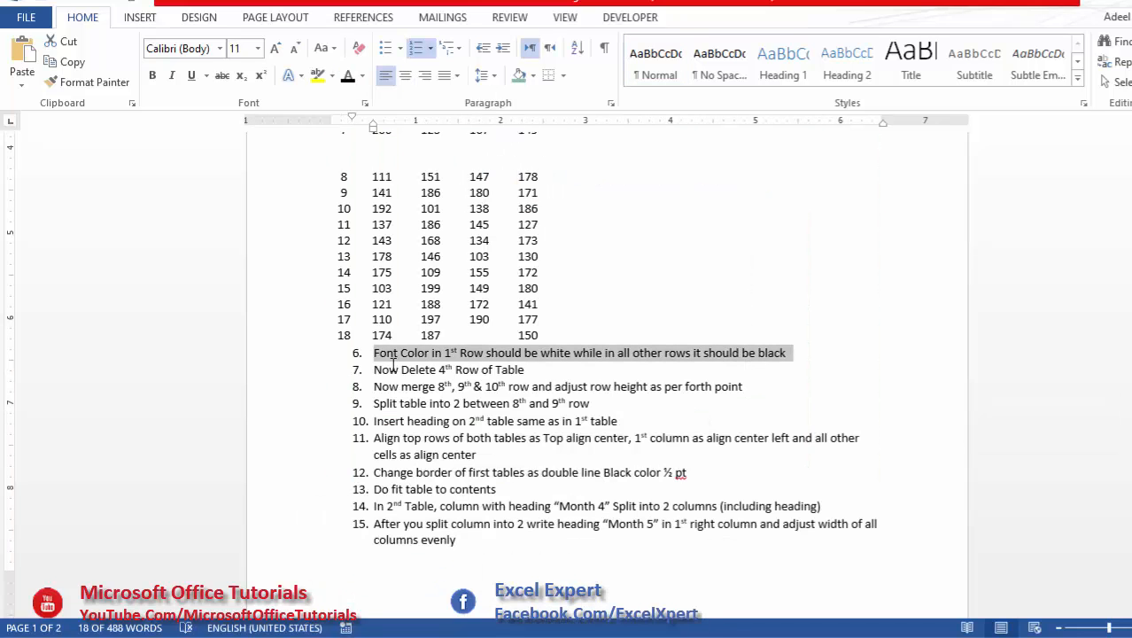
{"action": "left_click_drag", "start_coordinate": [380, 374], "coordinate": [520, 377]}
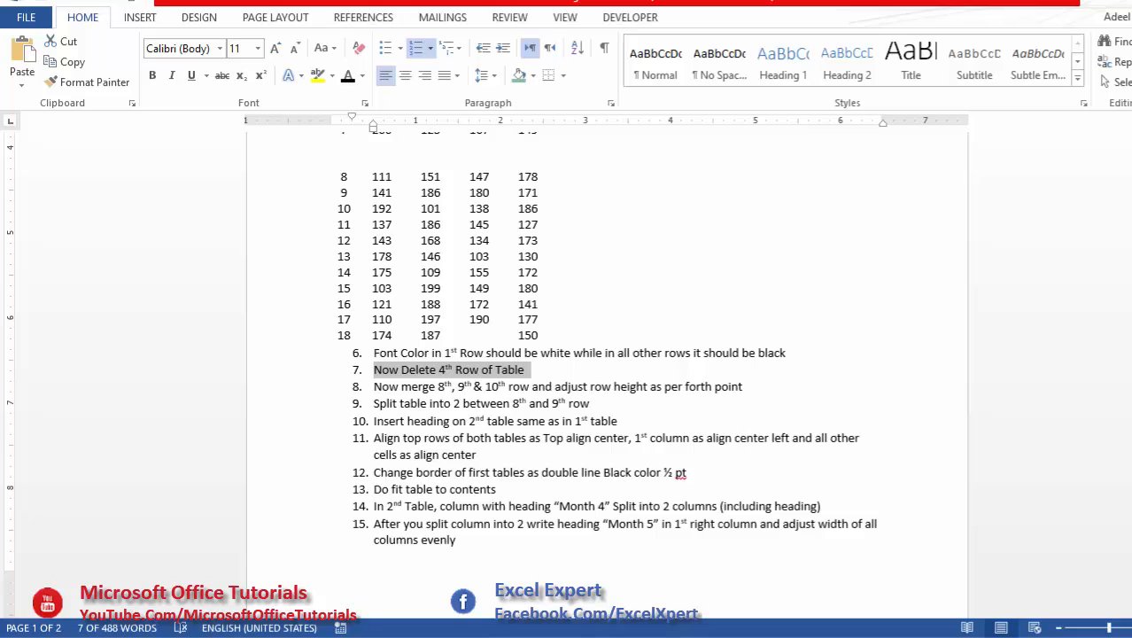
{"action": "left_click", "coordinate": [630, 443]}
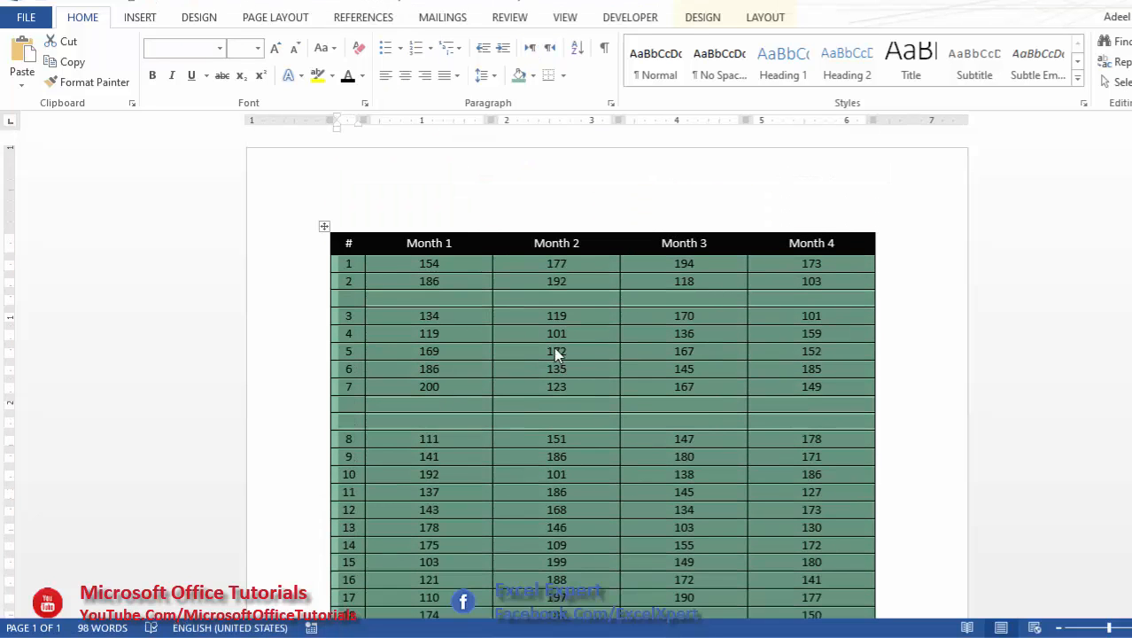
Step: Delete the table's fourth row, the empty row between numbers 2 and 3
{"action": "left_click", "coordinate": [555, 333]}
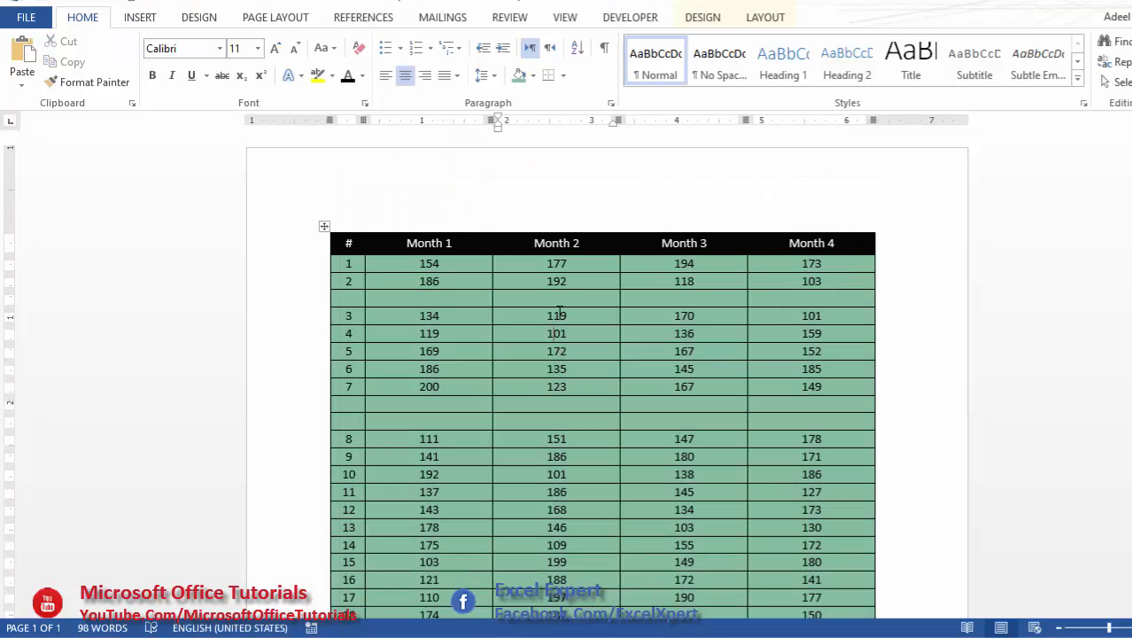
{"action": "double_click", "coordinate": [348, 263]}
{"action": "left_click", "coordinate": [348, 283]}
{"action": "left_click_drag", "start_coordinate": [349, 297], "coordinate": [795, 302]}
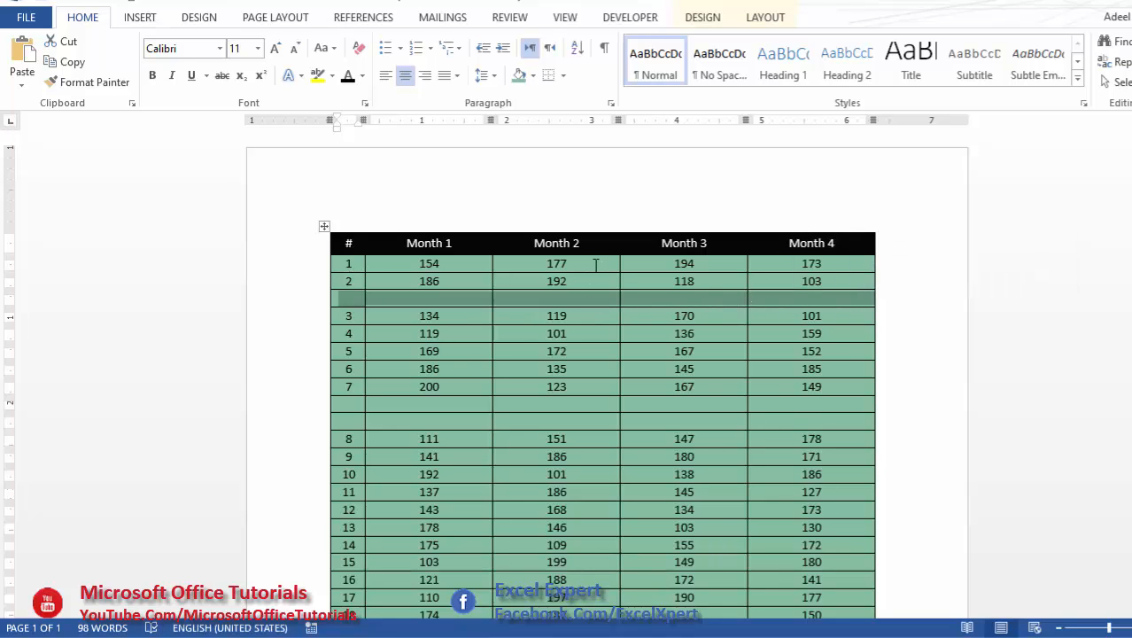
{"action": "left_click", "coordinate": [771, 16]}
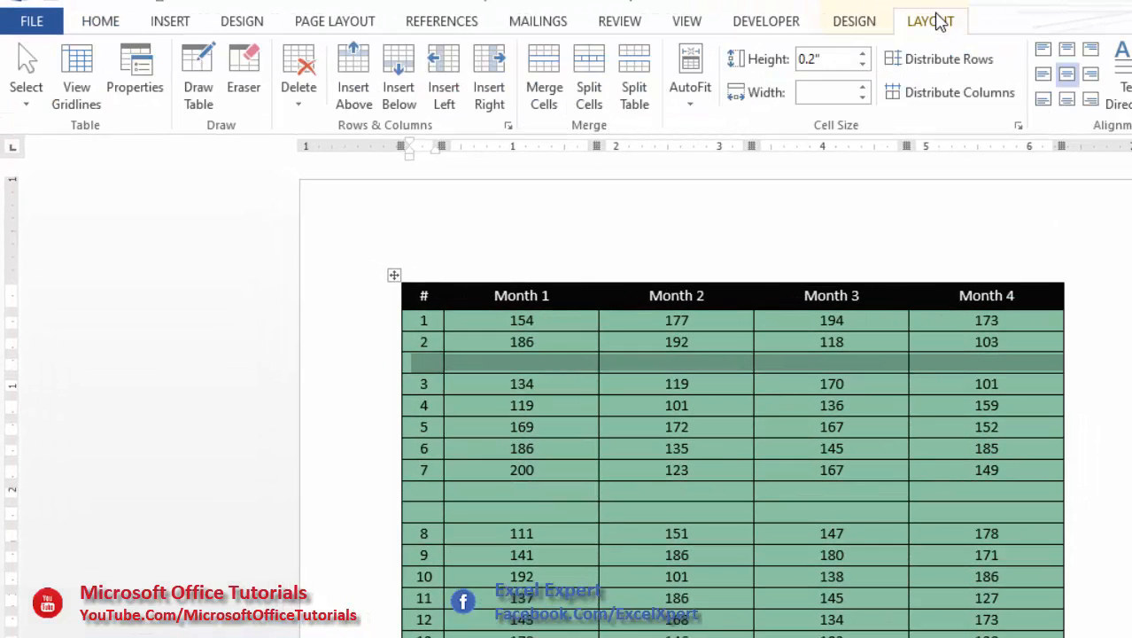
{"action": "left_click", "coordinate": [299, 107]}
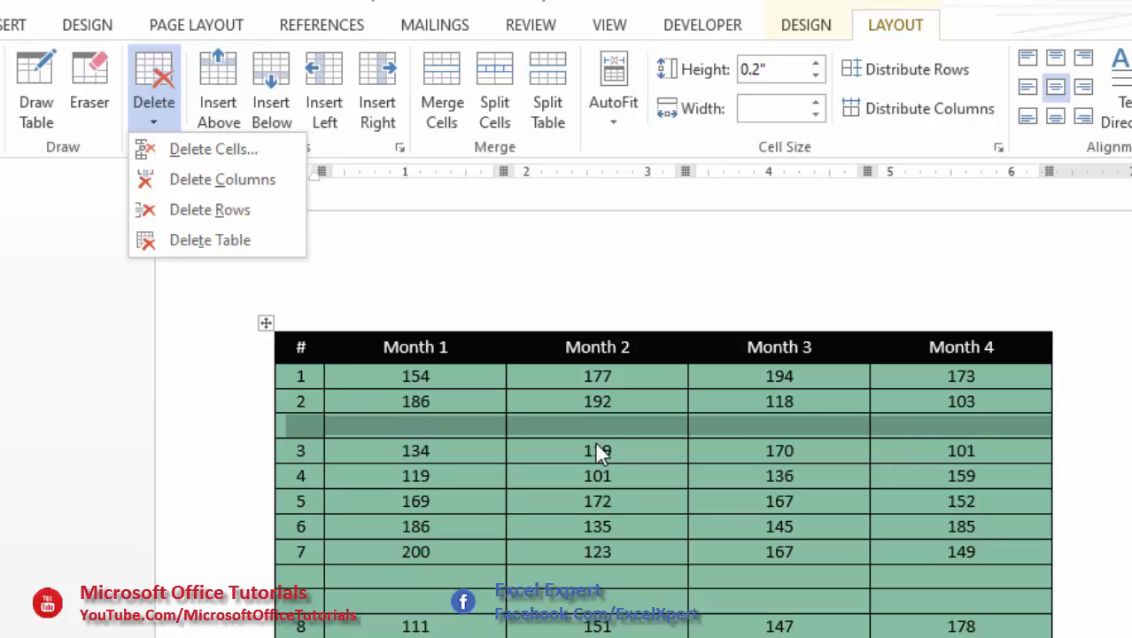
{"action": "left_click", "coordinate": [255, 213]}
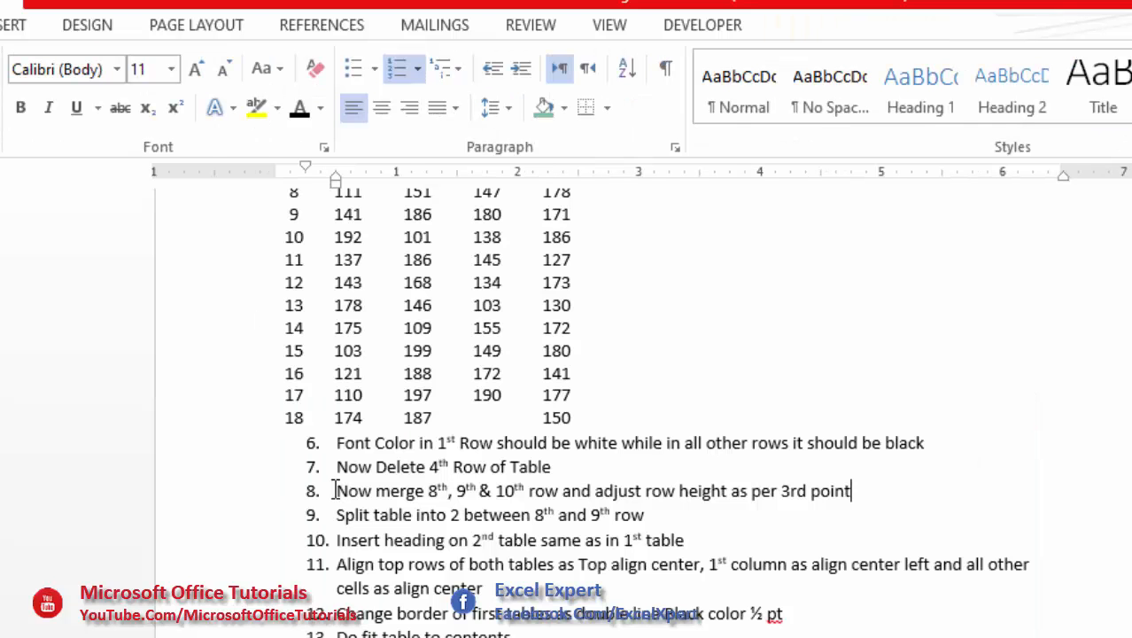
Step: Following the eighth instruction, merge the # column cells of the table's 8th, 9th and 10th rows into one cell
{"action": "left_click_drag", "start_coordinate": [345, 490], "coordinate": [561, 492]}
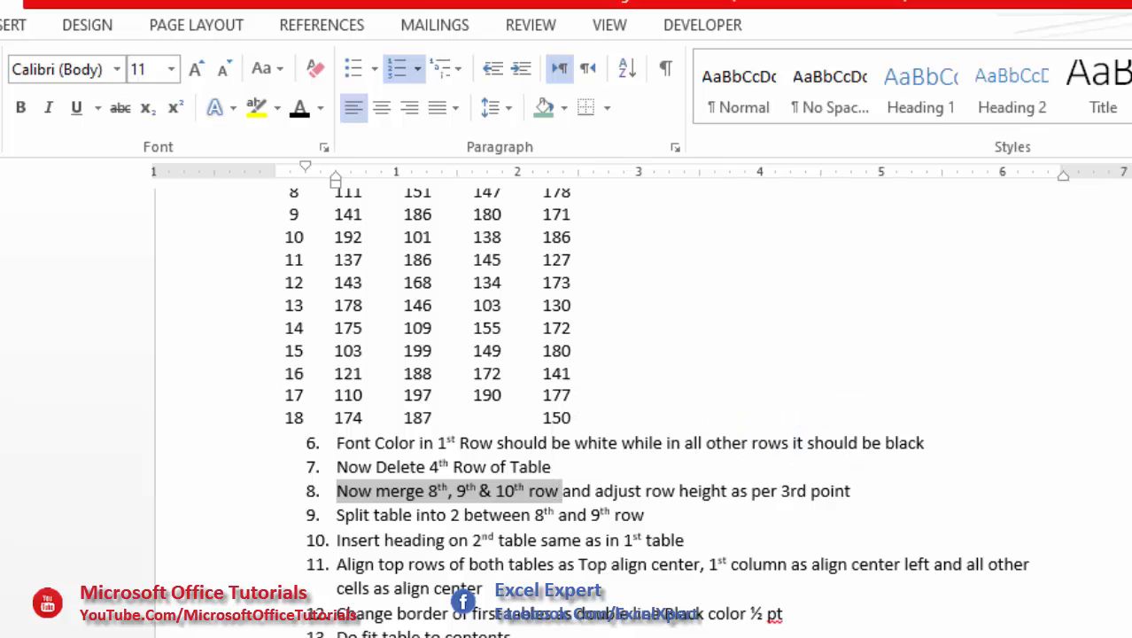
{"action": "left_click", "coordinate": [800, 435]}
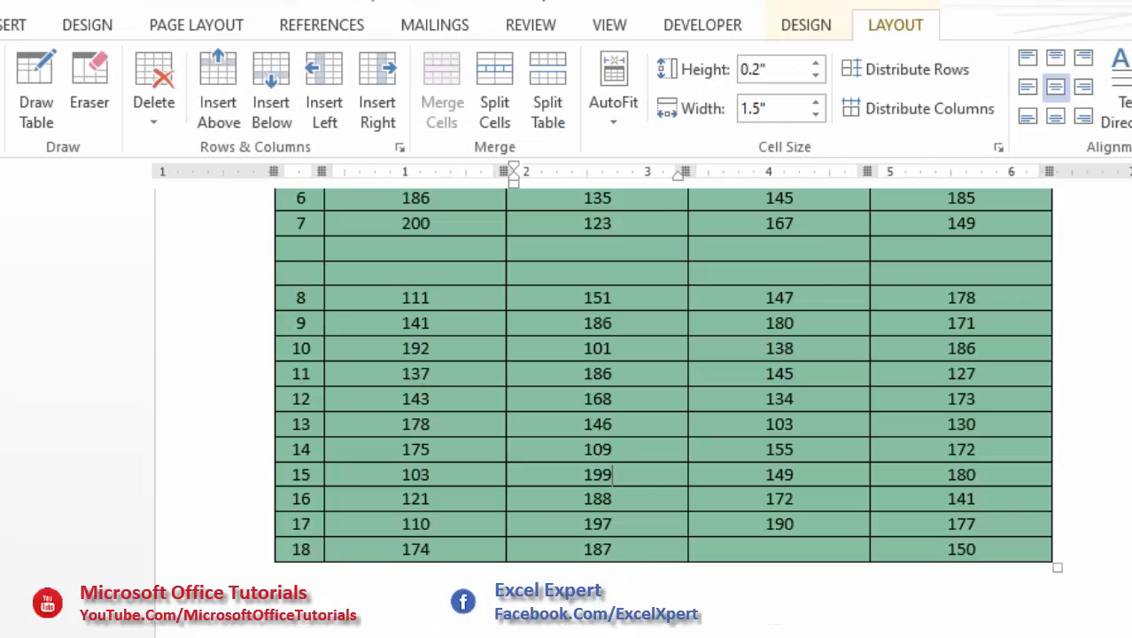
{"action": "scroll", "coordinate": [863, 538], "scroll_direction": "up", "scroll_amount": 6}
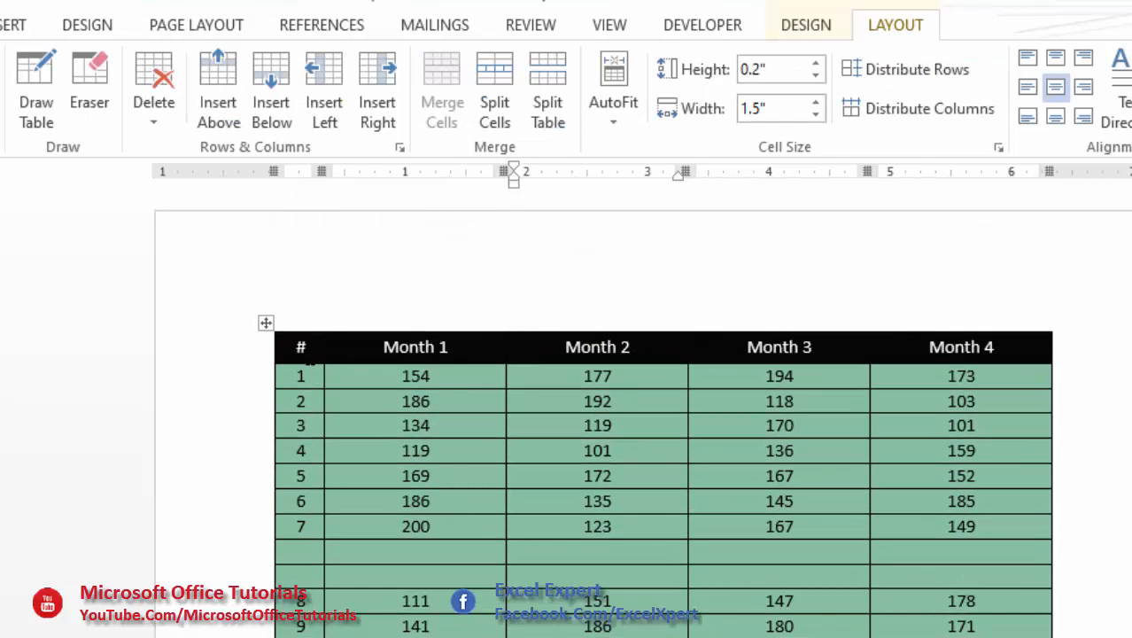
{"action": "left_click_drag", "start_coordinate": [300, 366], "coordinate": [306, 567]}
{"action": "left_click", "coordinate": [293, 526]}
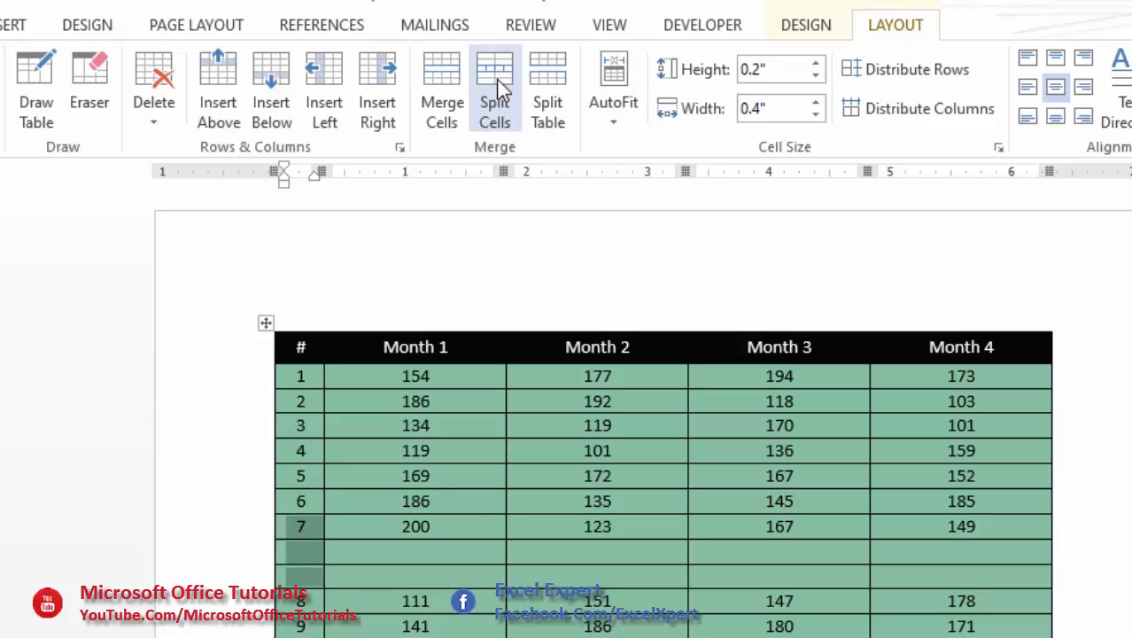
{"action": "left_click", "coordinate": [447, 92]}
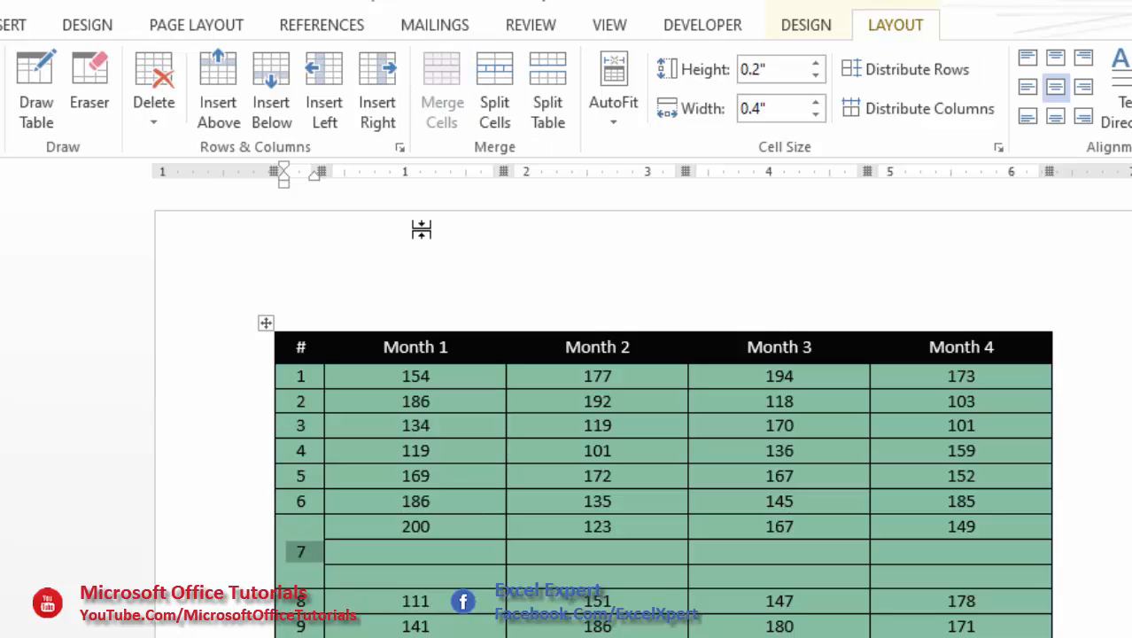
{"action": "left_click", "coordinate": [298, 544]}
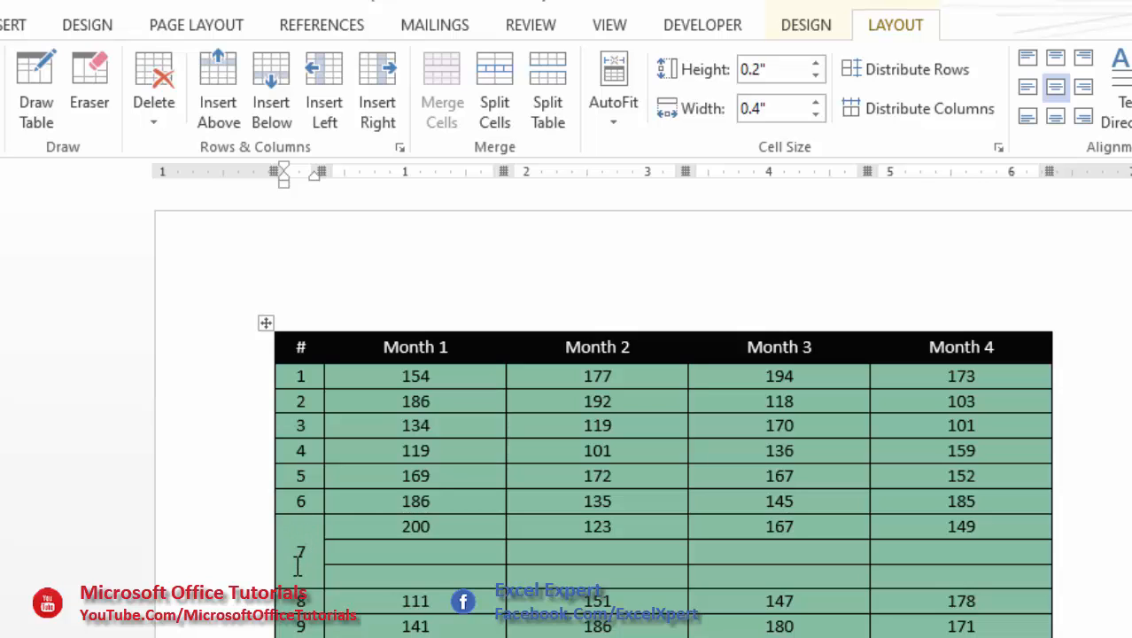
Step: Merge the 8th, 9th and 10th row cells separately within each of the Month 1, Month 2, Month 3 and Month 4 columns
{"action": "left_click_drag", "start_coordinate": [404, 531], "coordinate": [429, 571]}
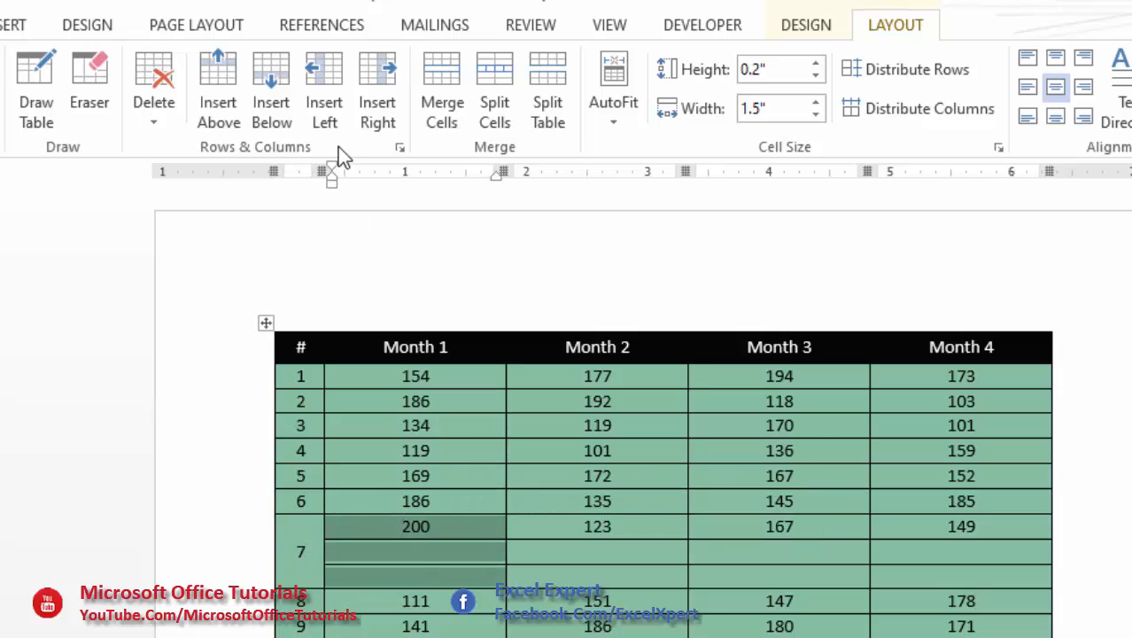
{"action": "left_click", "coordinate": [440, 89]}
{"action": "left_click_drag", "start_coordinate": [561, 525], "coordinate": [586, 551]}
{"action": "left_click", "coordinate": [452, 93]}
{"action": "left_click_drag", "start_coordinate": [768, 526], "coordinate": [770, 571]}
{"action": "left_click", "coordinate": [446, 91]}
{"action": "left_click_drag", "start_coordinate": [947, 523], "coordinate": [949, 572]}
{"action": "left_click", "coordinate": [446, 91]}
{"action": "left_click", "coordinate": [985, 551]}
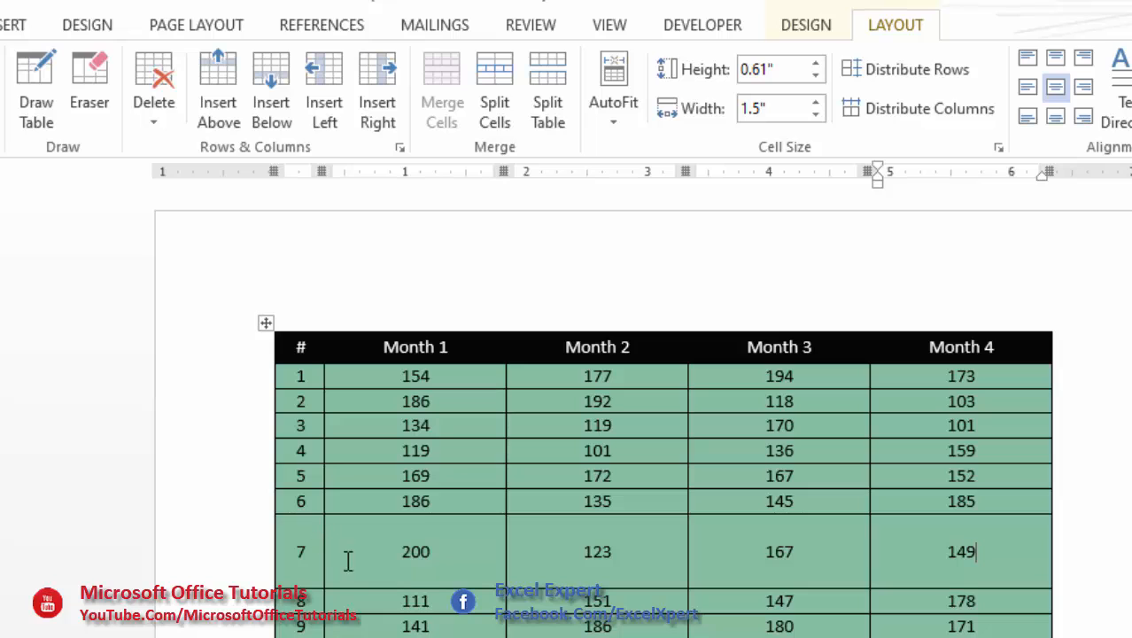
Step: Look up the row height required by the eighth and third instructions in the instructions document and return to the merged row
{"action": "left_click", "coordinate": [544, 636]}
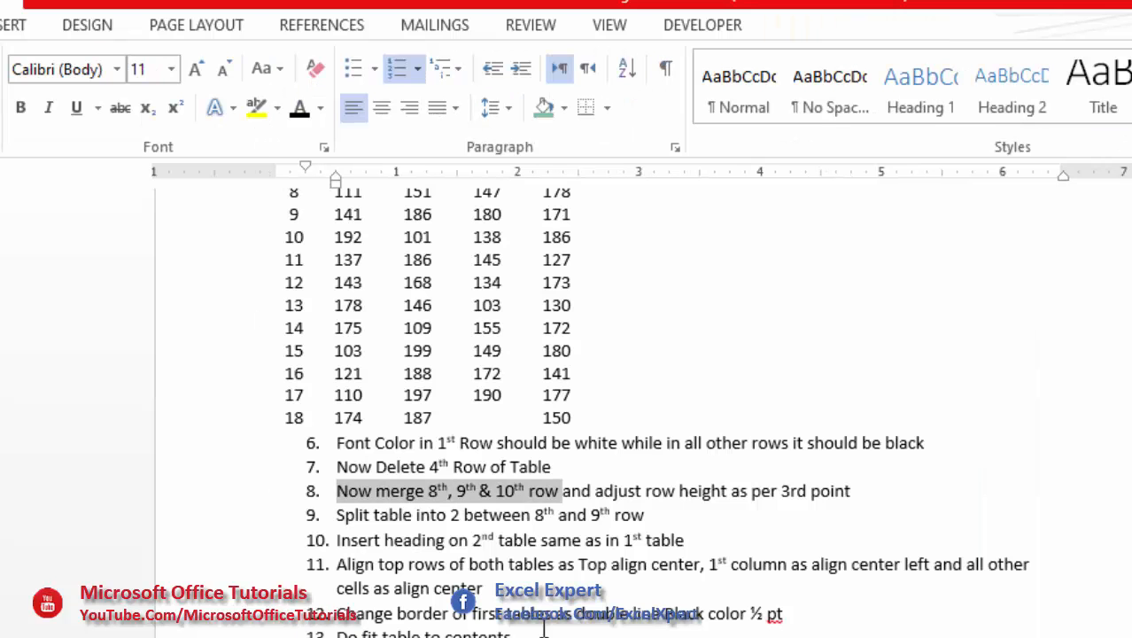
{"action": "left_click_drag", "start_coordinate": [595, 489], "coordinate": [858, 509]}
{"action": "scroll", "coordinate": [862, 527], "scroll_direction": "up", "scroll_amount": 8}
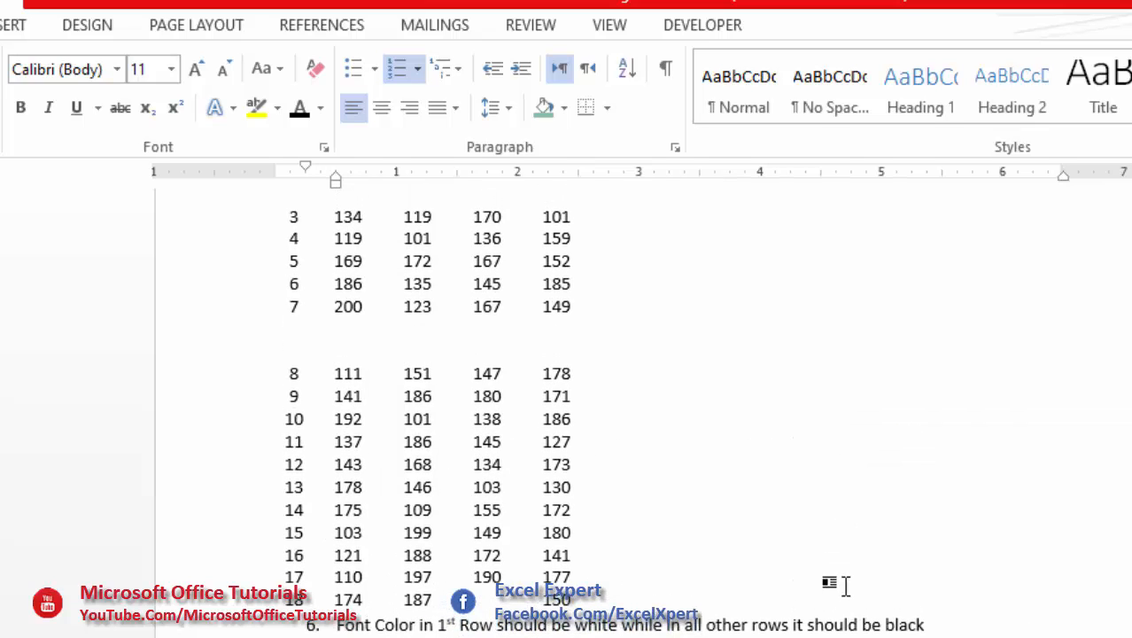
{"action": "scroll", "coordinate": [841, 581], "scroll_direction": "down", "scroll_amount": 4}
{"action": "key", "text": "alt+Tab"}
{"action": "key", "text": "alt+Tab"}
{"action": "scroll", "coordinate": [846, 488], "scroll_direction": "up", "scroll_amount": 5}
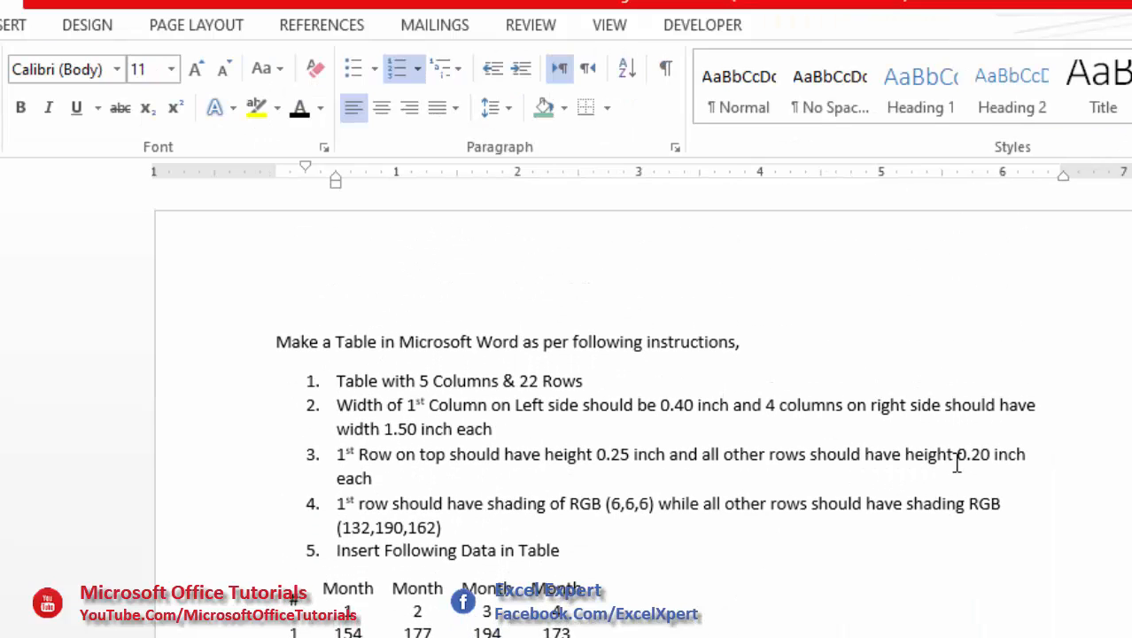
{"action": "left_click_drag", "start_coordinate": [904, 455], "coordinate": [1025, 456]}
{"action": "left_click", "coordinate": [1025, 457]}
{"action": "key", "text": "alt+Tab"}
{"action": "left_click", "coordinate": [543, 557]}
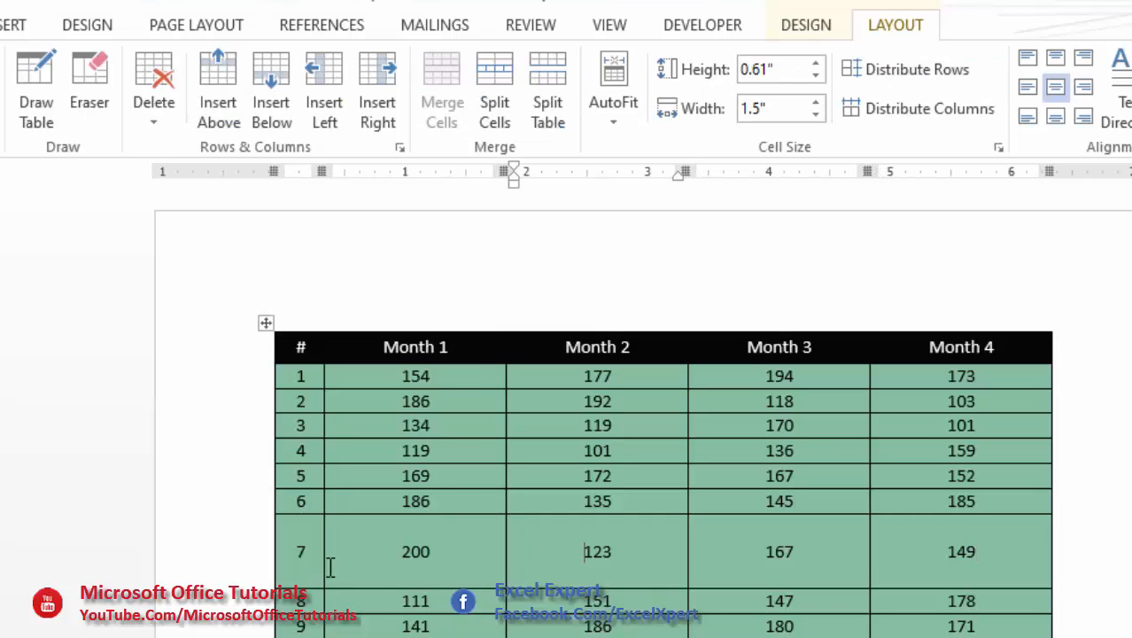
Step: Set the height of the merged row, numbered 7, to 0.20 inch
{"action": "left_click_drag", "start_coordinate": [291, 547], "coordinate": [947, 535]}
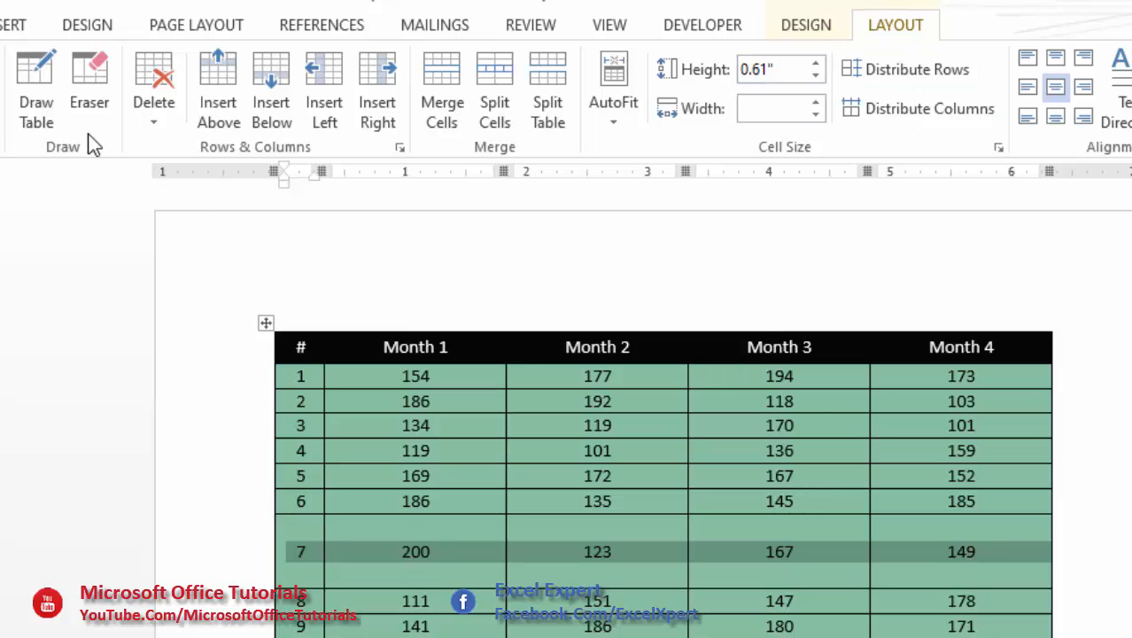
{"action": "left_click", "coordinate": [0, 88]}
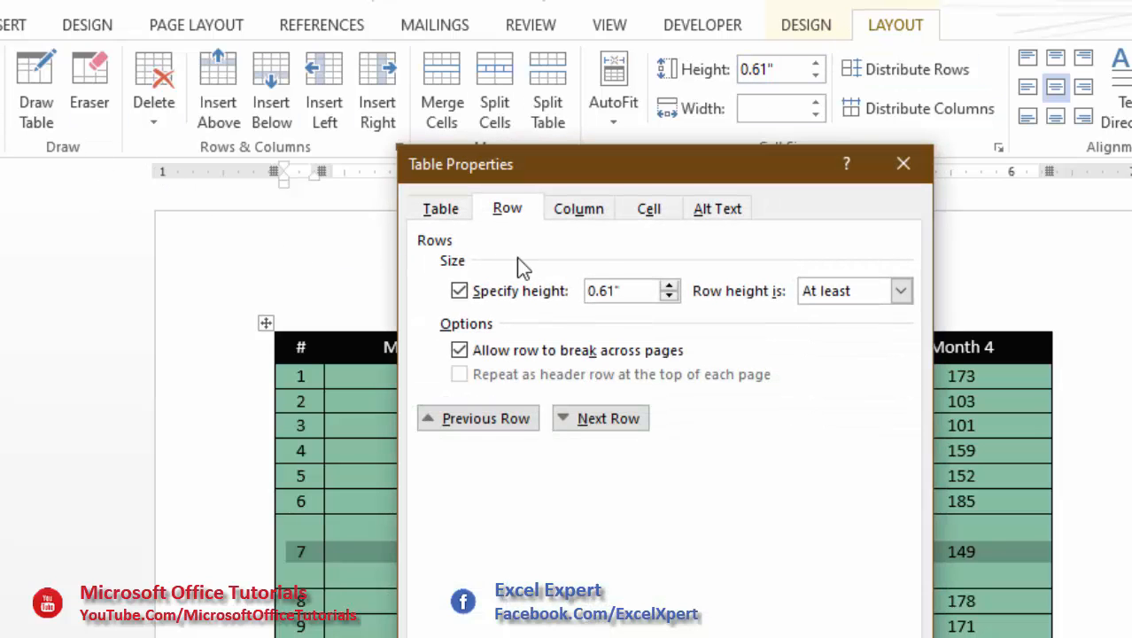
{"action": "double_click", "coordinate": [613, 288]}
{"action": "type", "text": "0.20"}
{"action": "key", "text": "Return"}
{"action": "left_click", "coordinate": [702, 539]}
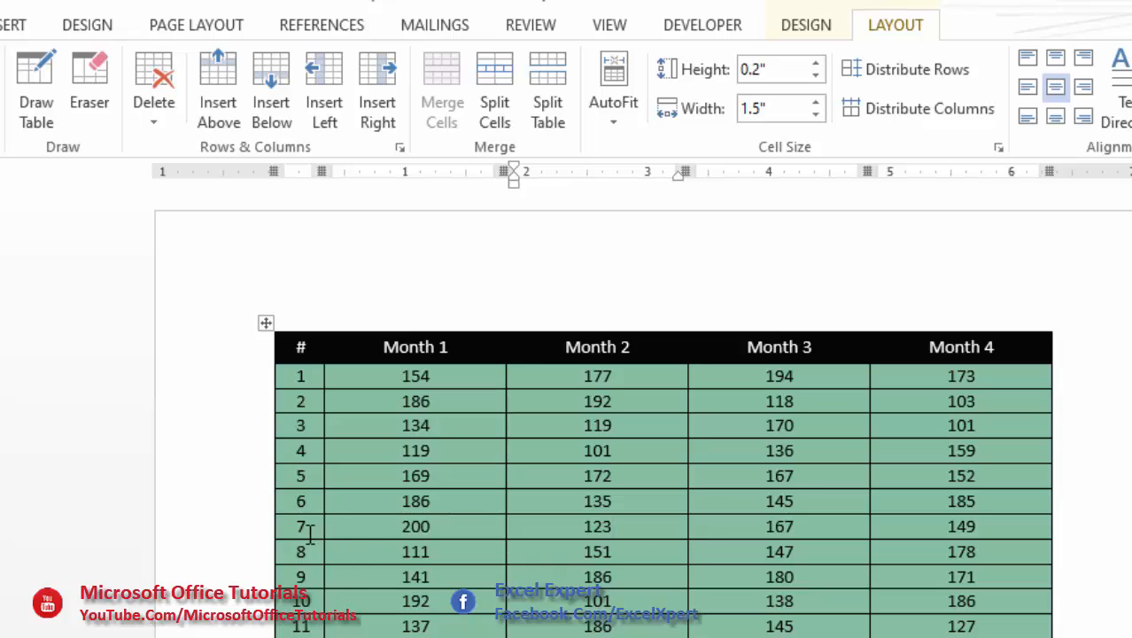
Step: Check the ninth instruction, about splitting the table, in the instructions document and return to the table
{"action": "left_click_drag", "start_coordinate": [298, 526], "coordinate": [936, 526]}
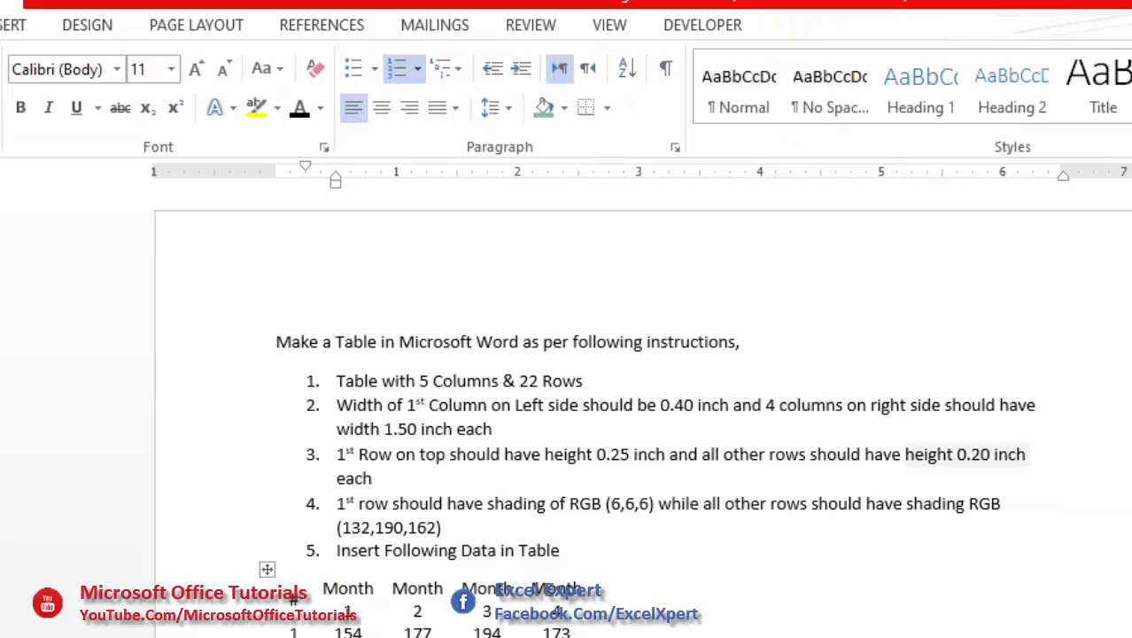
{"action": "scroll", "coordinate": [395, 626], "scroll_direction": "down", "scroll_amount": 10}
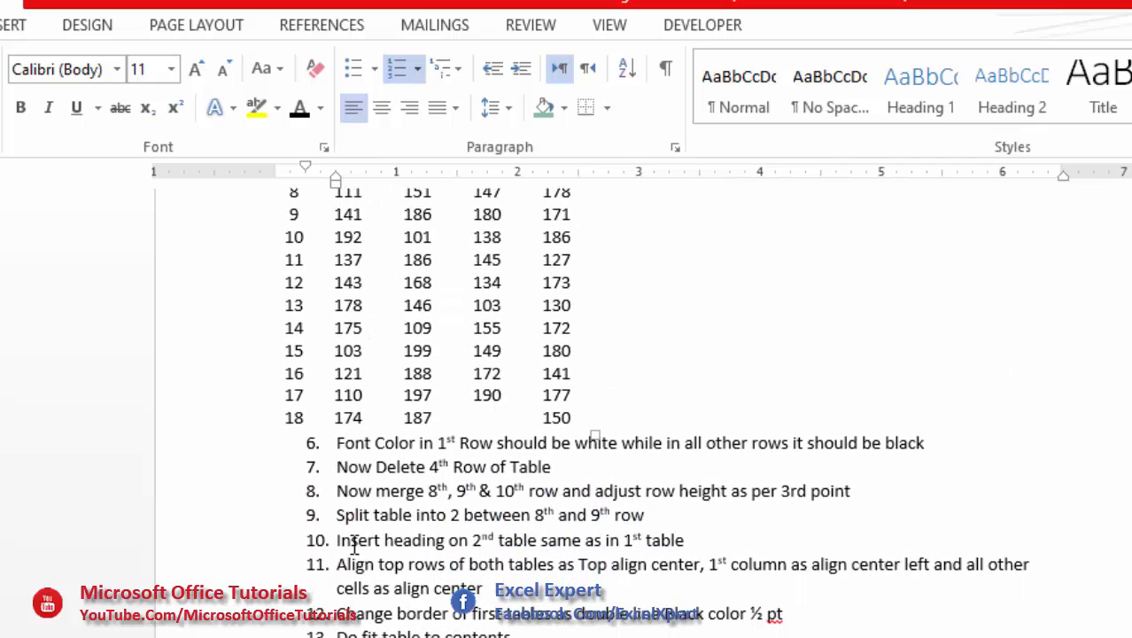
{"action": "left_click_drag", "start_coordinate": [367, 521], "coordinate": [641, 517]}
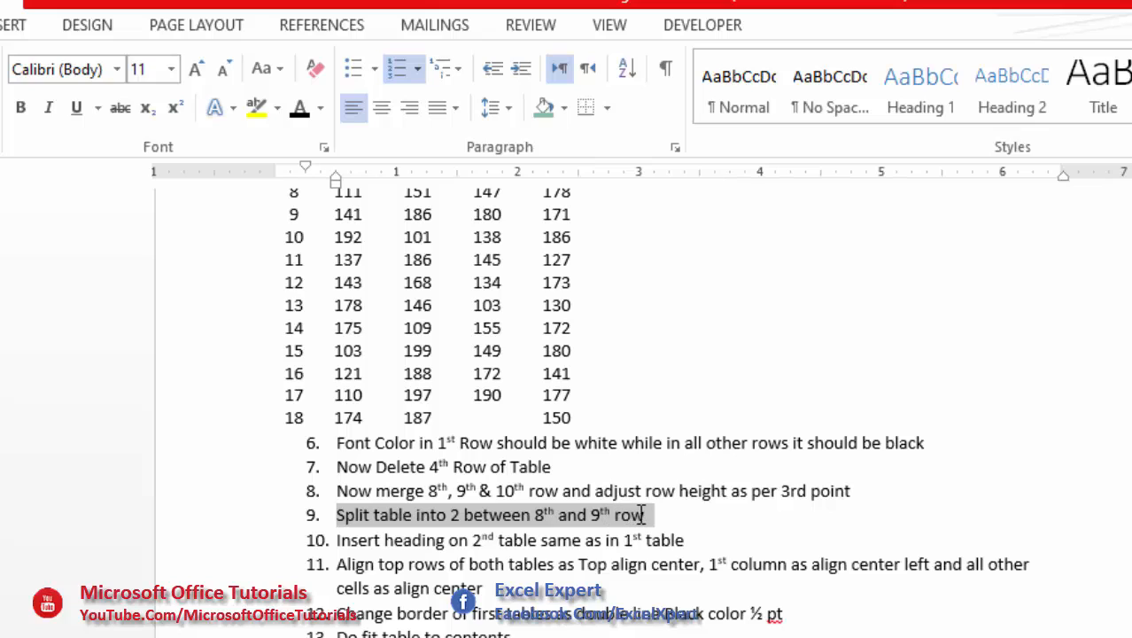
{"action": "left_click", "coordinate": [643, 514]}
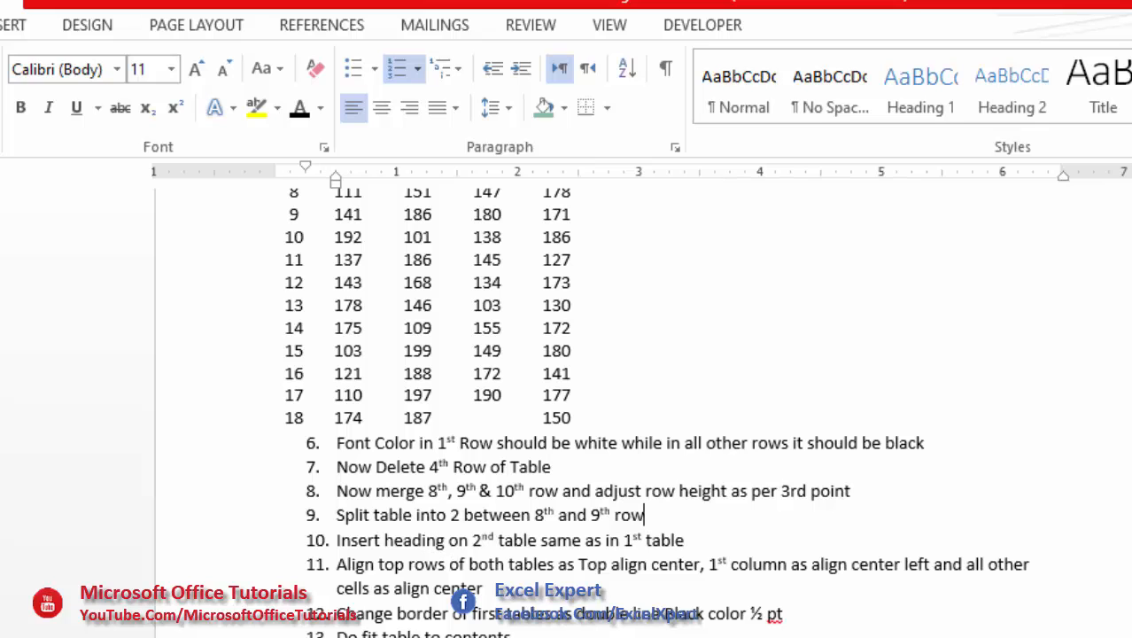
{"action": "left_click", "coordinate": [537, 516]}
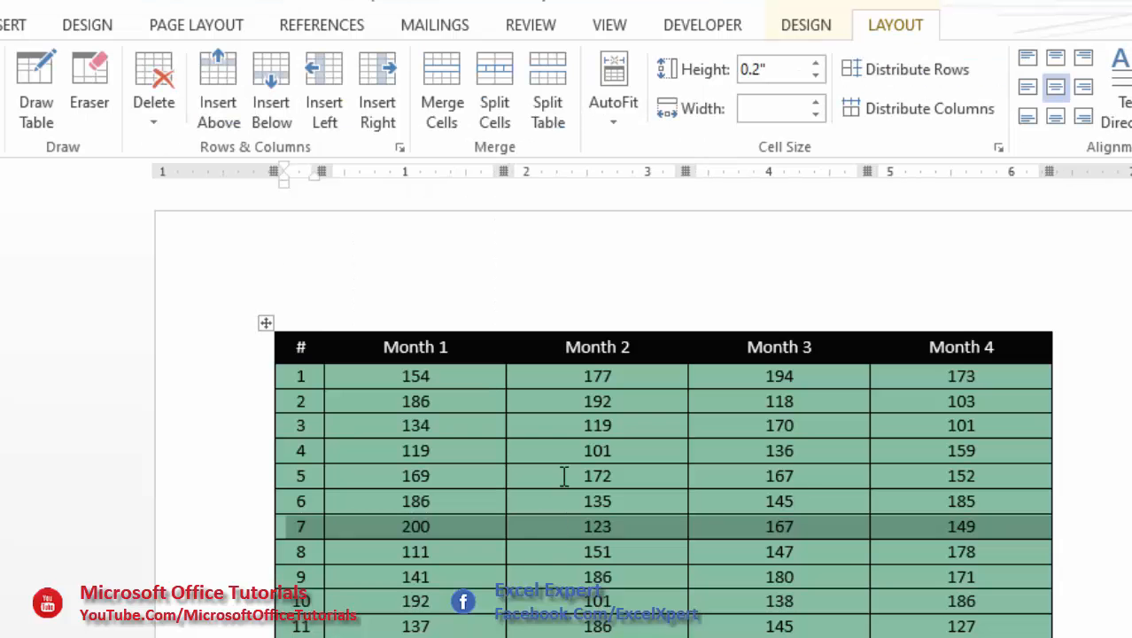
{"action": "left_click", "coordinate": [560, 449]}
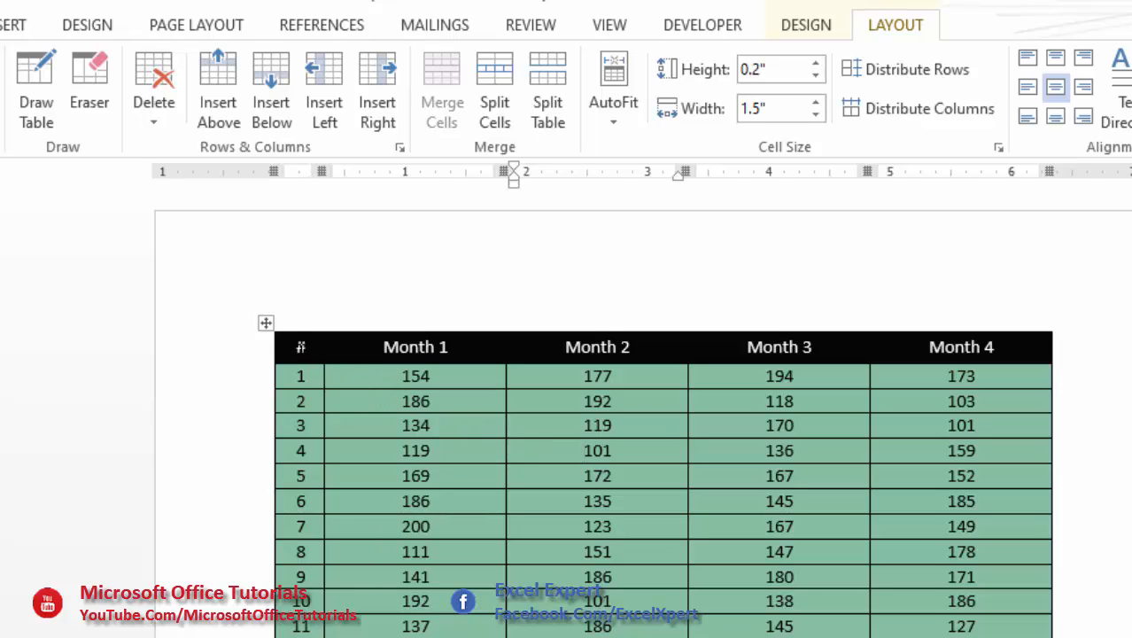
Step: Split the table between its 8th and 9th rows so the second table starts at the row numbered 8
{"action": "left_click_drag", "start_coordinate": [304, 370], "coordinate": [302, 524]}
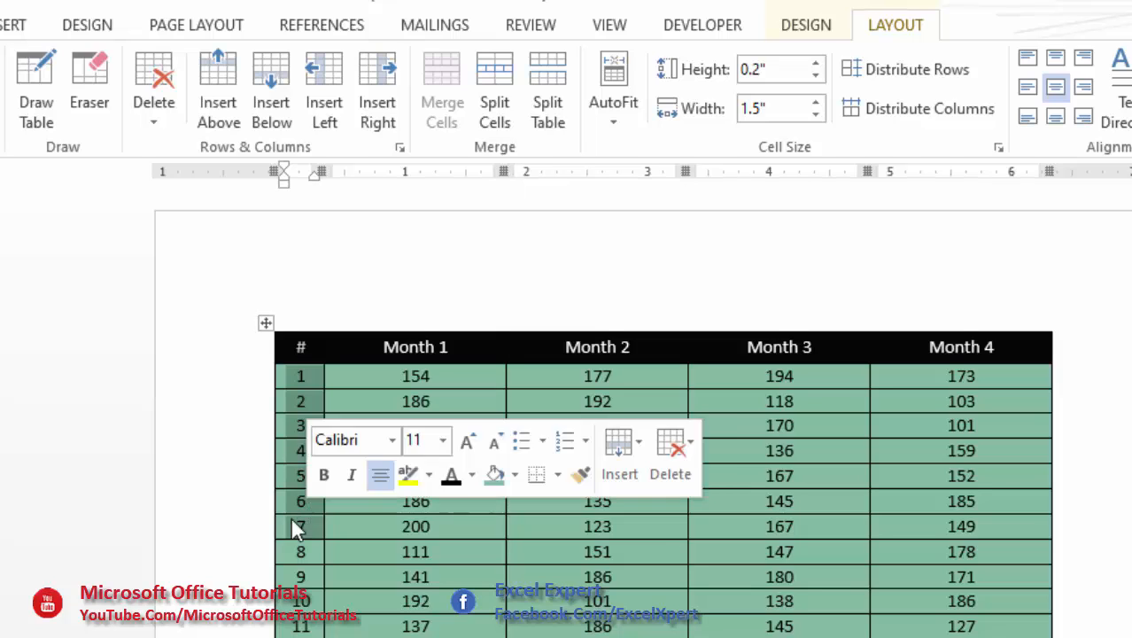
{"action": "left_click", "coordinate": [279, 527]}
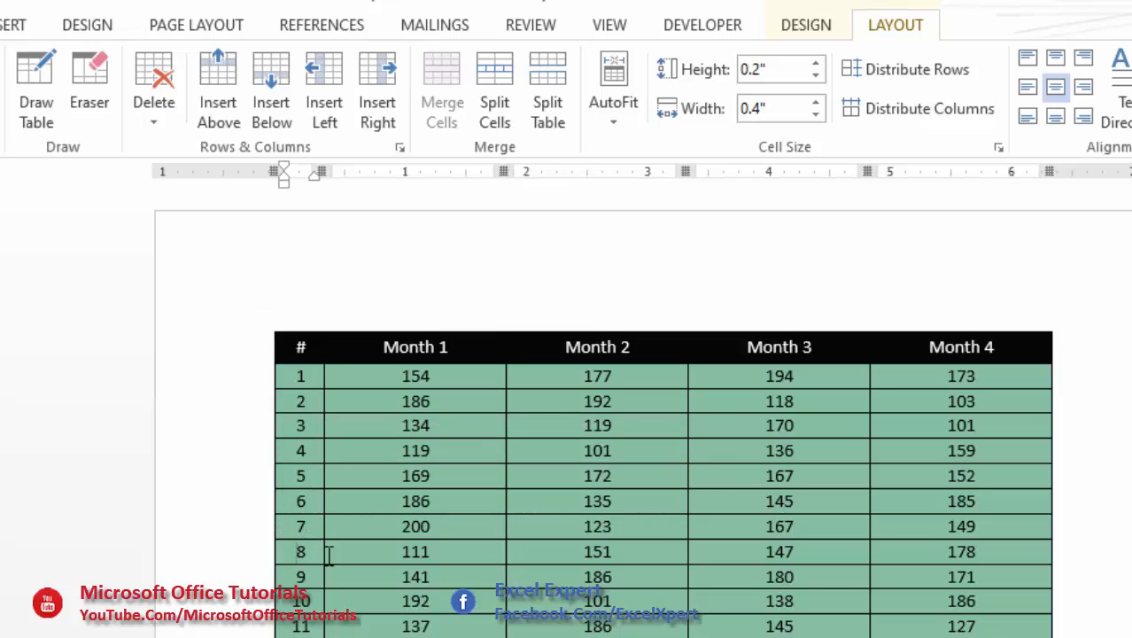
{"action": "left_click_drag", "start_coordinate": [321, 552], "coordinate": [936, 545]}
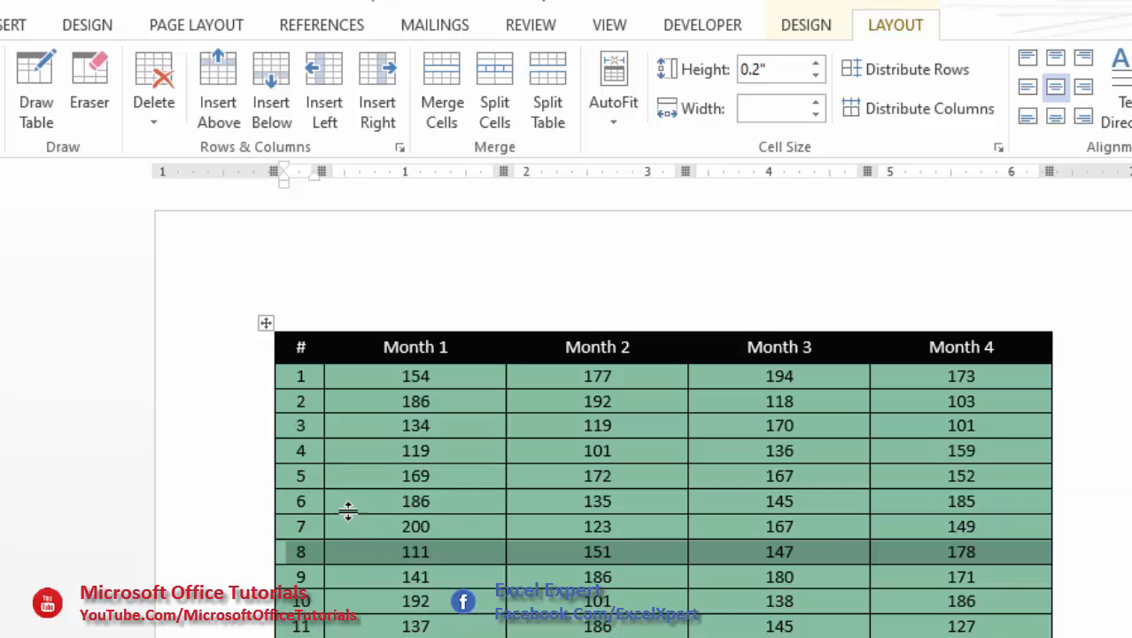
{"action": "left_click_drag", "start_coordinate": [296, 550], "coordinate": [956, 548]}
{"action": "left_click", "coordinate": [542, 80]}
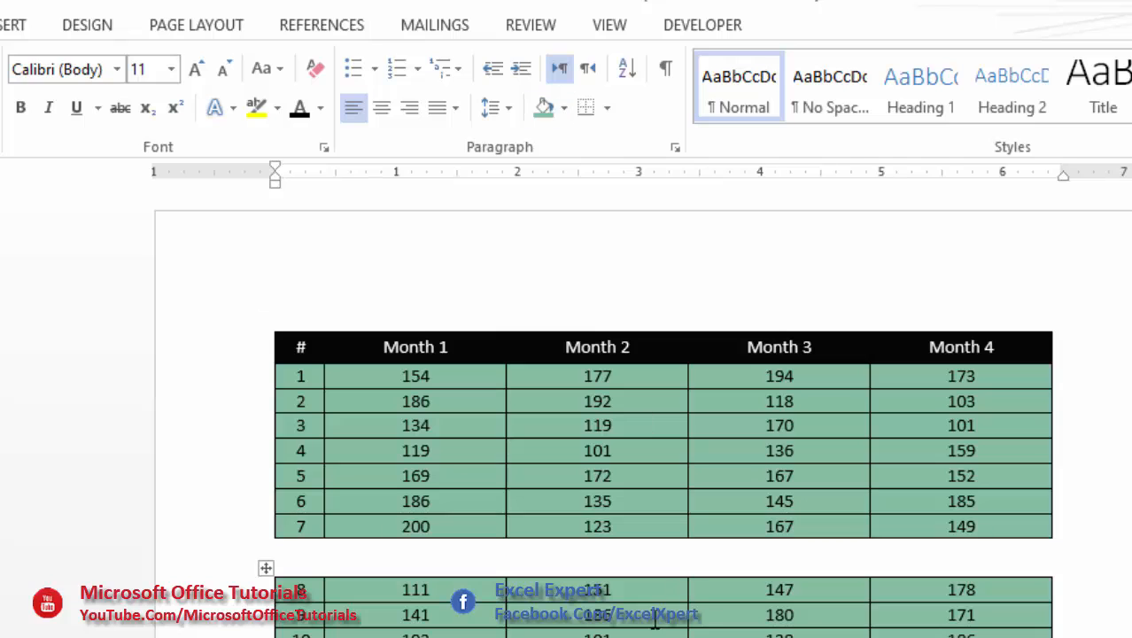
Step: Check the tenth instruction, about the second table's heading, in the instructions document and return to the tables
{"action": "left_click", "coordinate": [674, 589]}
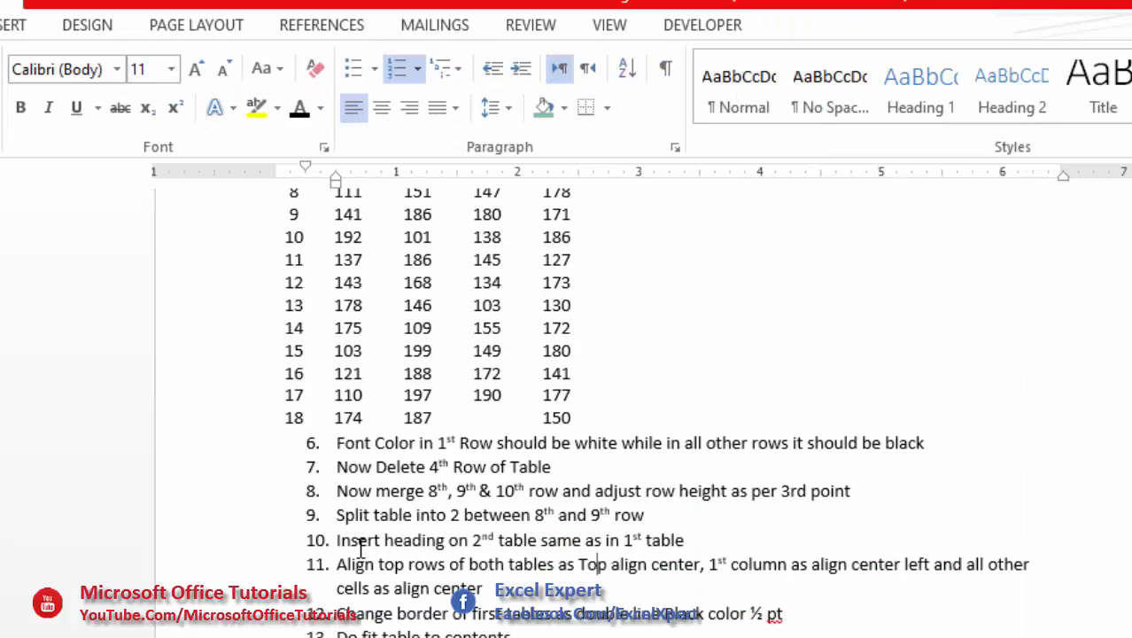
{"action": "left_click_drag", "start_coordinate": [338, 542], "coordinate": [691, 567]}
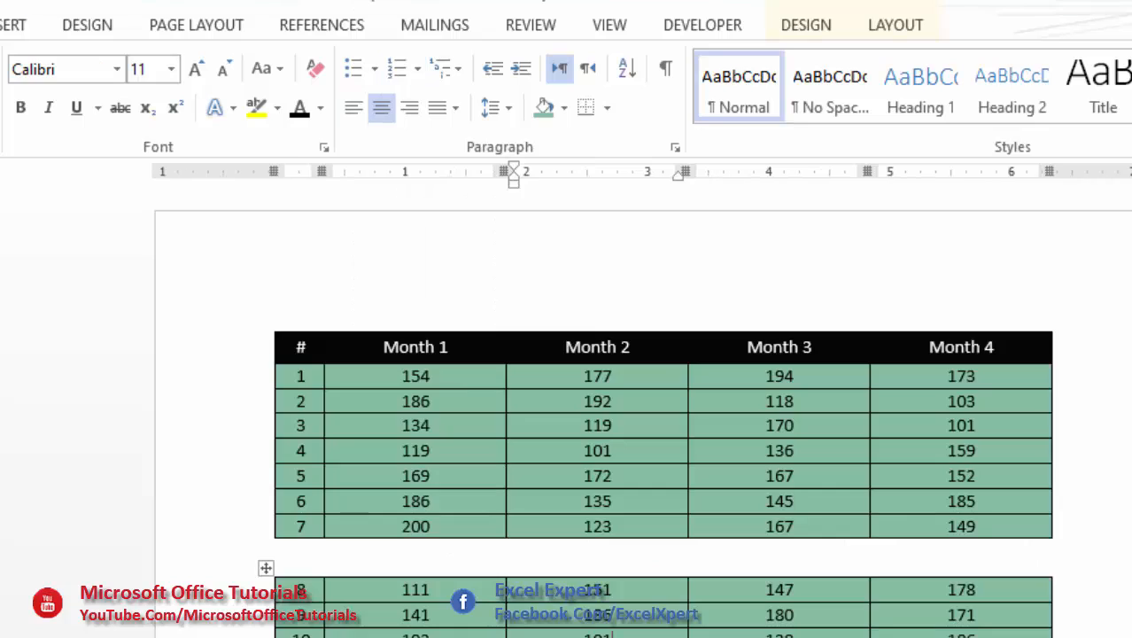
{"action": "left_click_drag", "start_coordinate": [664, 598], "coordinate": [496, 599]}
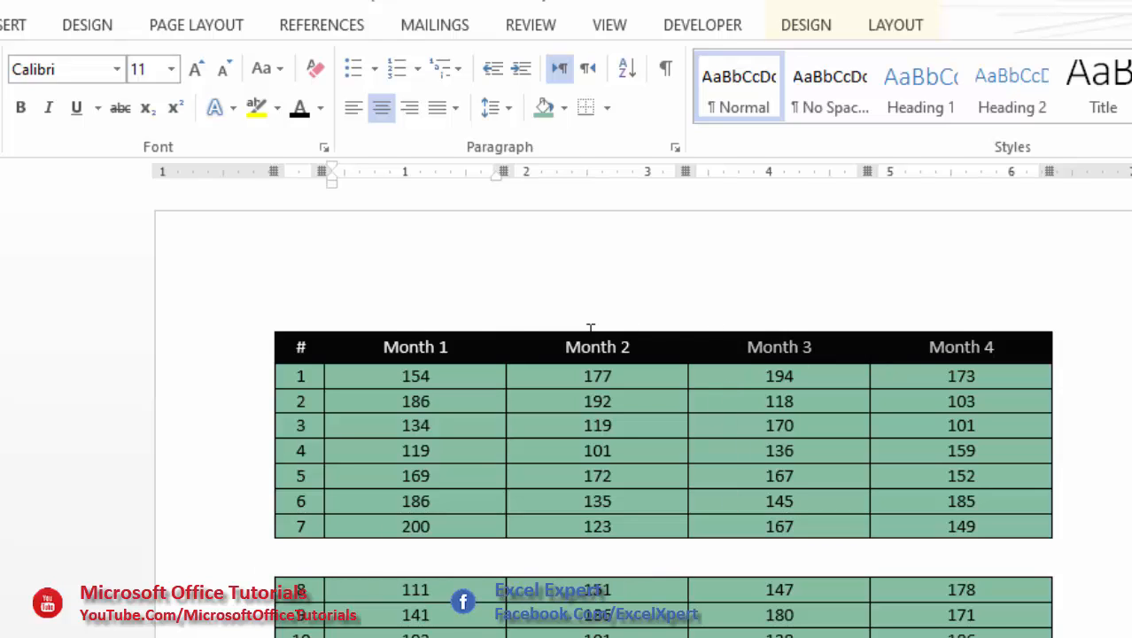
Step: Copy the first table's heading row and insert it as a new row above the second table's row numbered 8
{"action": "left_click", "coordinate": [278, 347]}
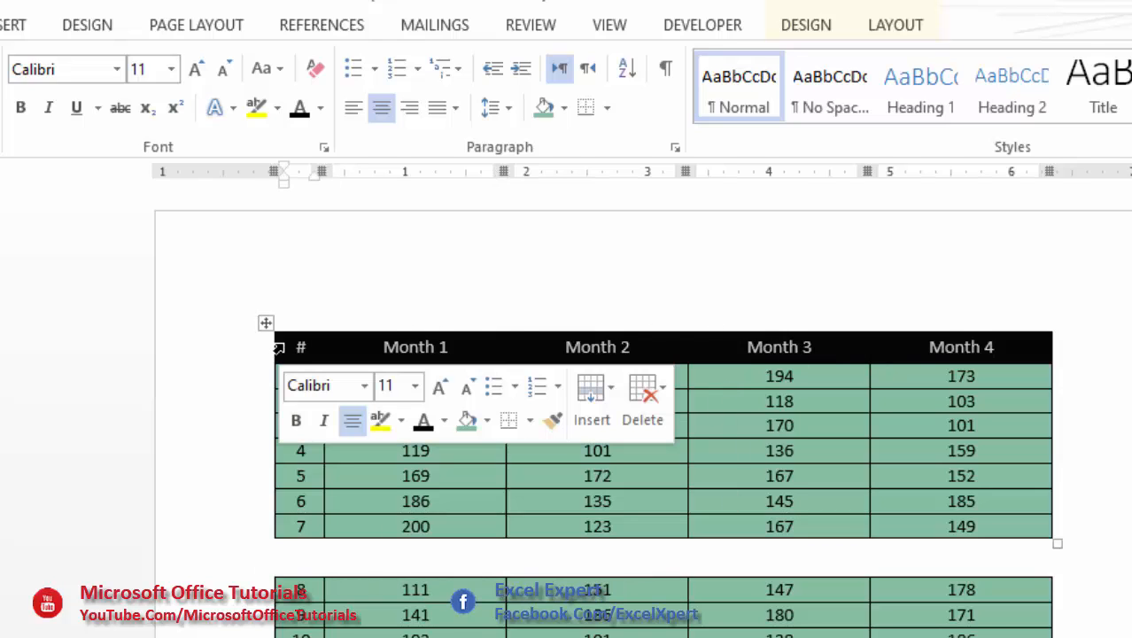
{"action": "right_click", "coordinate": [346, 351]}
{"action": "key", "text": "Escape"}
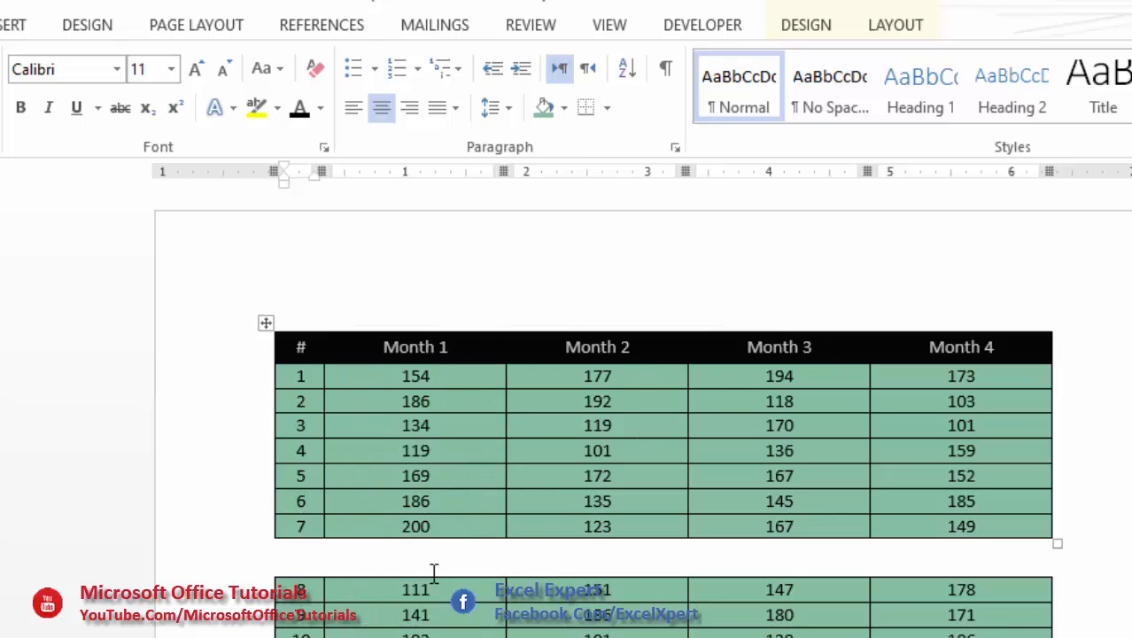
{"action": "left_click_drag", "start_coordinate": [301, 587], "coordinate": [993, 587]}
{"action": "right_click", "coordinate": [310, 592]}
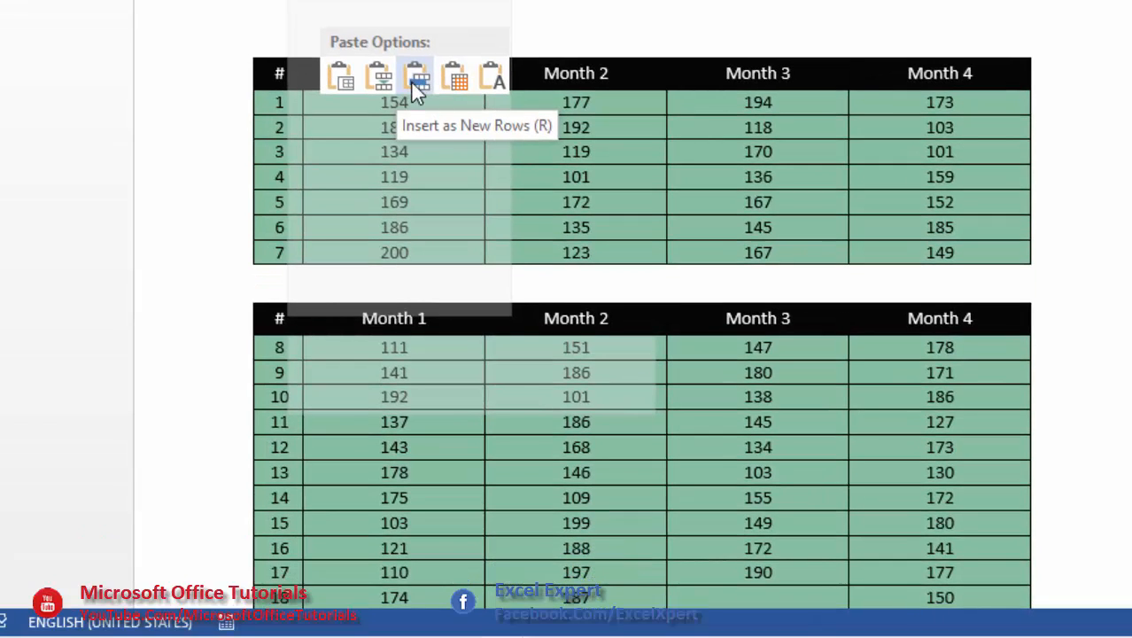
{"action": "left_click", "coordinate": [410, 80]}
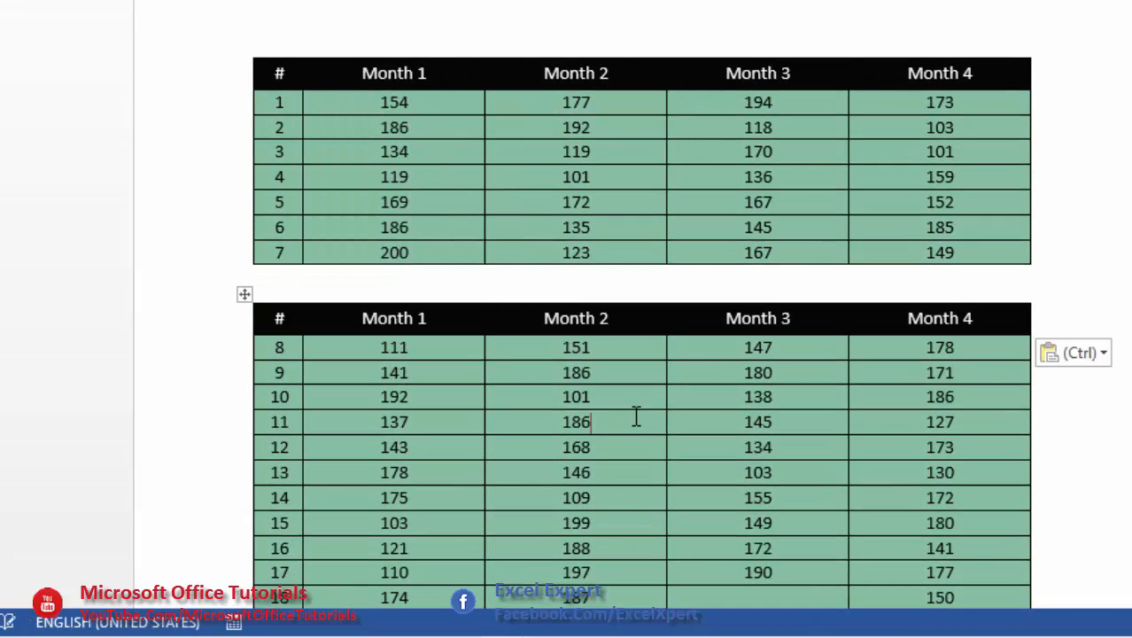
Step: Check the eleventh instruction, about aligning the top rows, first column and other cells, in the instructions document and return to the tables
{"action": "scroll", "coordinate": [635, 407], "scroll_direction": "down", "scroll_amount": 1}
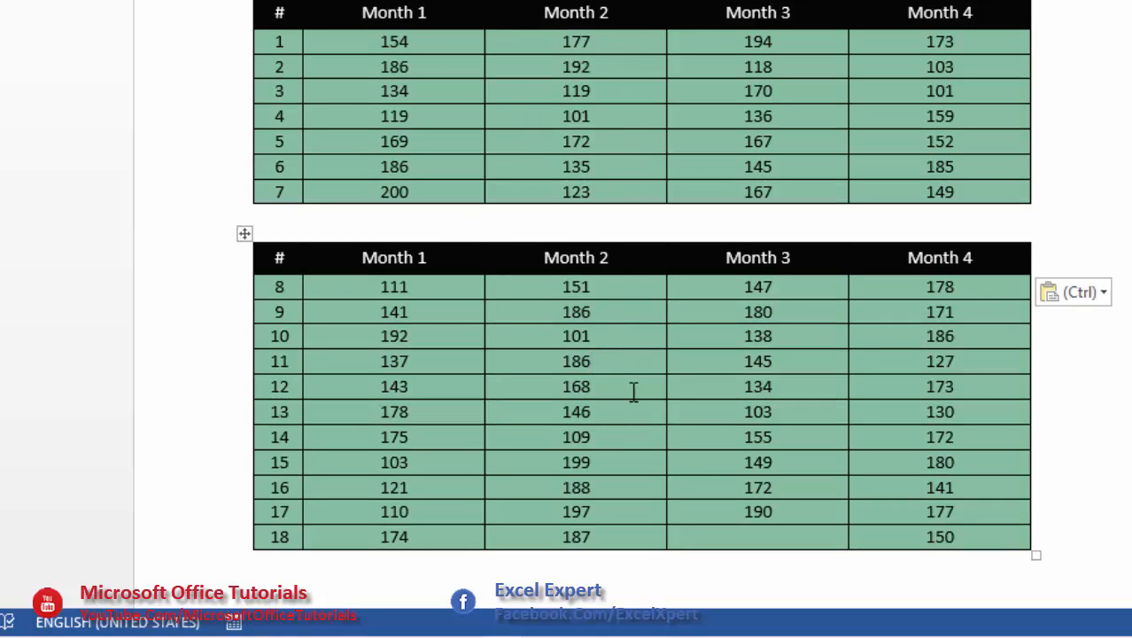
{"action": "mouse_move", "coordinate": [497, 622]}
{"action": "left_click", "coordinate": [435, 560]}
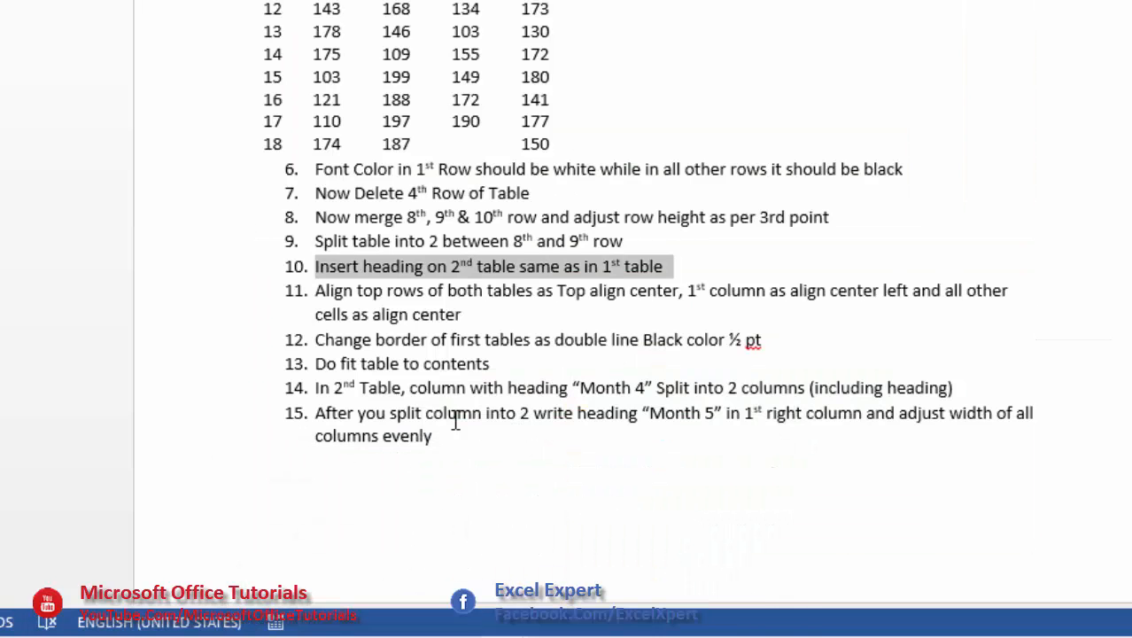
{"action": "left_click", "coordinate": [598, 290]}
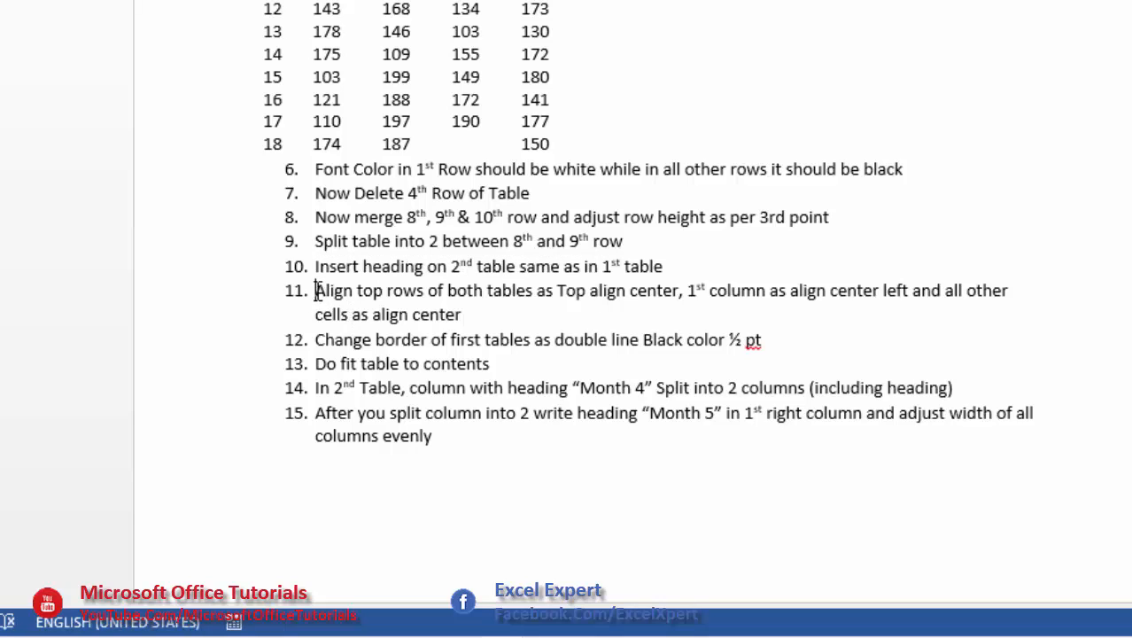
{"action": "left_click_drag", "start_coordinate": [317, 291], "coordinate": [656, 292]}
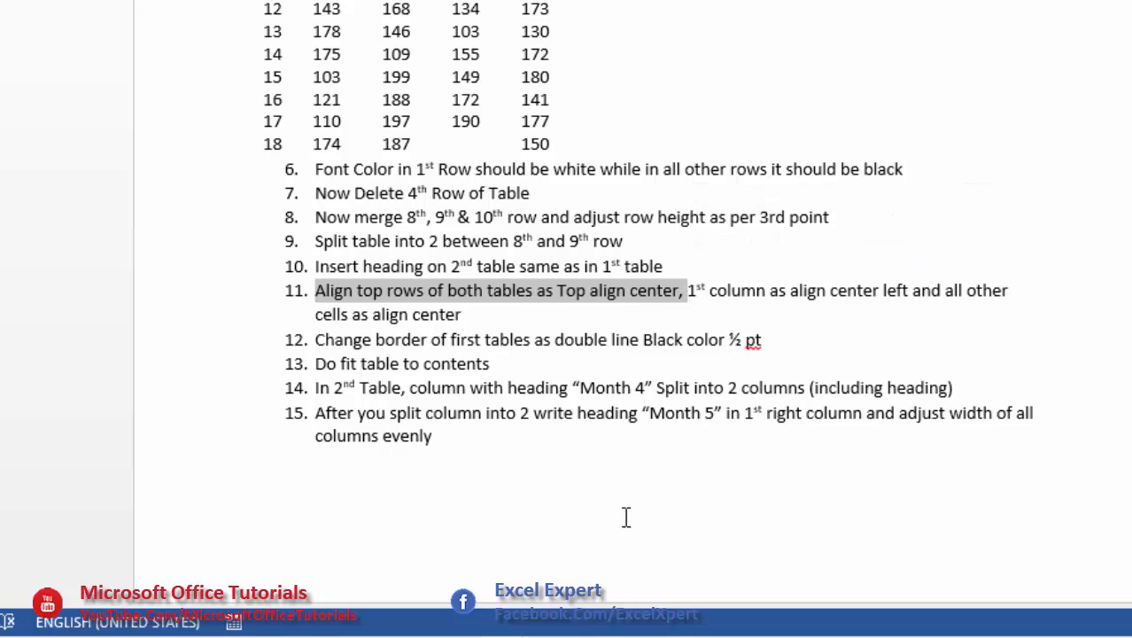
{"action": "mouse_move", "coordinate": [539, 627]}
{"action": "left_click", "coordinate": [594, 551]}
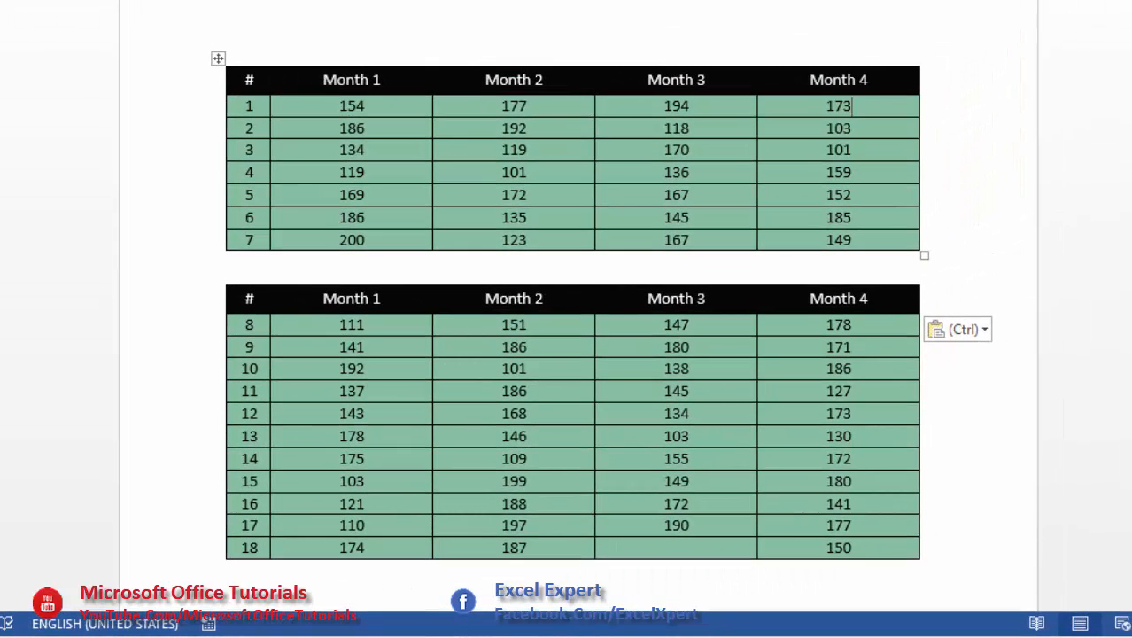
Step: Align the heading row of both tables as Align Top Center
{"action": "left_click_drag", "start_coordinate": [940, 14], "coordinate": [267, 13]}
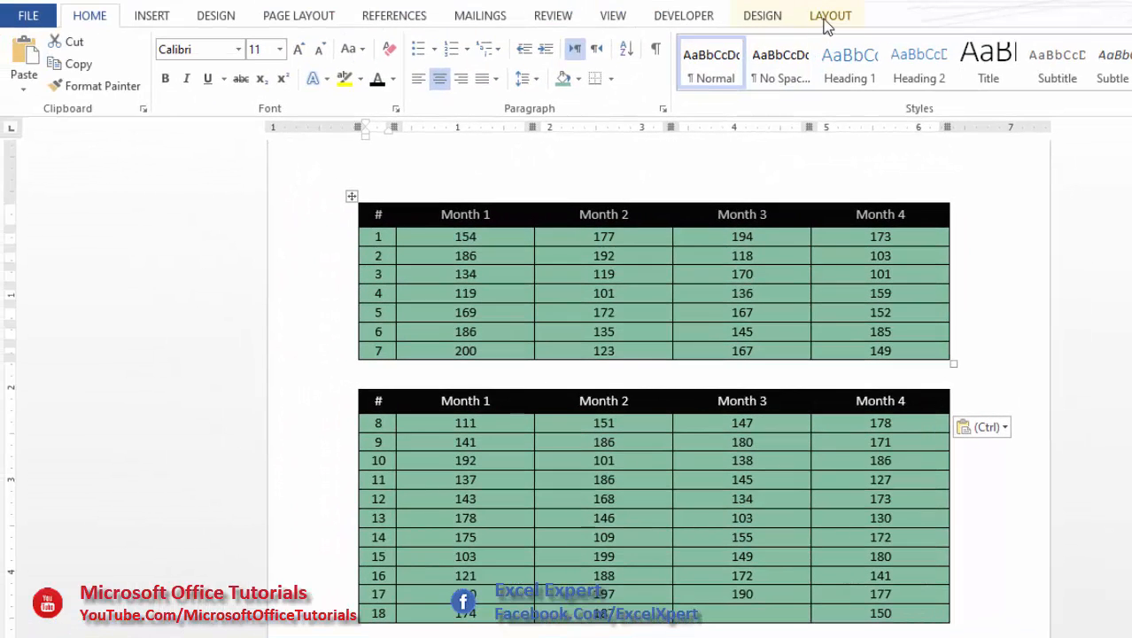
{"action": "left_click", "coordinate": [826, 25]}
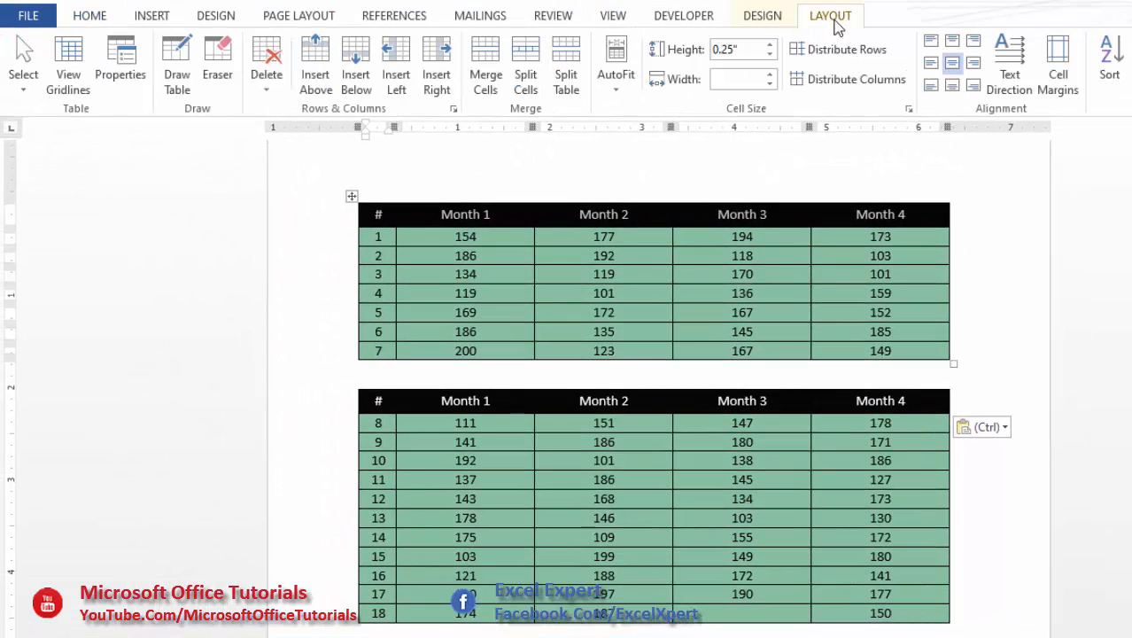
{"action": "left_click", "coordinate": [953, 42]}
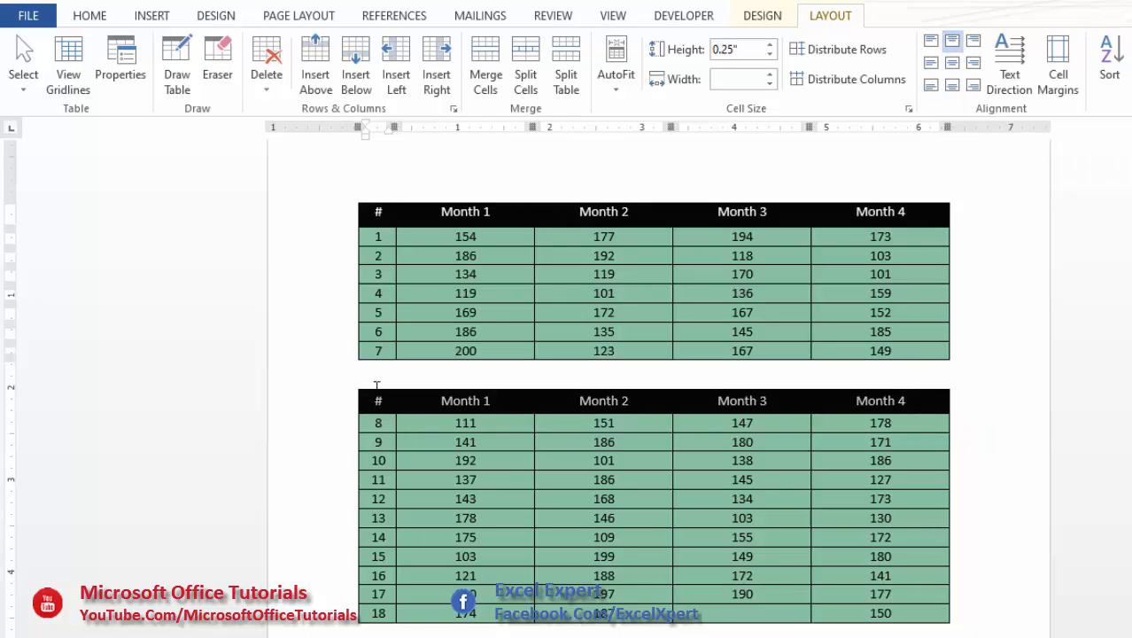
{"action": "left_click", "coordinate": [948, 48]}
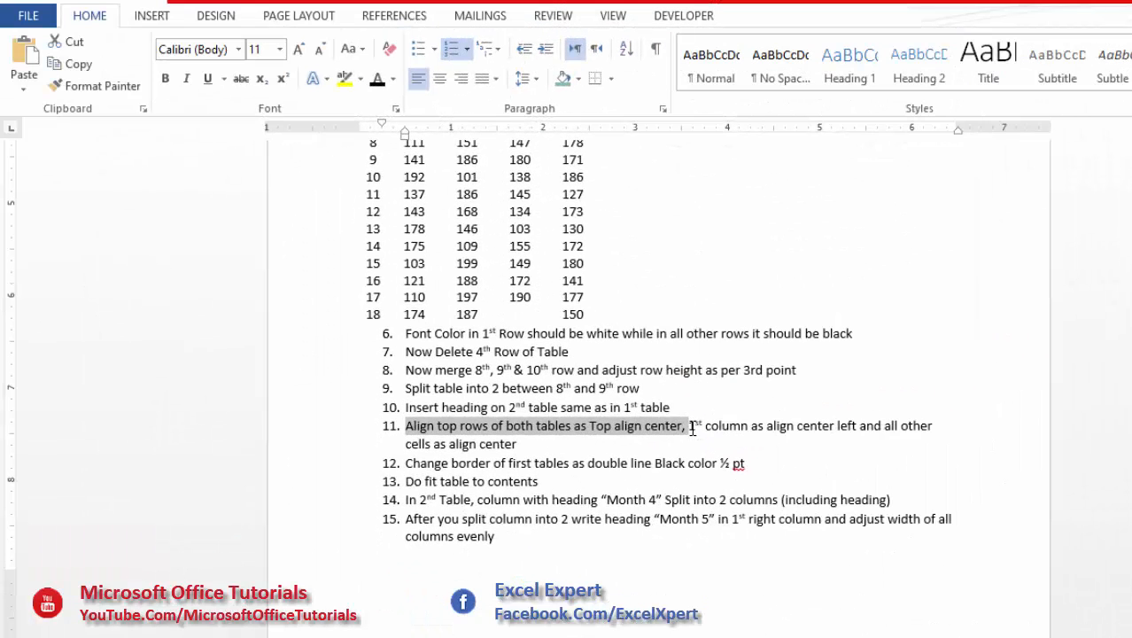
Step: Following the next part of the eleventh instruction, align the first-column numbers below the headings in both tables as Align Center Left
{"action": "left_click", "coordinate": [691, 427]}
{"action": "left_click_drag", "start_coordinate": [706, 429], "coordinate": [895, 427]}
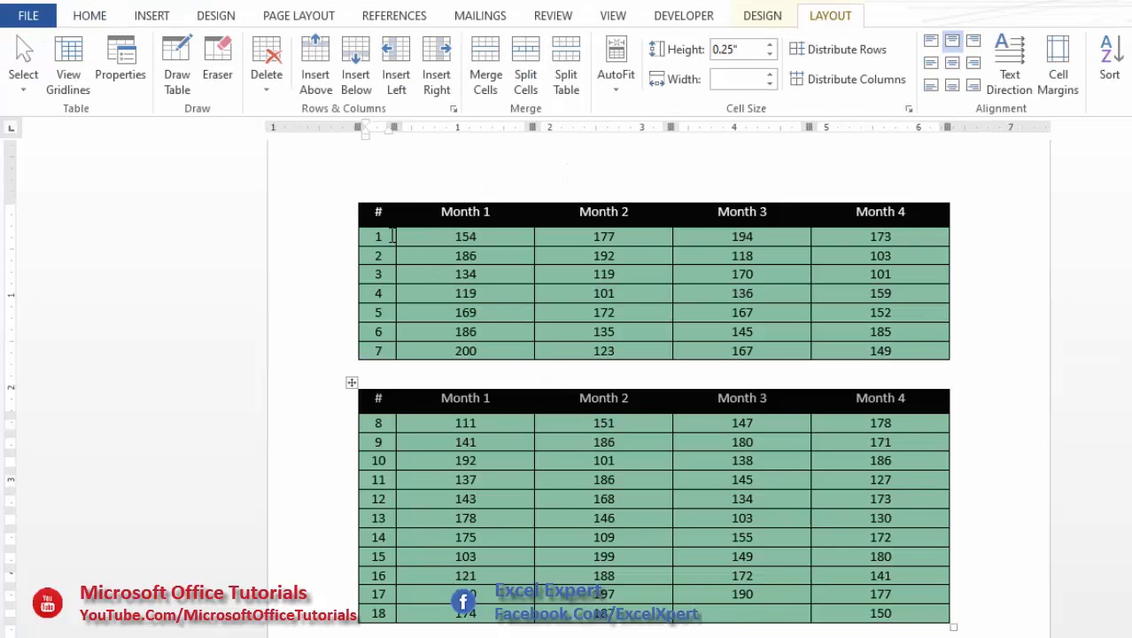
{"action": "left_click_drag", "start_coordinate": [392, 235], "coordinate": [381, 350]}
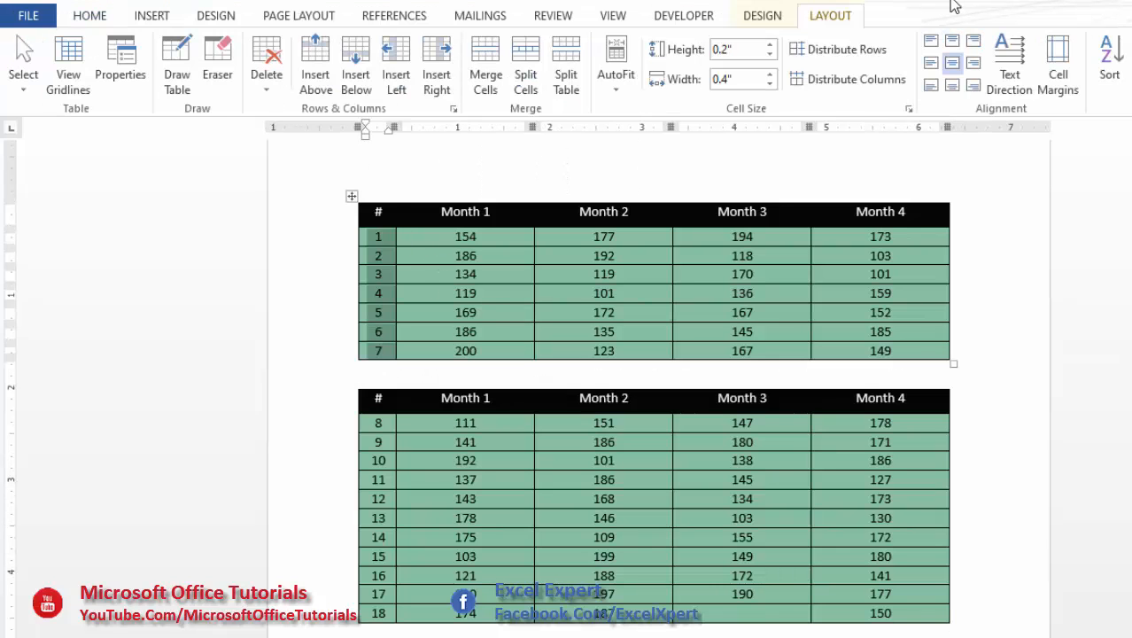
{"action": "left_click", "coordinate": [932, 64]}
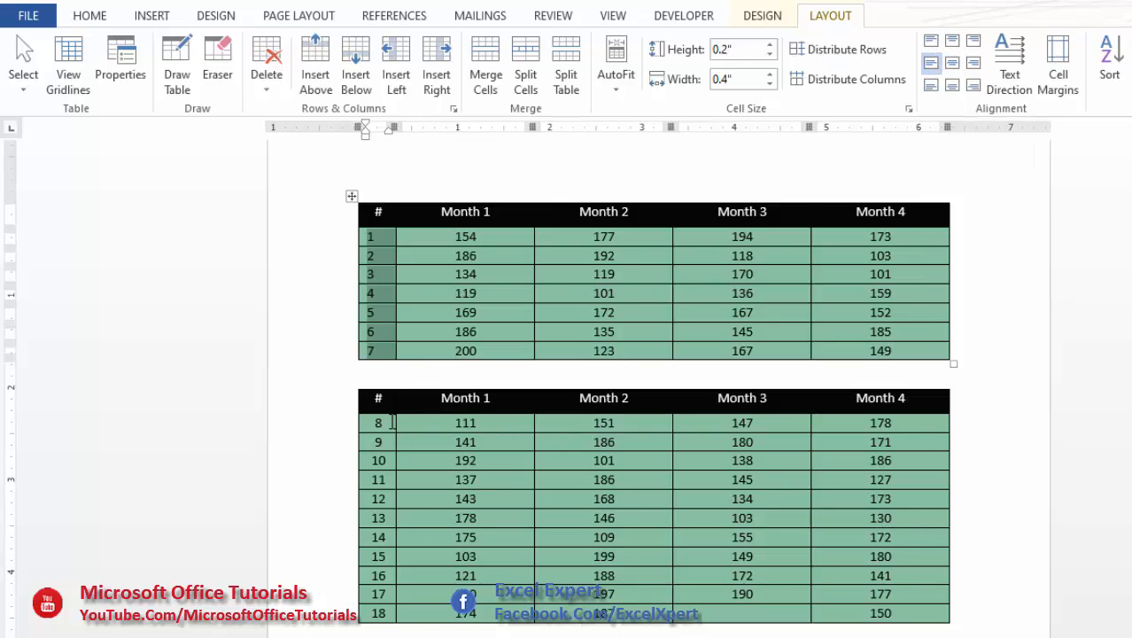
{"action": "left_click_drag", "start_coordinate": [393, 422], "coordinate": [383, 616]}
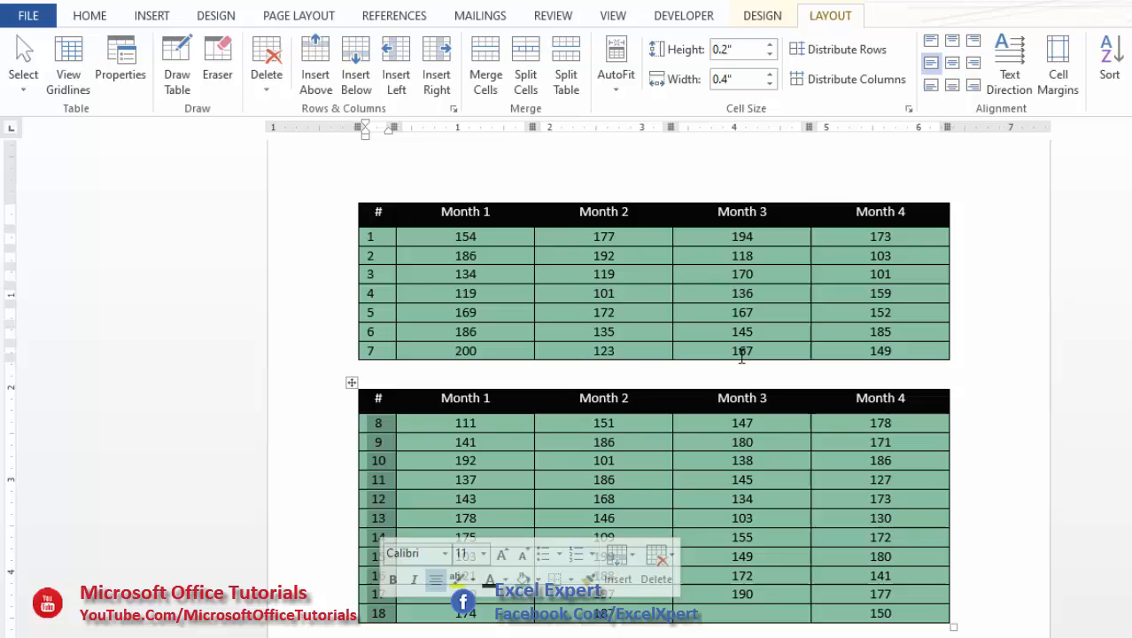
{"action": "left_click", "coordinate": [931, 70]}
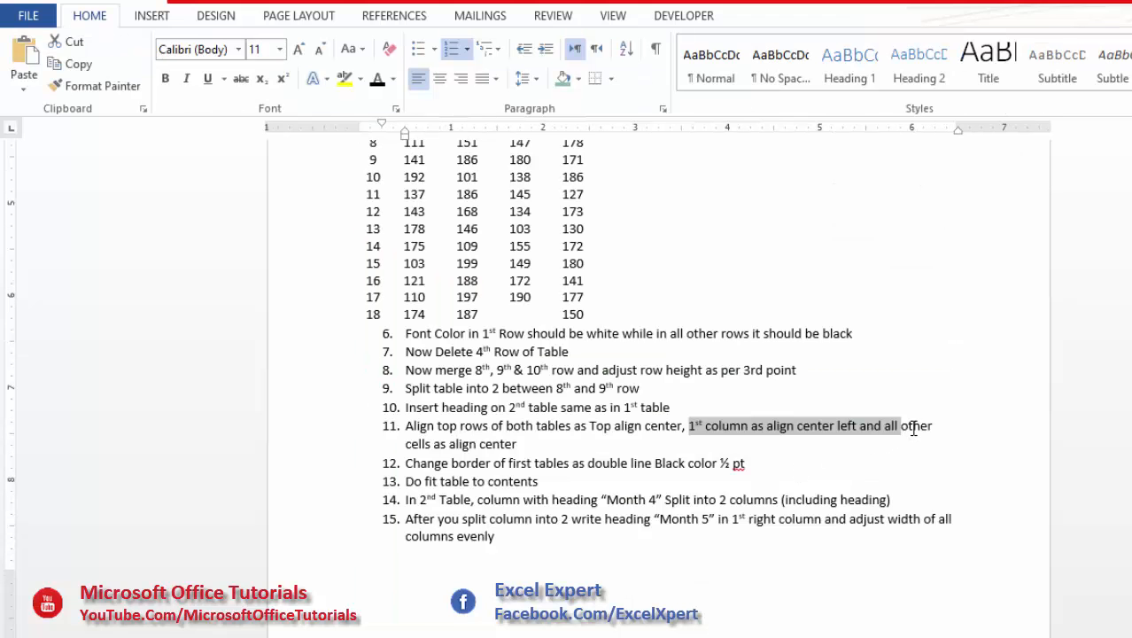
Step: Following the rest of the eleventh instruction, align all Month 1 to Month 4 data cells in both tables as Align Center
{"action": "left_click", "coordinate": [913, 429]}
{"action": "left_click_drag", "start_coordinate": [886, 426], "coordinate": [589, 452]}
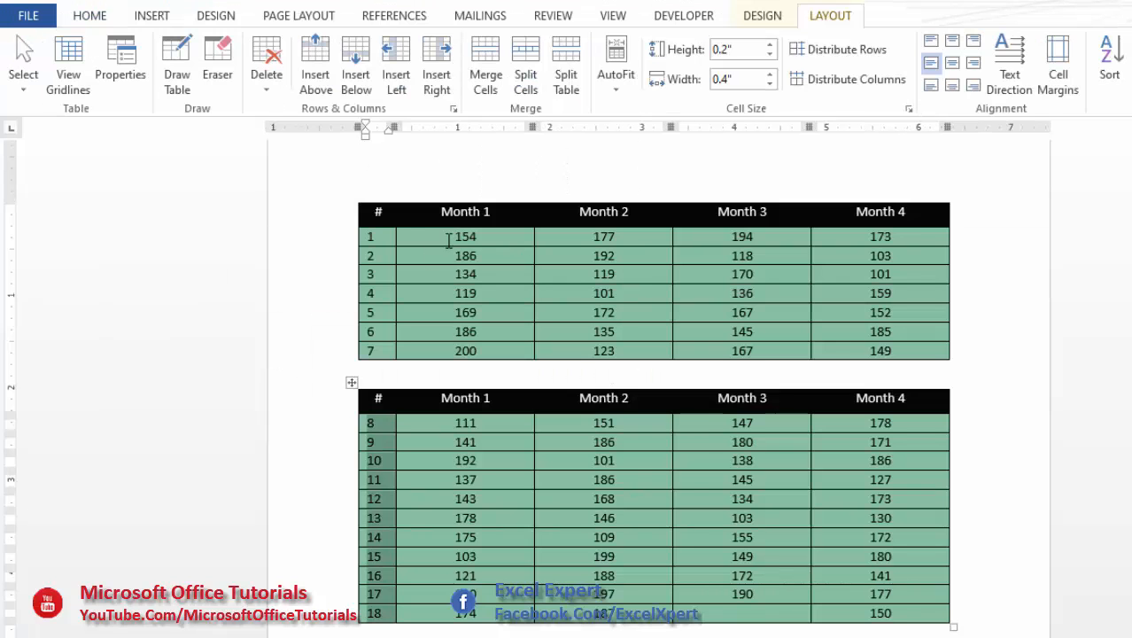
{"action": "left_click_drag", "start_coordinate": [449, 240], "coordinate": [915, 345]}
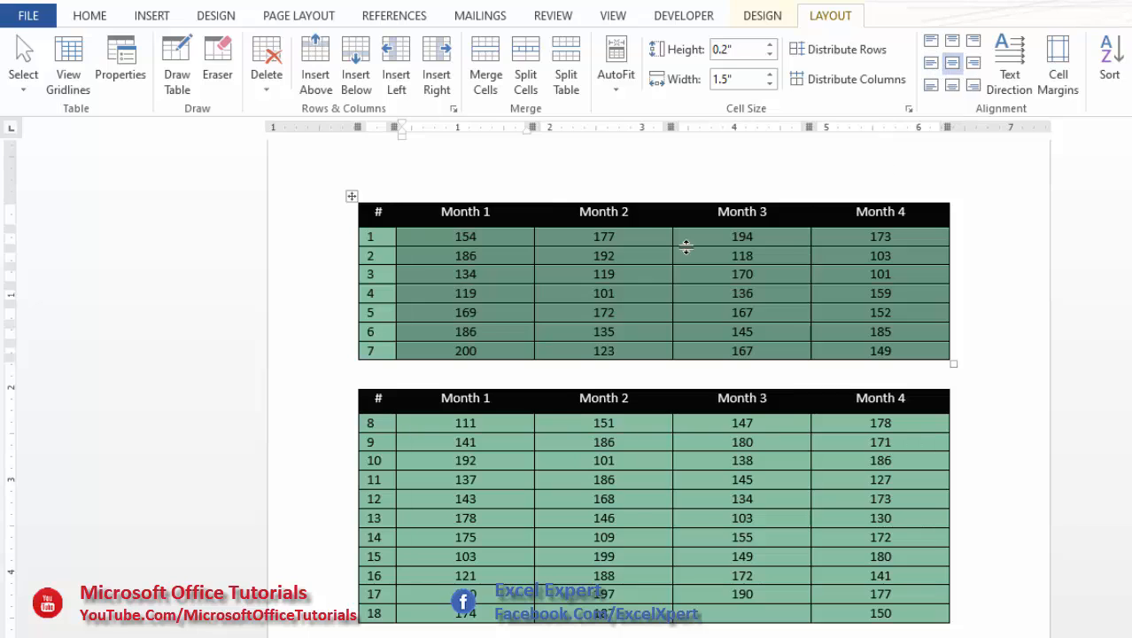
{"action": "left_click", "coordinate": [953, 66]}
{"action": "left_click_drag", "start_coordinate": [912, 613], "coordinate": [422, 434]}
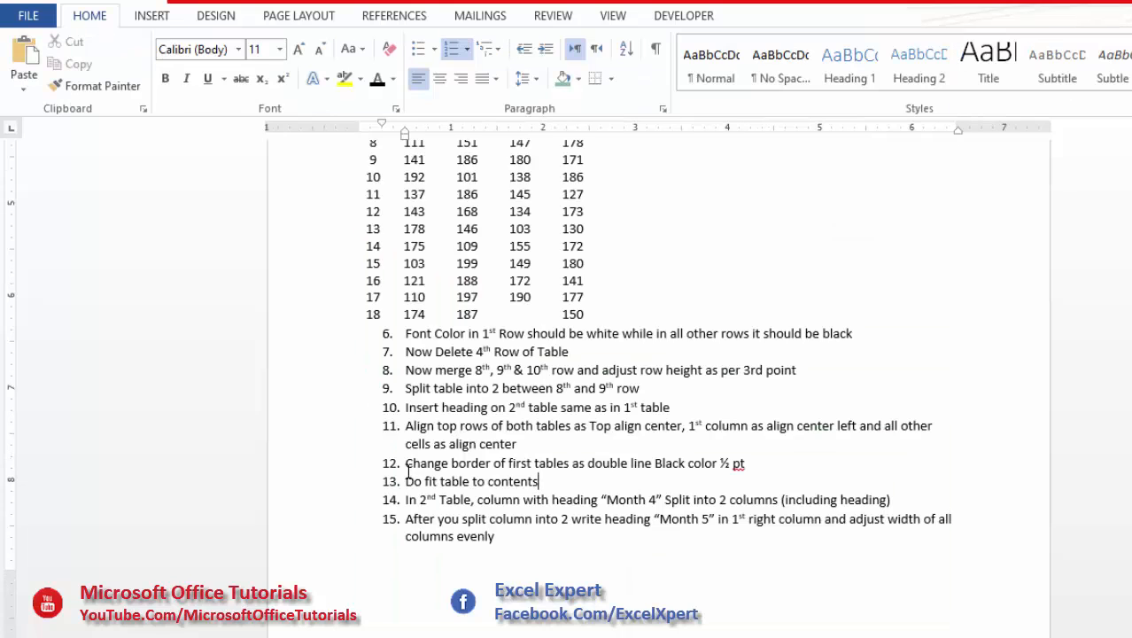
Step: Read the twelfth instruction, about the border, then select the whole first table and open its Borders and Shading settings
{"action": "left_click_drag", "start_coordinate": [407, 464], "coordinate": [480, 464]}
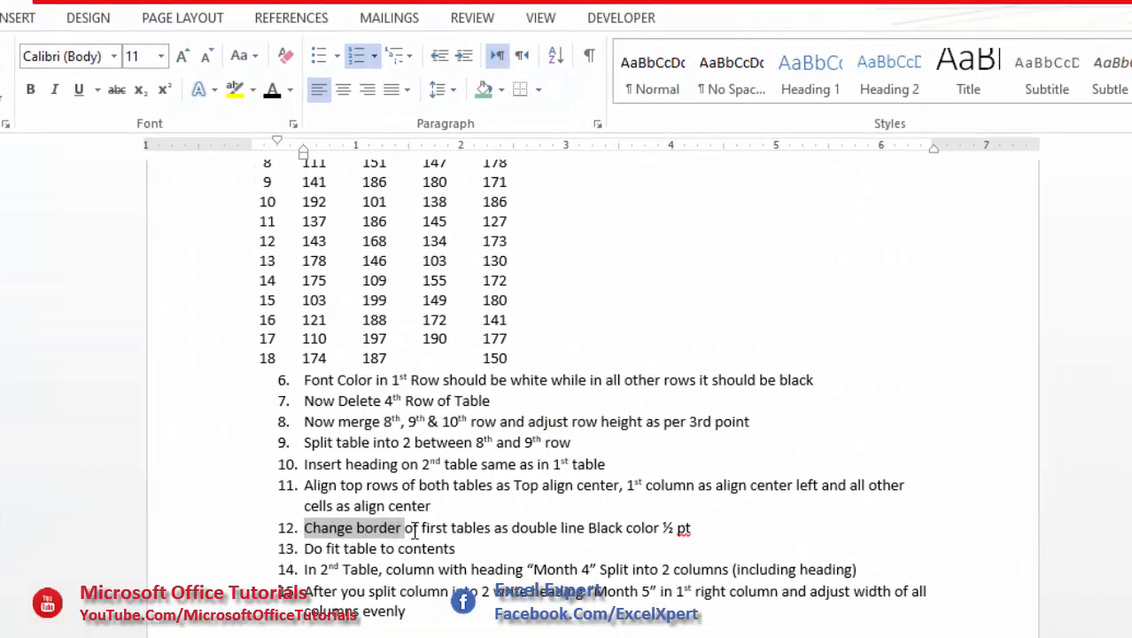
{"action": "left_click_drag", "start_coordinate": [413, 530], "coordinate": [487, 530]}
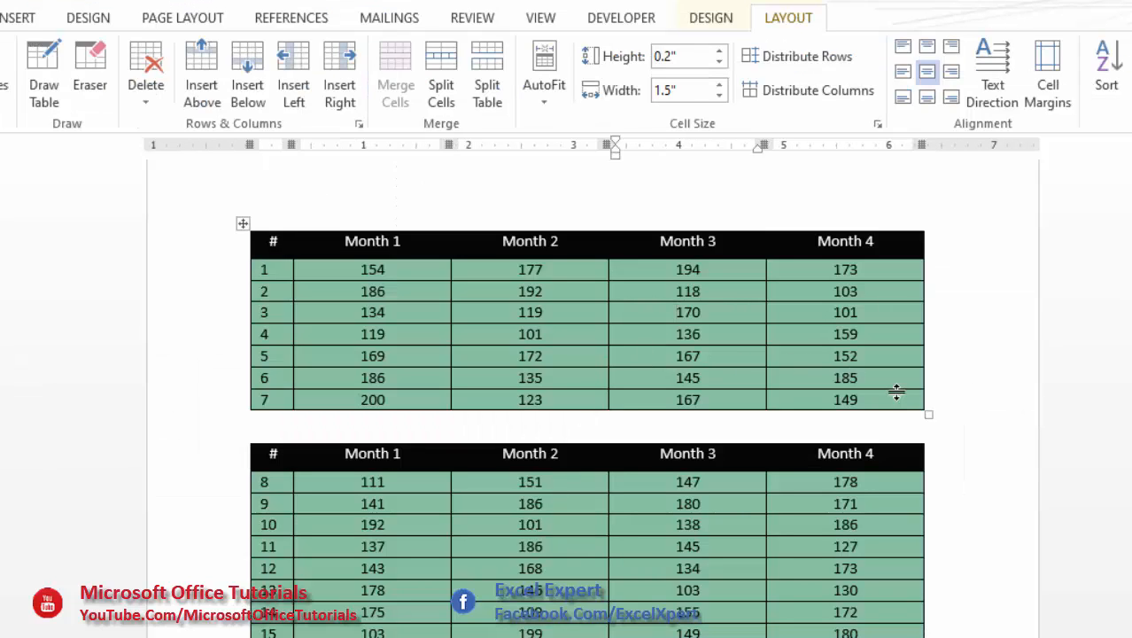
{"action": "left_click_drag", "start_coordinate": [893, 399], "coordinate": [210, 253]}
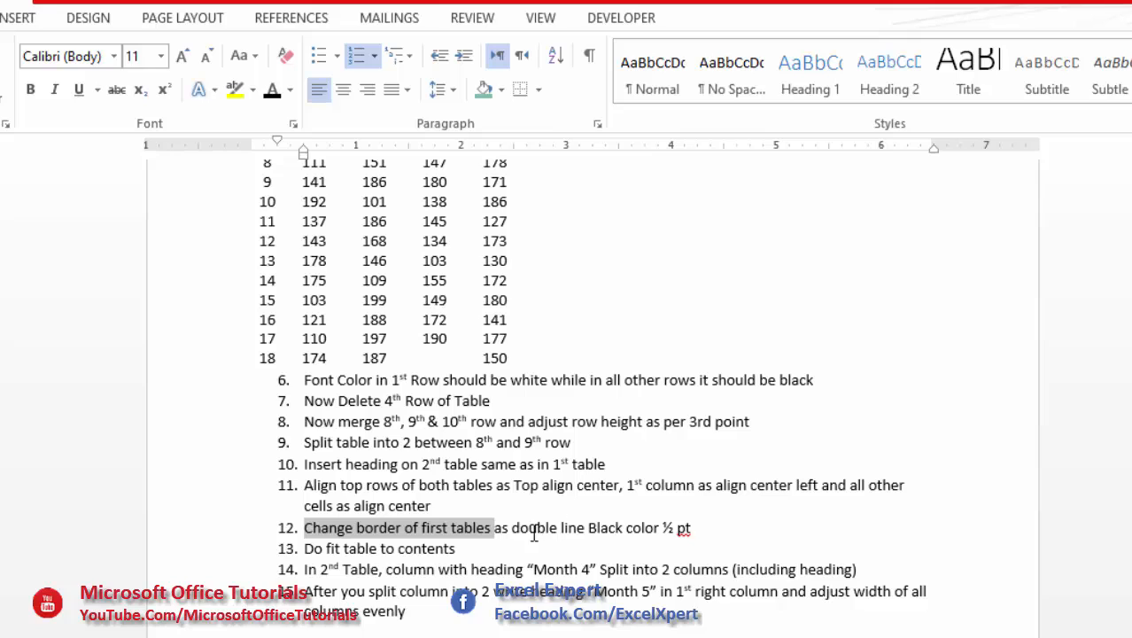
{"action": "left_click_drag", "start_coordinate": [514, 528], "coordinate": [688, 528]}
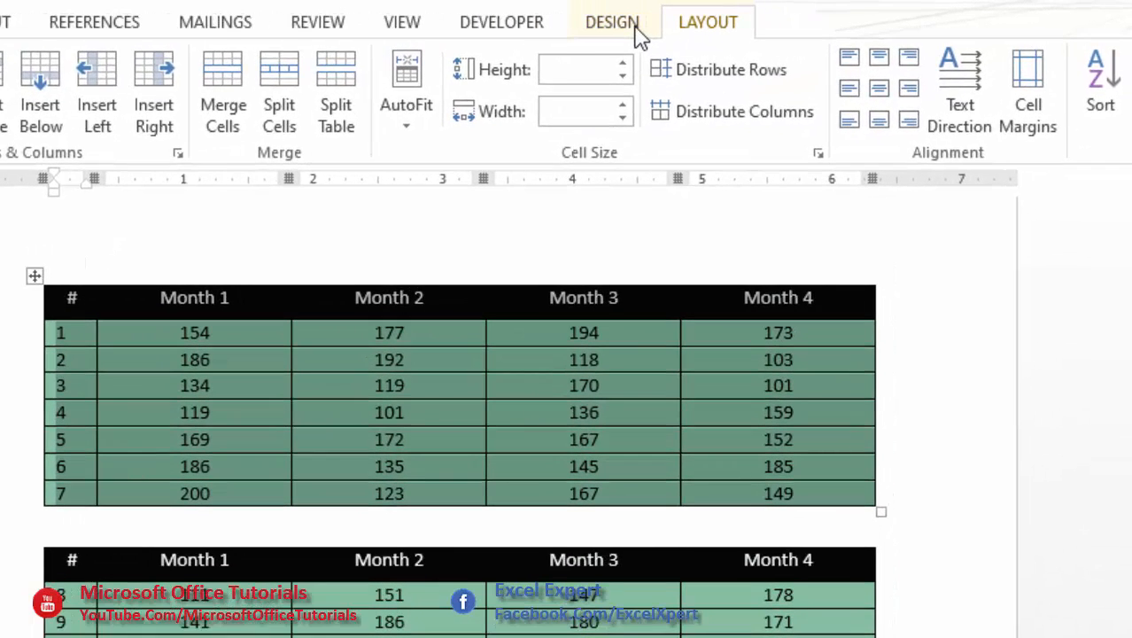
{"action": "left_click", "coordinate": [635, 29]}
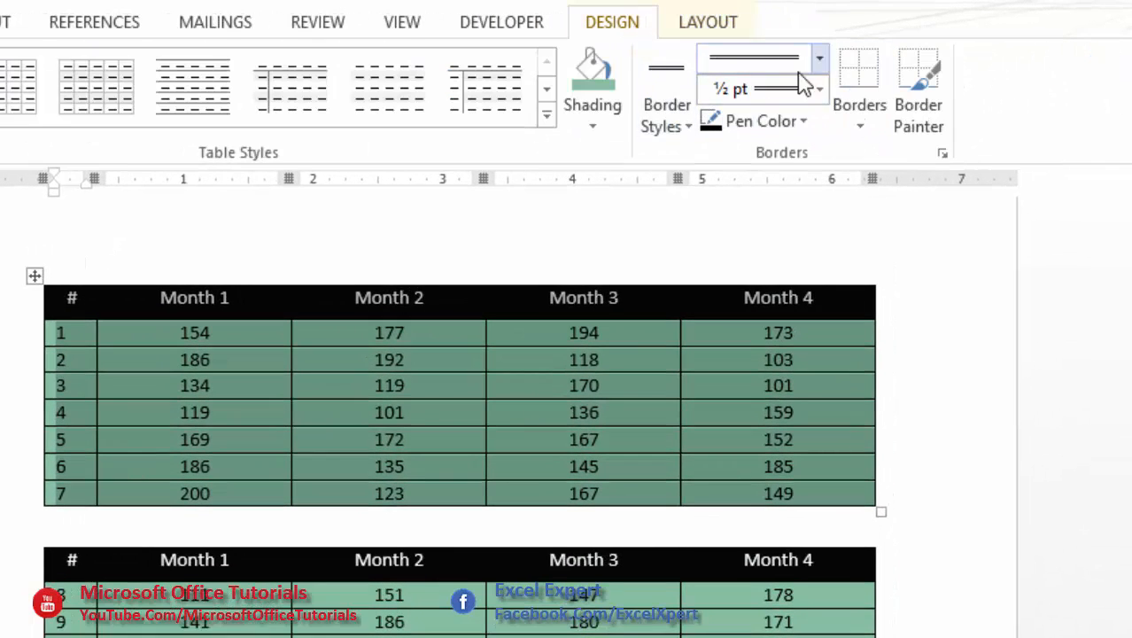
{"action": "left_click", "coordinate": [863, 133]}
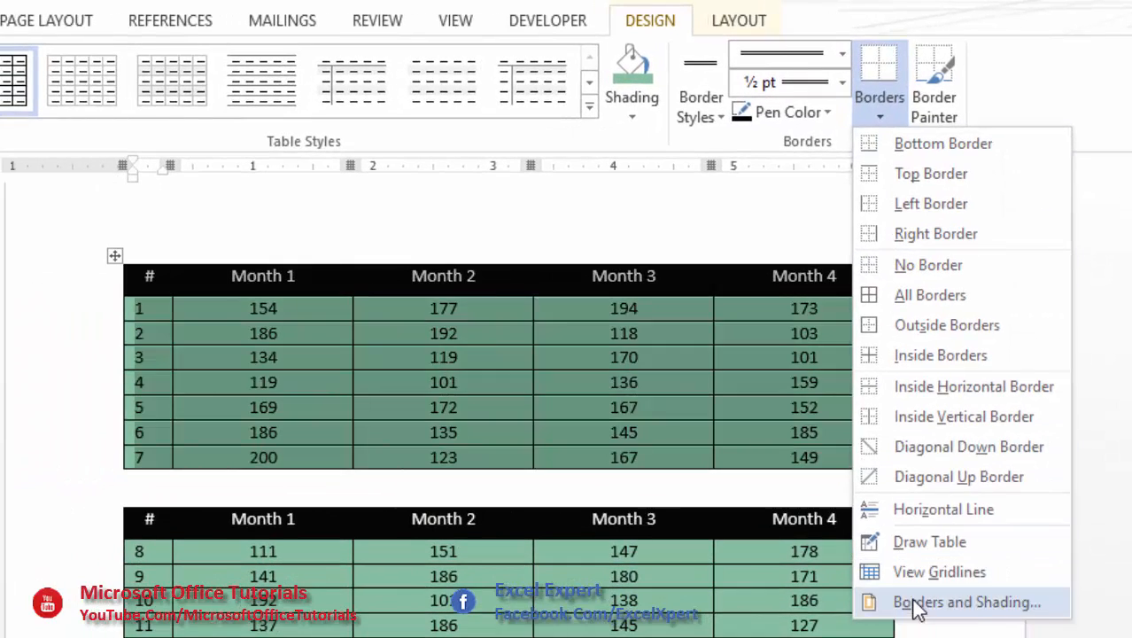
{"action": "left_click", "coordinate": [903, 631]}
{"action": "left_click_drag", "start_coordinate": [781, 152], "coordinate": [777, 203]}
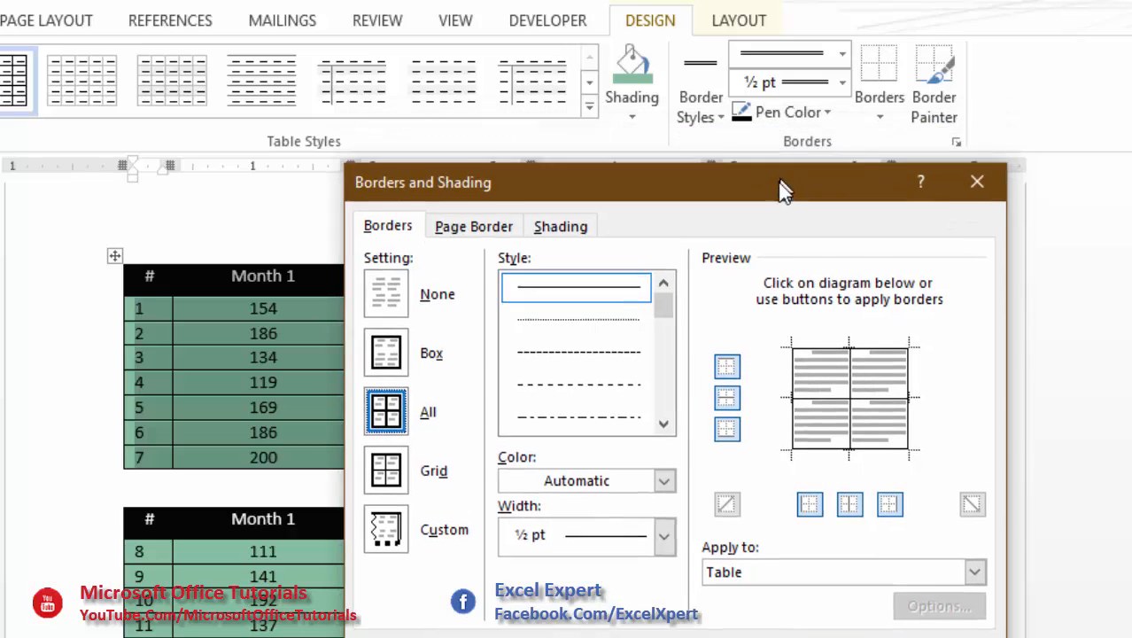
Step: Set the first table's borders to a double-line style, black colour and ½ pt width
{"action": "left_click", "coordinate": [661, 429]}
{"action": "left_click", "coordinate": [662, 428]}
{"action": "left_click", "coordinate": [662, 429]}
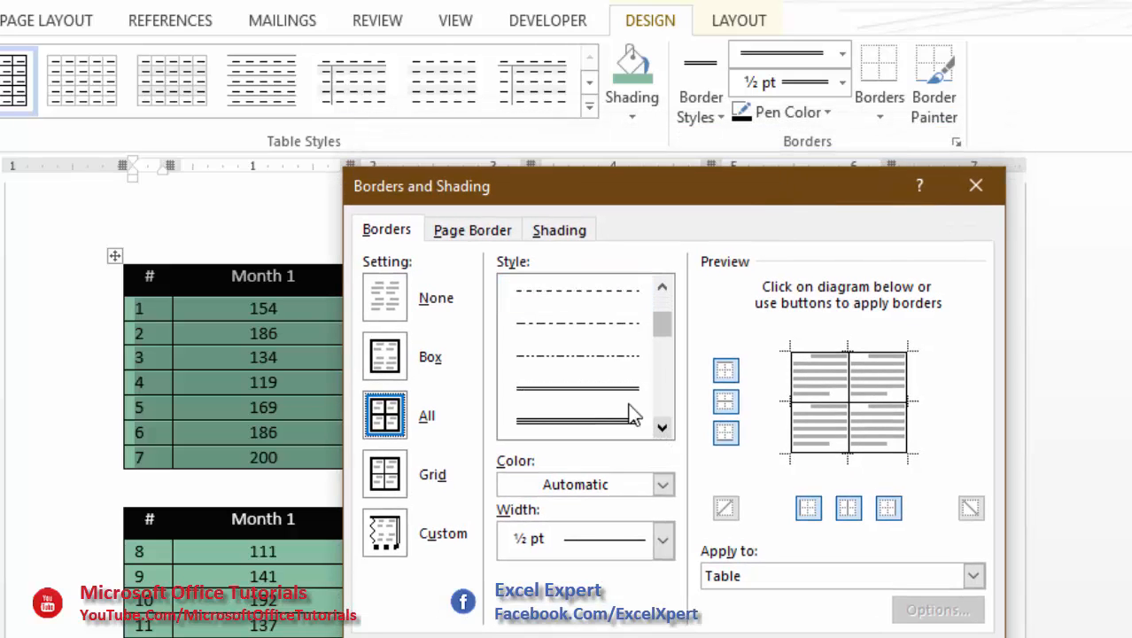
{"action": "left_click", "coordinate": [627, 397]}
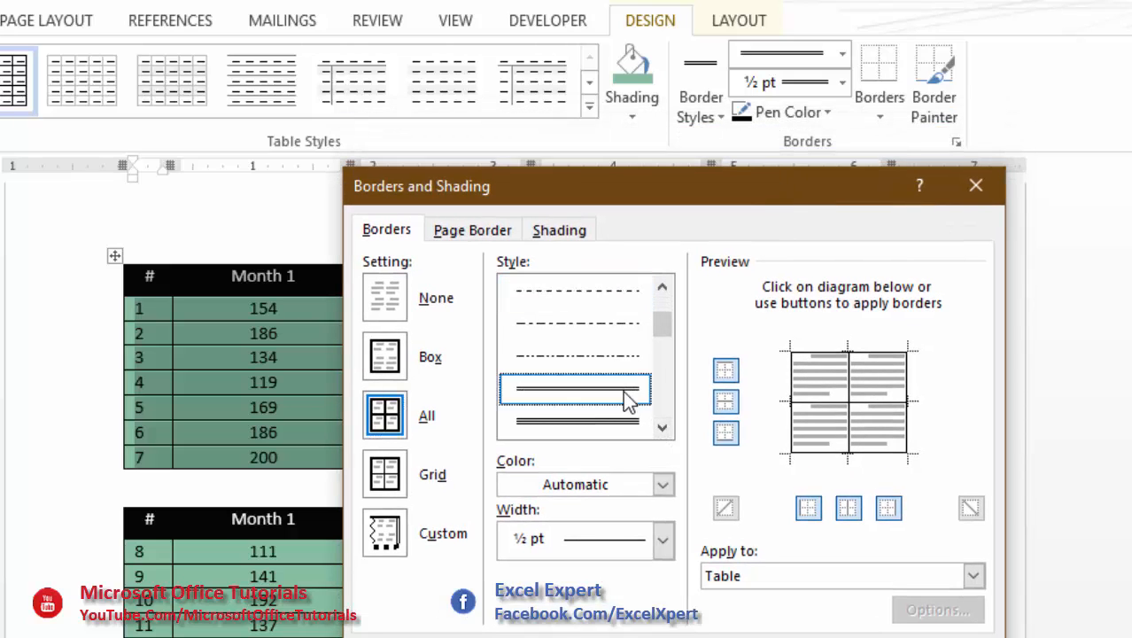
{"action": "left_click", "coordinate": [663, 484]}
{"action": "left_click", "coordinate": [529, 568]}
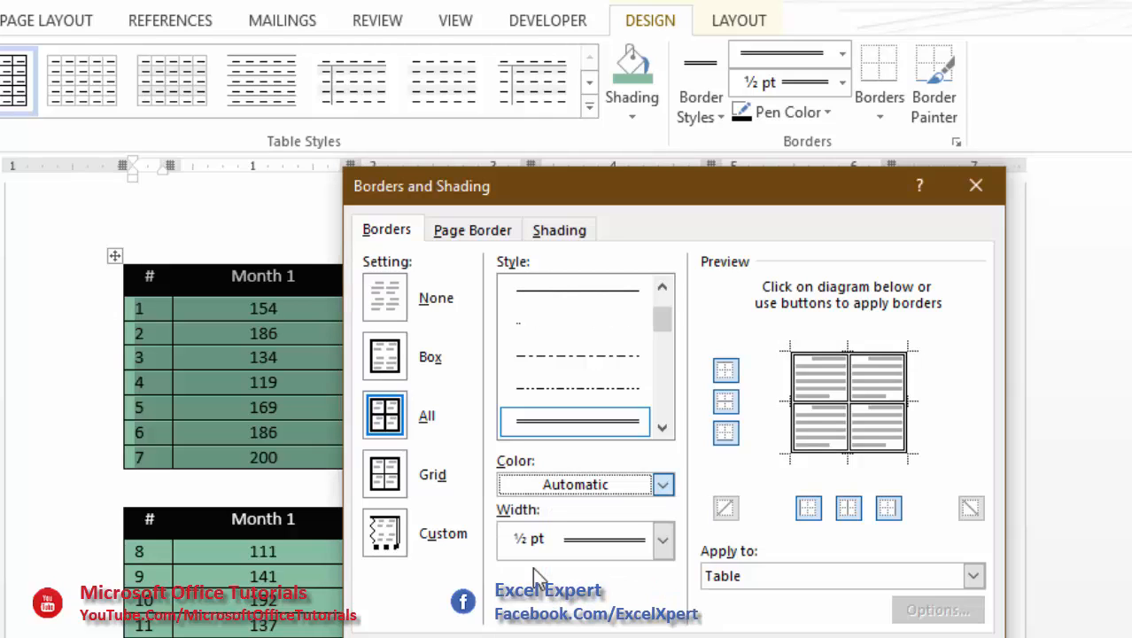
{"action": "left_click", "coordinate": [663, 540]}
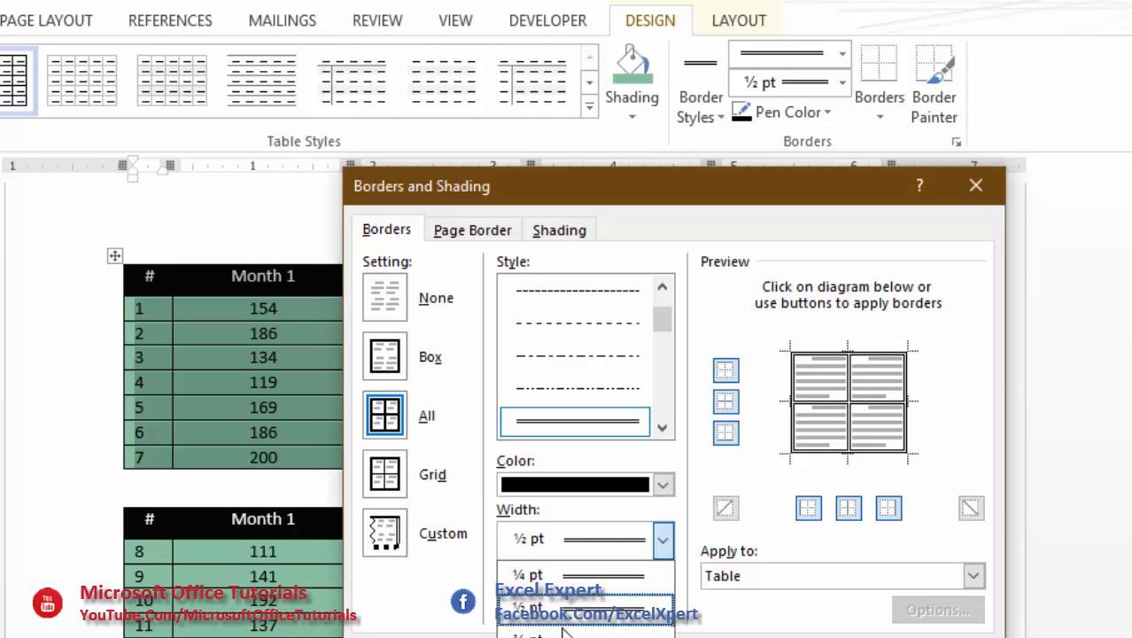
{"action": "left_click", "coordinate": [597, 620]}
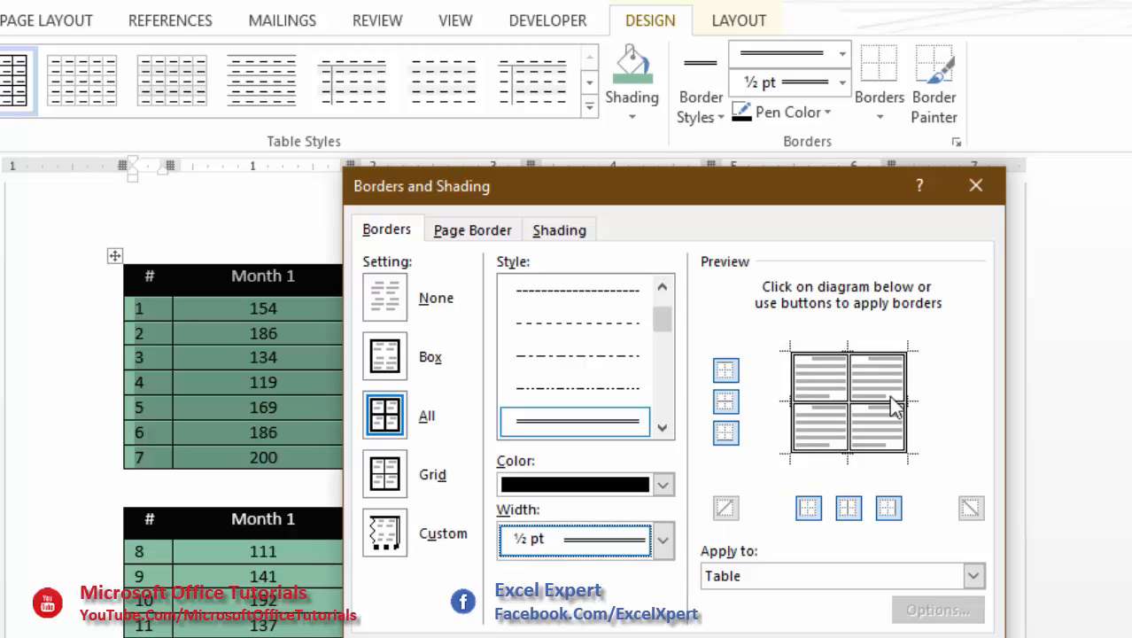
Step: Switch the top border off and back on in the preview, then apply the border settings to the first table
{"action": "left_click", "coordinate": [725, 371]}
{"action": "left_click", "coordinate": [725, 370]}
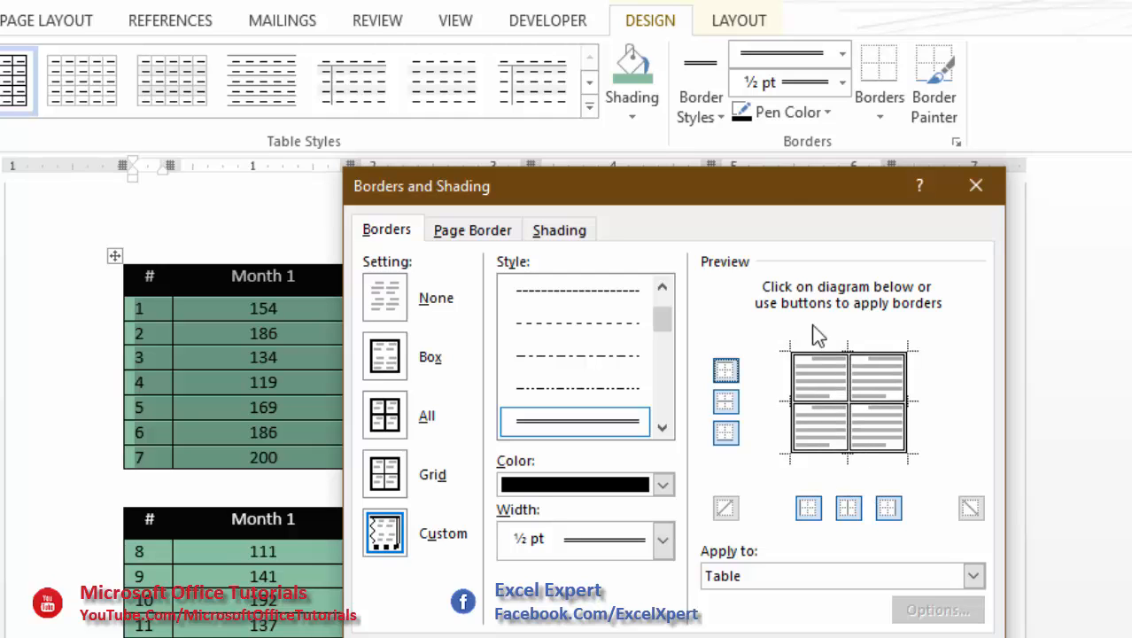
{"action": "mouse_move", "coordinate": [788, 204]}
{"action": "left_mouse_down"}
{"action": "mouse_move", "coordinate": [1004, 133]}
{"action": "mouse_move", "coordinate": [889, 153]}
{"action": "mouse_move", "coordinate": [687, 146]}
{"action": "left_mouse_up"}
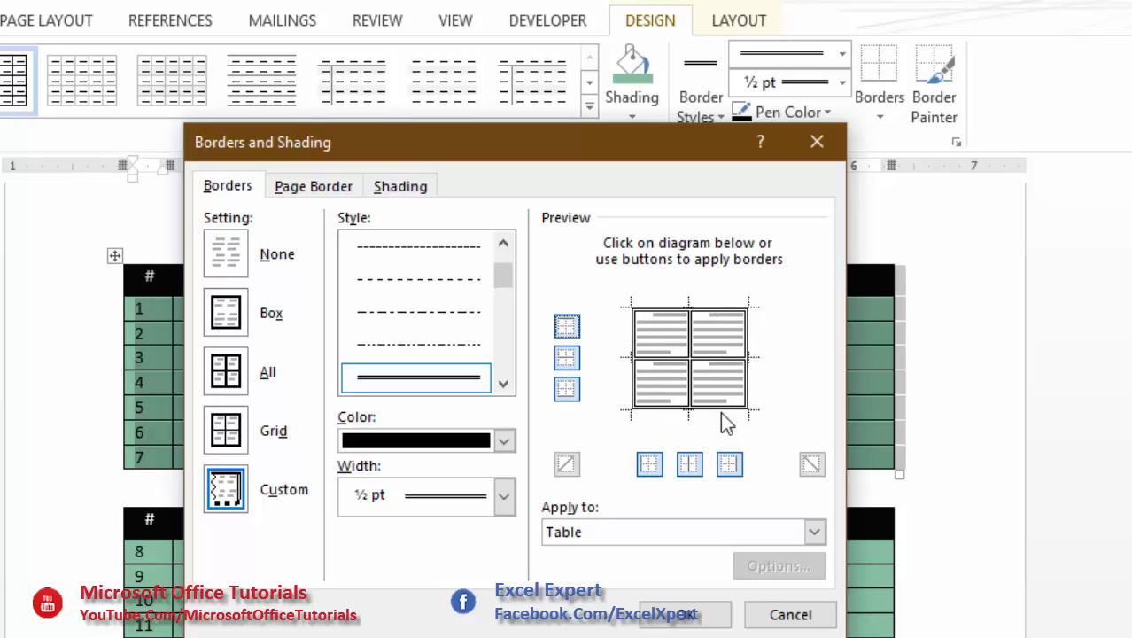
{"action": "left_click", "coordinate": [684, 614]}
{"action": "left_click", "coordinate": [665, 441]}
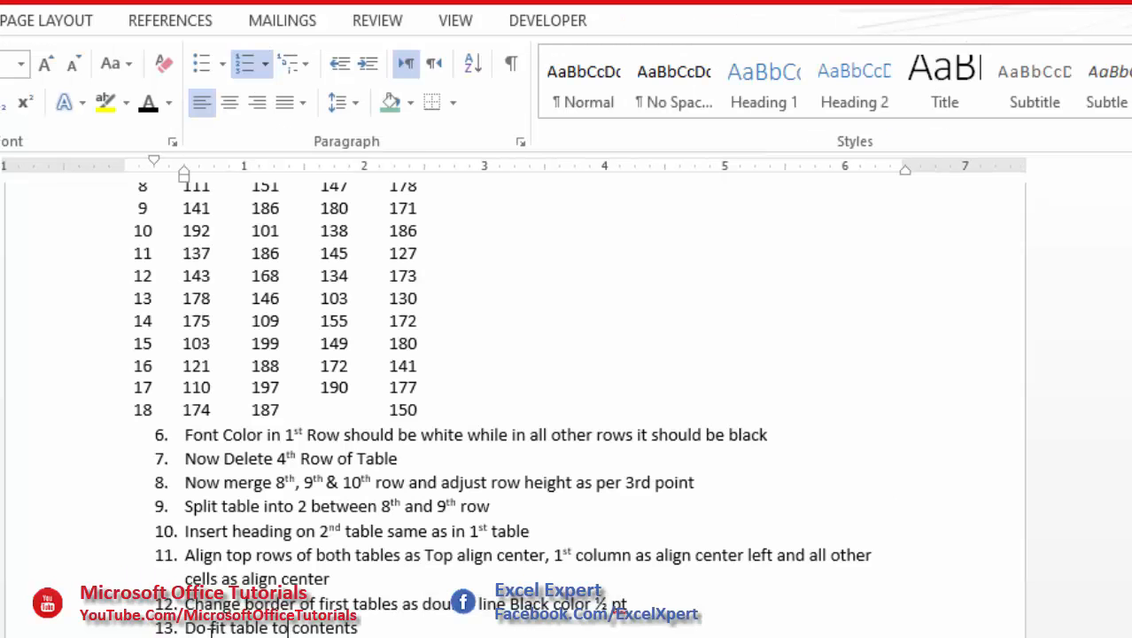
Step: Read the thirteenth instruction, about fitting the table to contents, and apply AutoFit to Contents to the whole first table
{"action": "left_click_drag", "start_coordinate": [188, 628], "coordinate": [326, 629]}
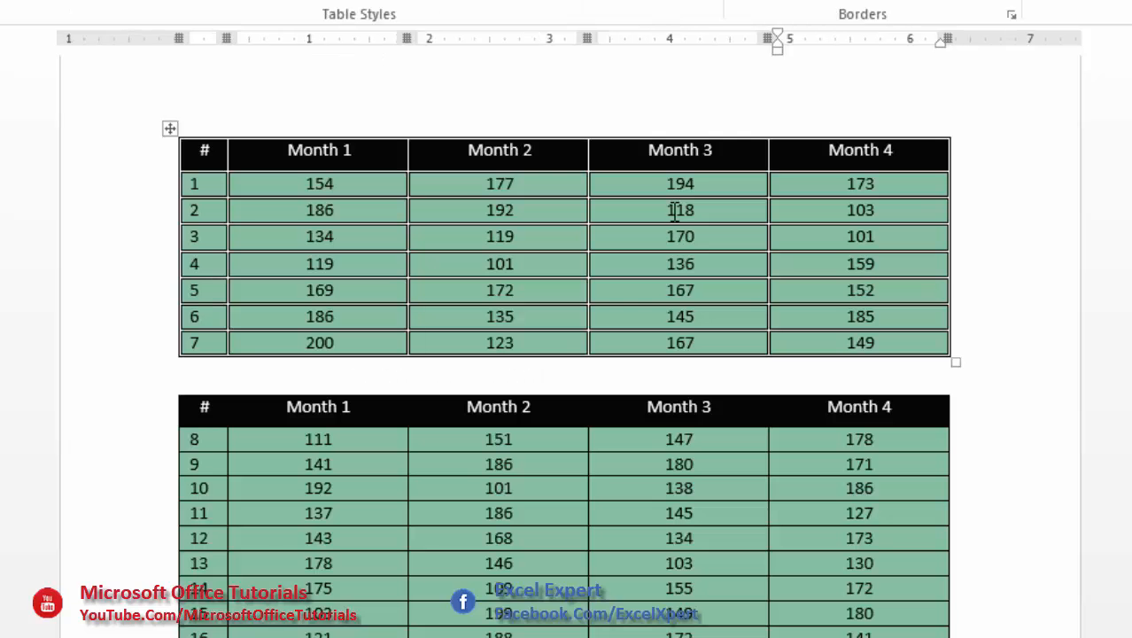
{"action": "left_click", "coordinate": [172, 130]}
{"action": "right_click", "coordinate": [173, 128]}
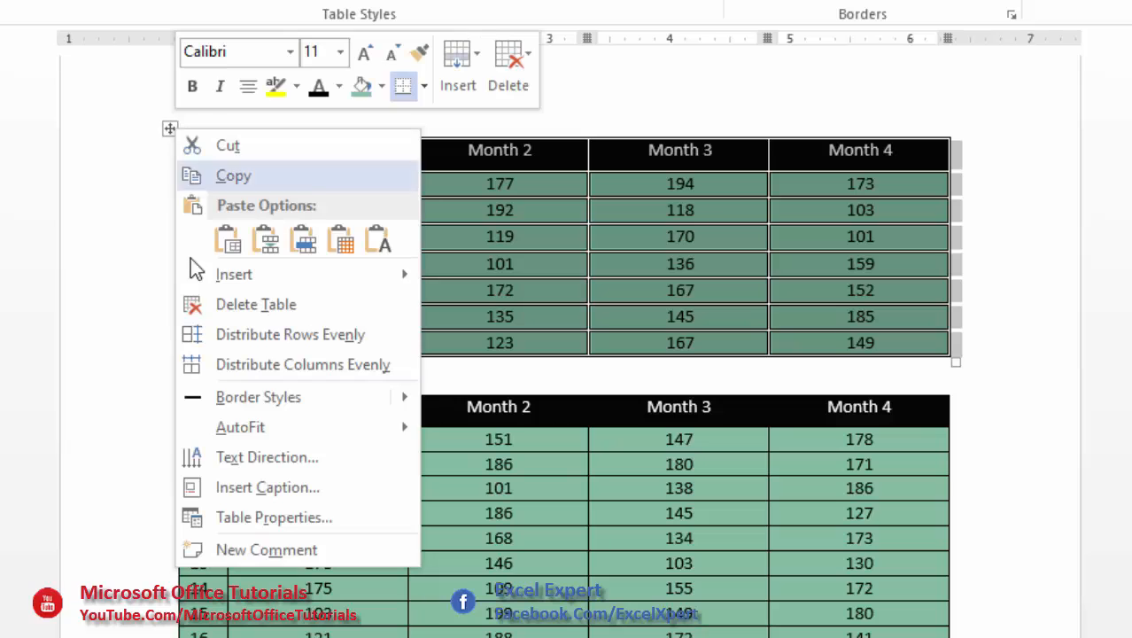
{"action": "mouse_move", "coordinate": [265, 434]}
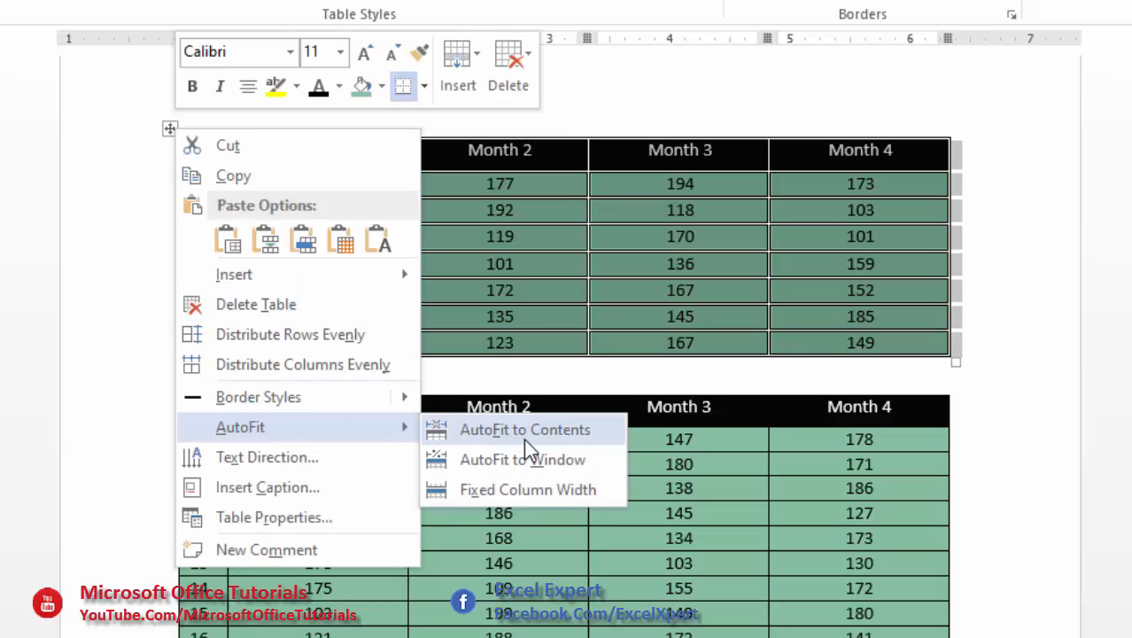
{"action": "left_click", "coordinate": [583, 434]}
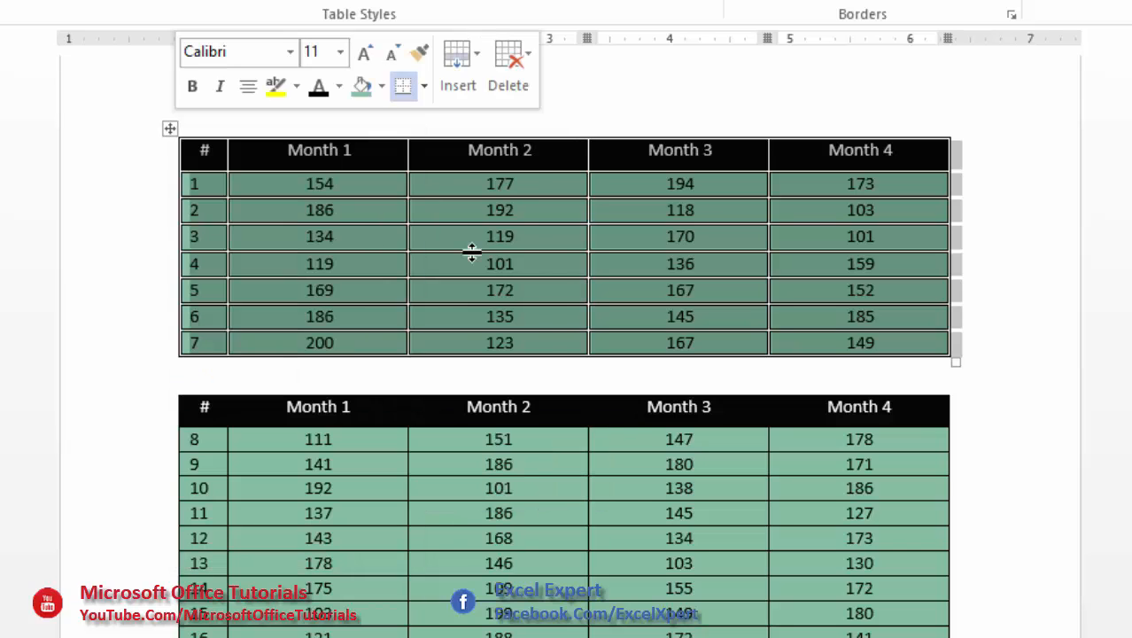
{"action": "left_click_drag", "start_coordinate": [196, 156], "coordinate": [513, 346]}
{"action": "key", "text": "Right"}
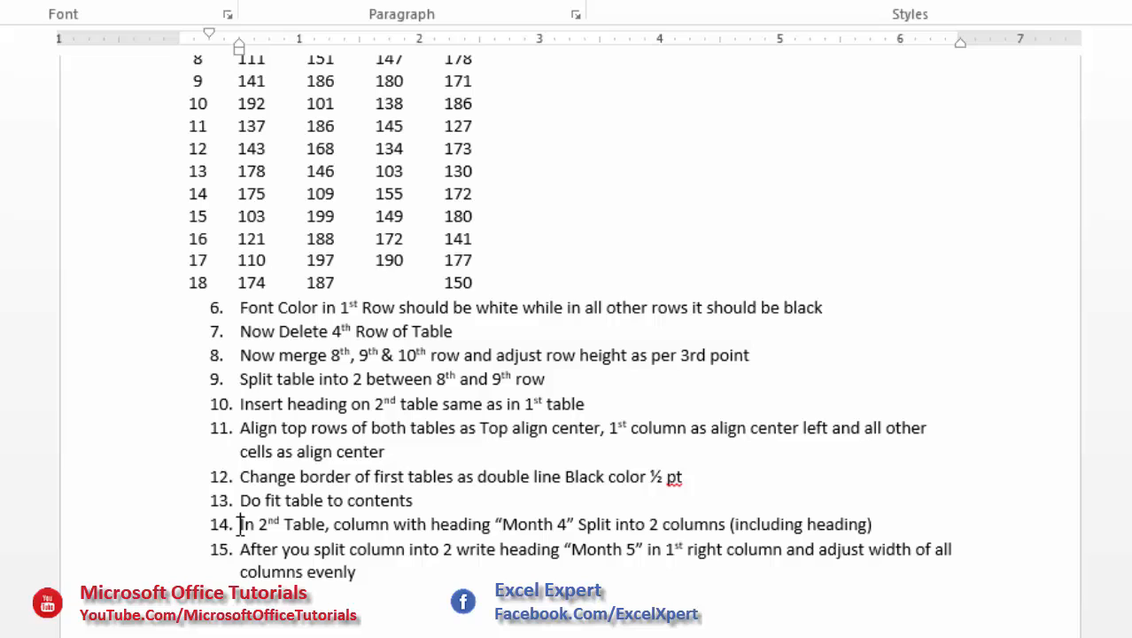
Step: Read the fourteenth instruction, about splitting the Month 4 column, and look over the columns of the second table
{"action": "left_click_drag", "start_coordinate": [240, 523], "coordinate": [324, 524]}
{"action": "left_click", "coordinate": [261, 534]}
{"action": "left_click_drag", "start_coordinate": [249, 529], "coordinate": [325, 528]}
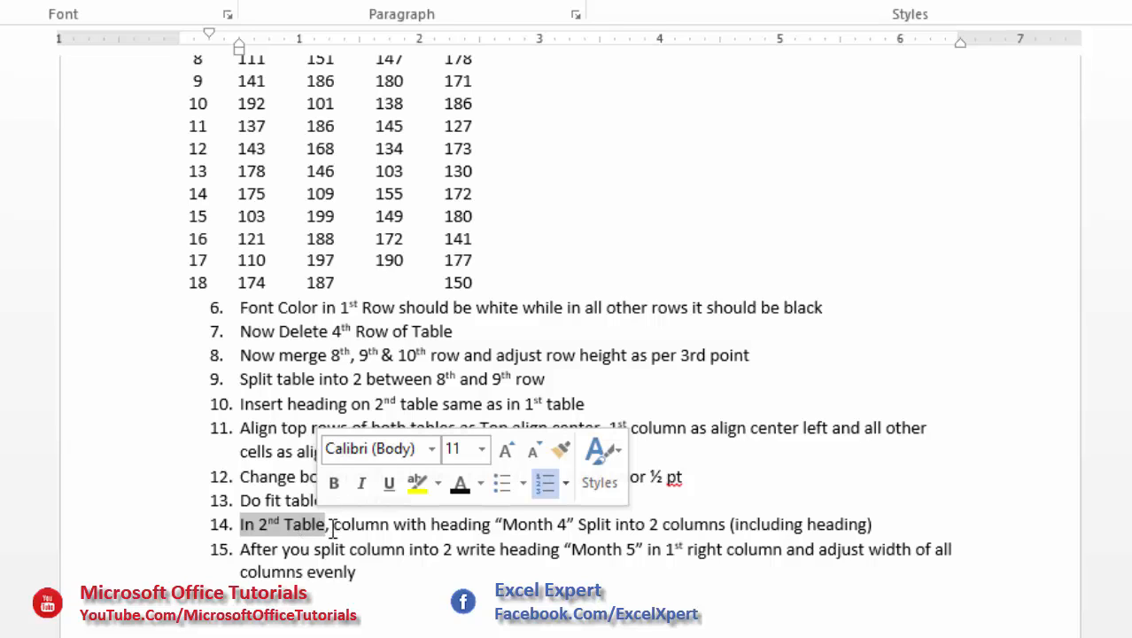
{"action": "left_click_drag", "start_coordinate": [334, 524], "coordinate": [833, 525]}
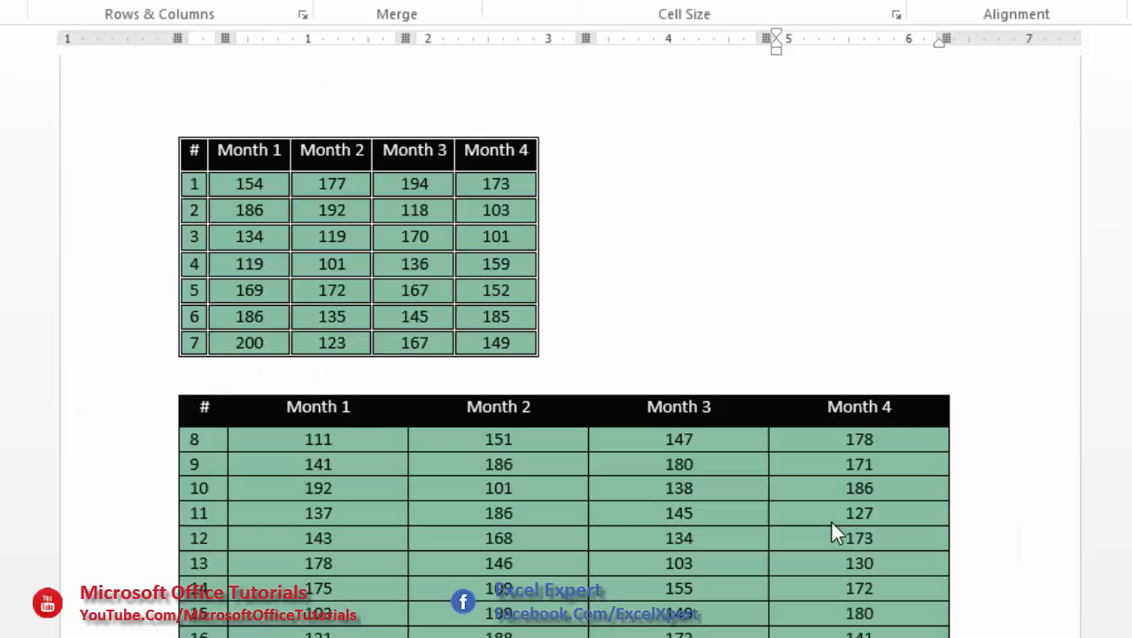
{"action": "left_click_drag", "start_coordinate": [830, 519], "coordinate": [768, 470]}
{"action": "left_click", "coordinate": [426, 431]}
{"action": "left_click_drag", "start_coordinate": [425, 431], "coordinate": [634, 432]}
{"action": "left_click", "coordinate": [611, 482]}
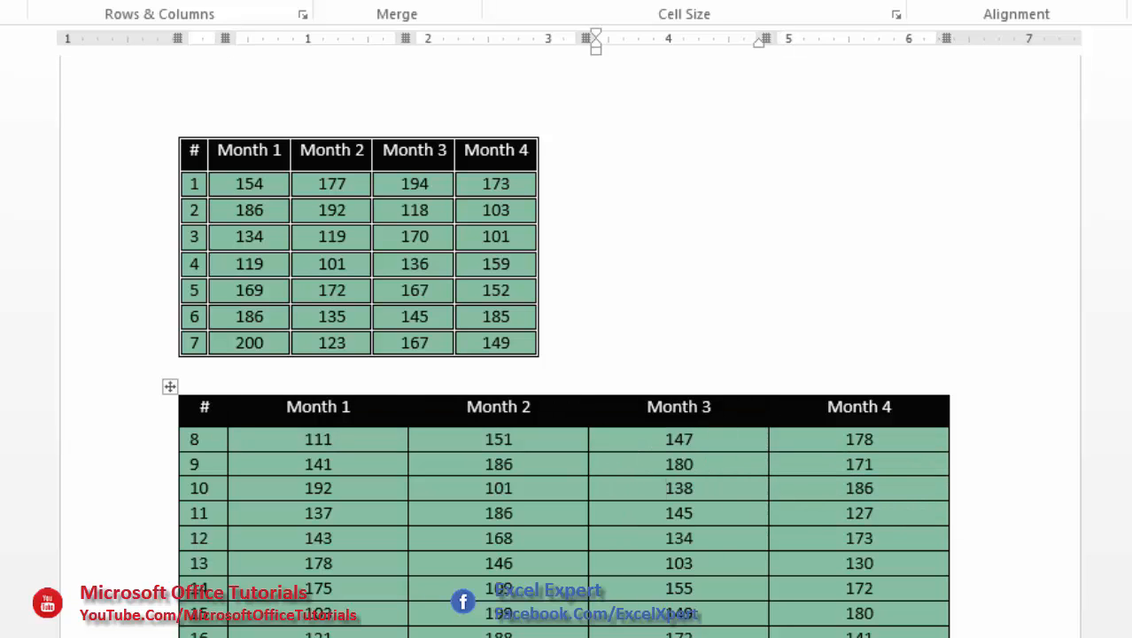
Step: Split the second table's Month 4 column, including its heading, into 2 columns without merging the cells before the split
{"action": "left_click_drag", "start_coordinate": [827, 407], "coordinate": [890, 637]}
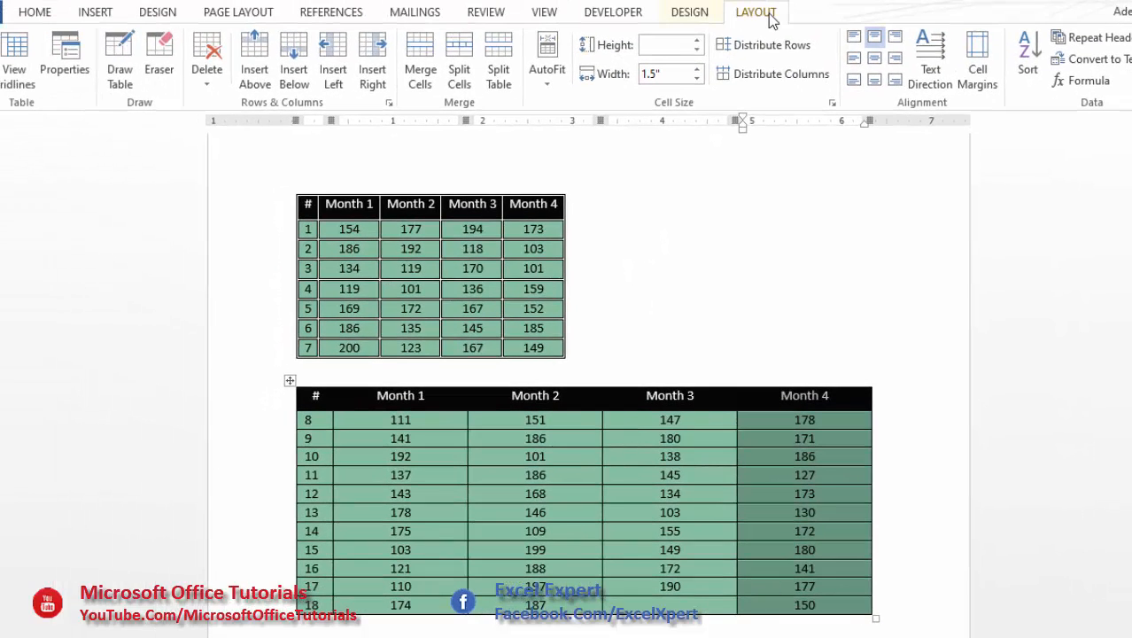
{"action": "left_click", "coordinate": [461, 58]}
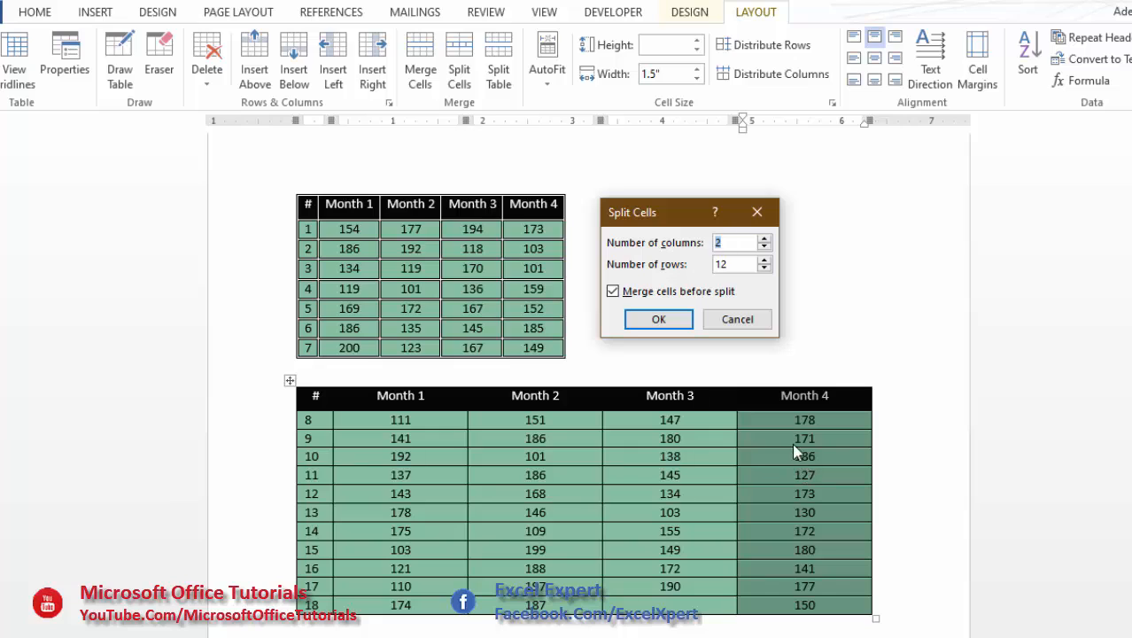
{"action": "left_click", "coordinate": [615, 292]}
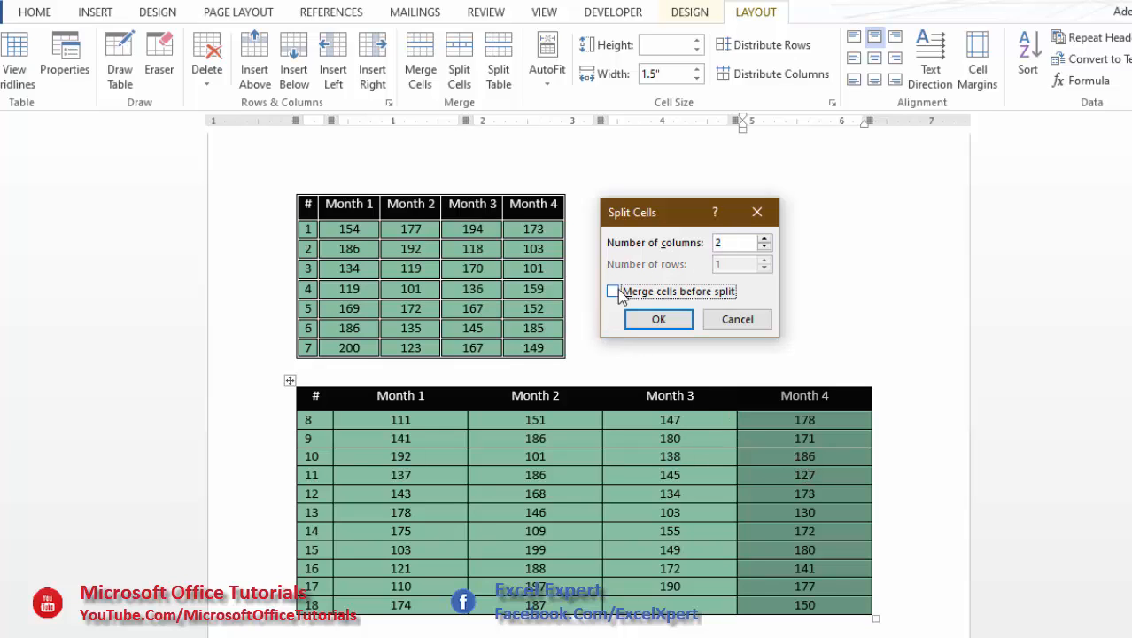
{"action": "left_click", "coordinate": [734, 245]}
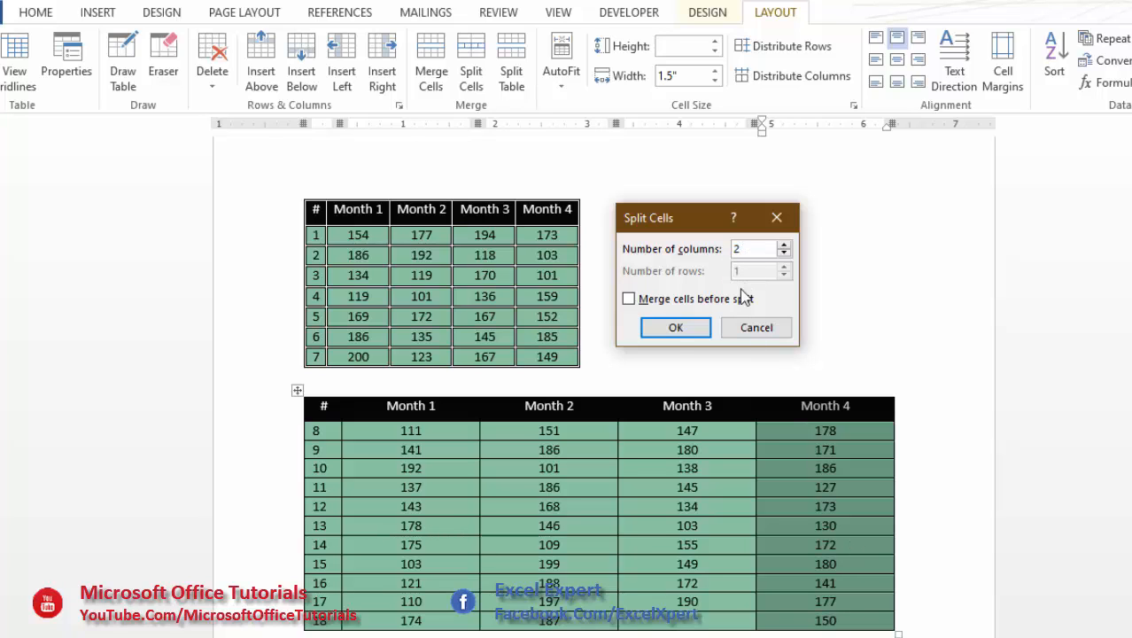
{"action": "left_click", "coordinate": [684, 332]}
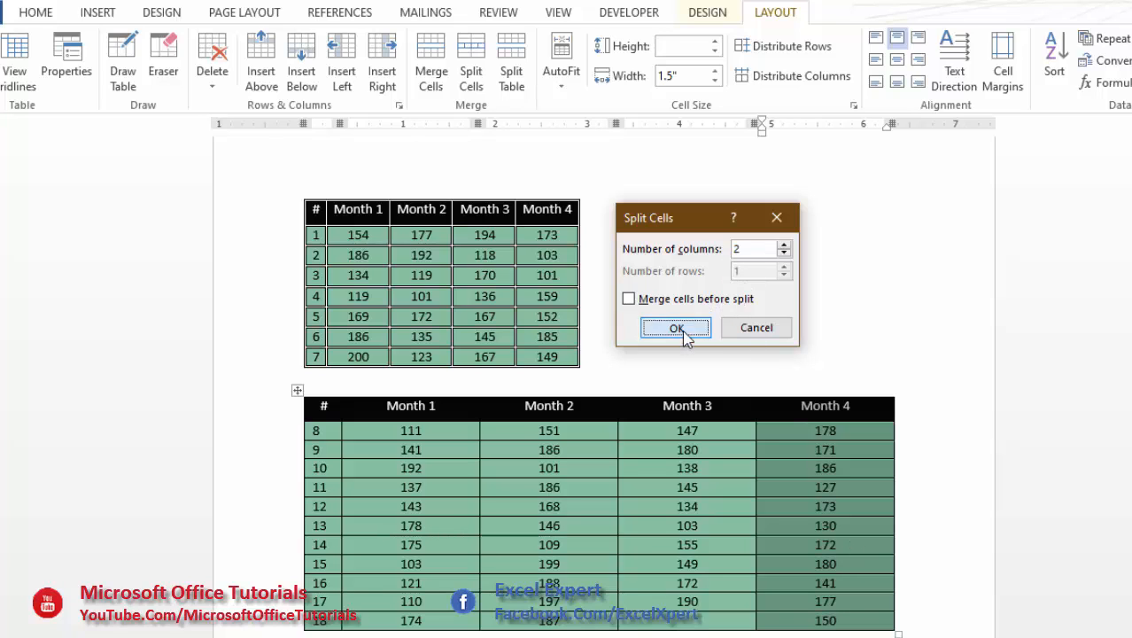
{"action": "left_click", "coordinate": [815, 461]}
{"action": "left_click_drag", "start_coordinate": [823, 430], "coordinate": [847, 622]}
{"action": "left_click", "coordinate": [835, 593]}
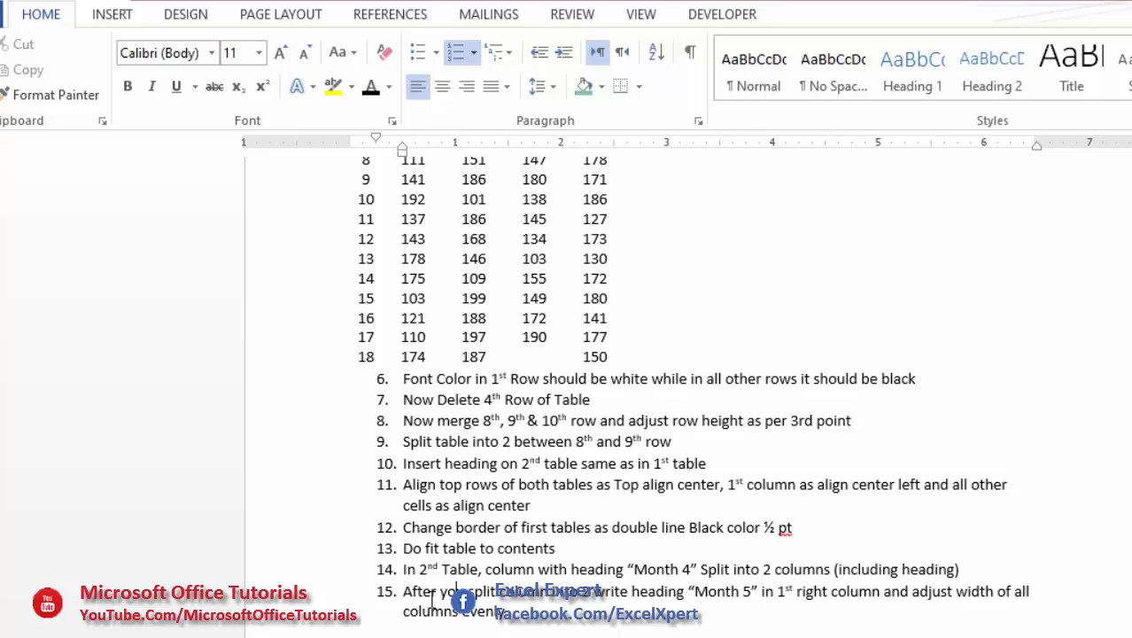
Step: Read the start of the fifteenth instruction and enter the heading "Month 5" above the new empty column of the second table
{"action": "left_click_drag", "start_coordinate": [433, 599], "coordinate": [861, 599]}
{"action": "left_click", "coordinate": [777, 596]}
{"action": "left_click", "coordinate": [860, 597]}
{"action": "key", "text": "alt+Tab"}
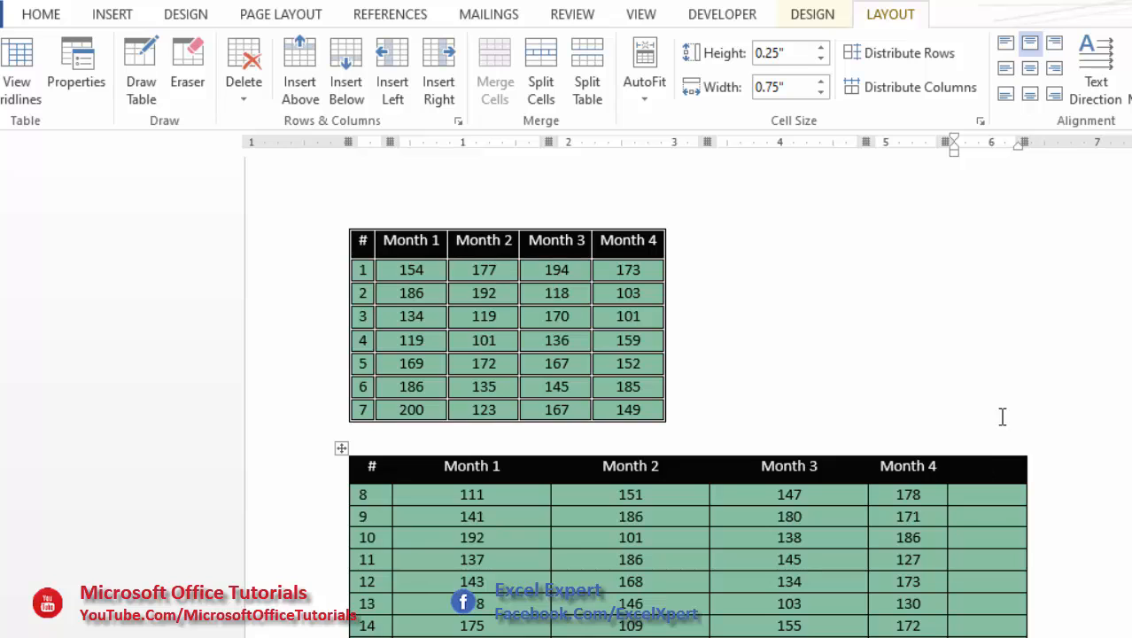
{"action": "type", "text": "nth 5"}
Step: Following the rest of the fifteenth instruction, distribute all columns of the second table evenly
{"action": "key", "text": "alt+Tab"}
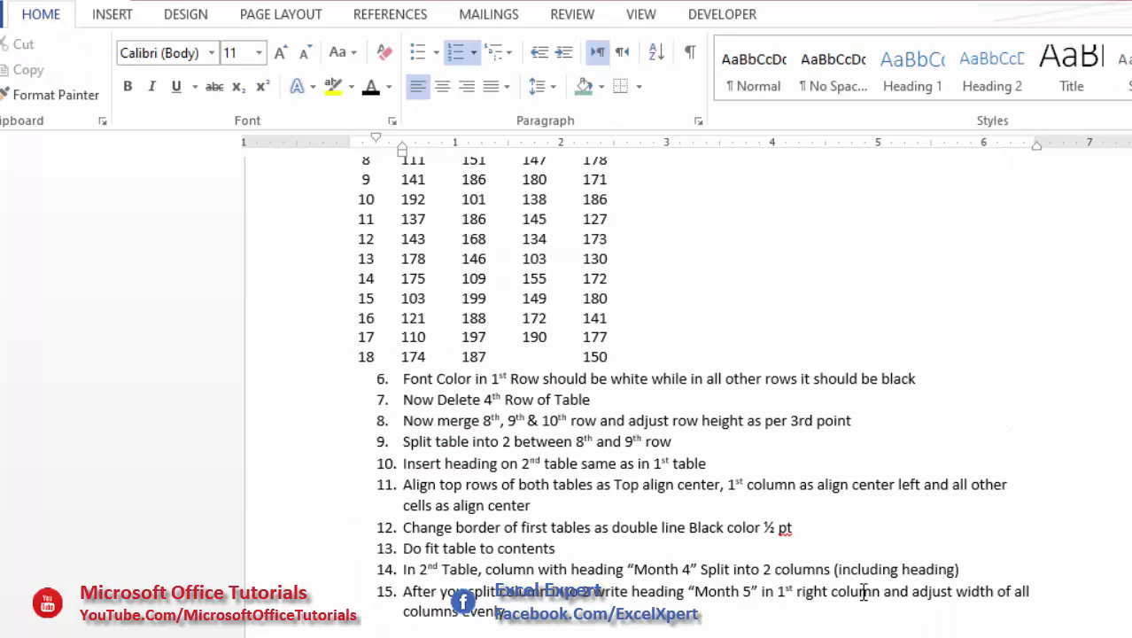
{"action": "left_click_drag", "start_coordinate": [934, 588], "coordinate": [696, 620]}
{"action": "left_click", "coordinate": [505, 618]}
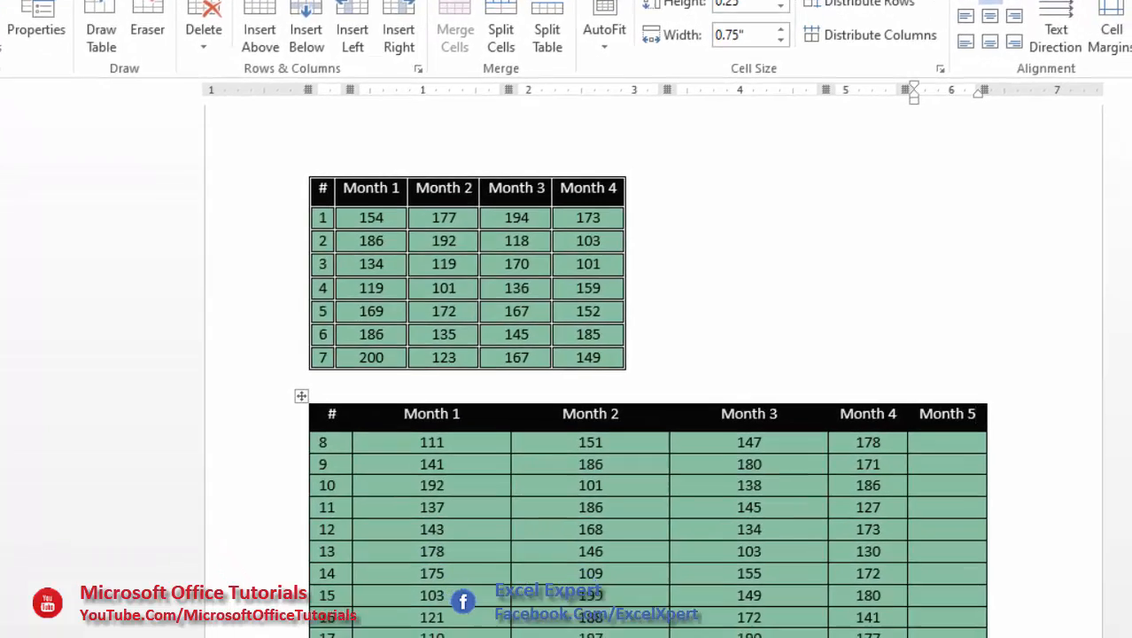
{"action": "left_click_drag", "start_coordinate": [902, 604], "coordinate": [281, 381]}
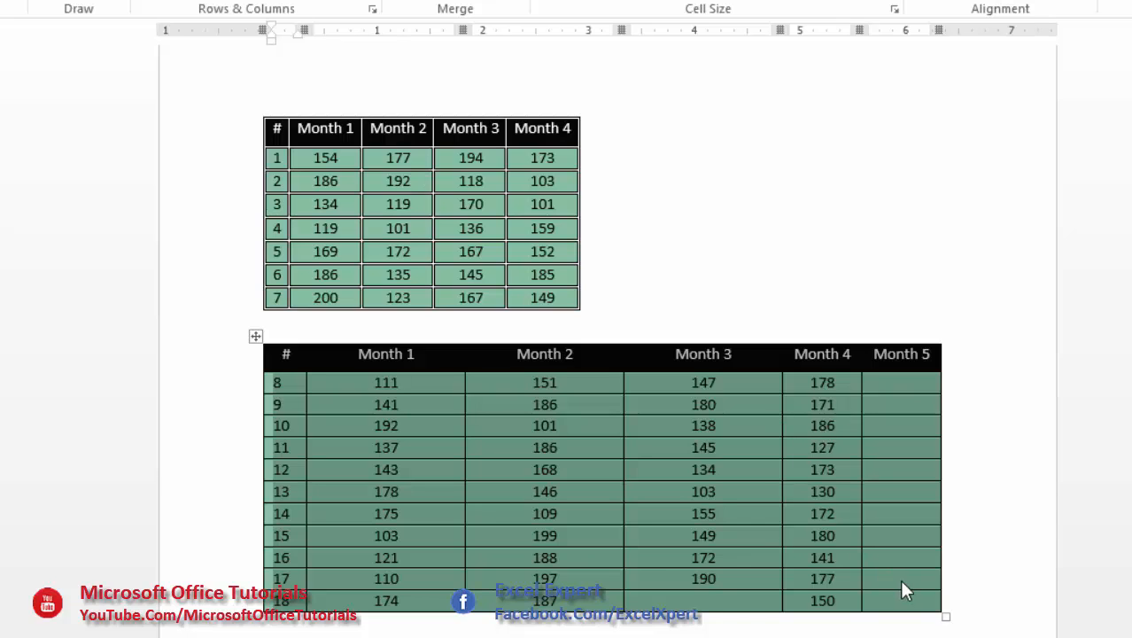
{"action": "right_click", "coordinate": [290, 368]}
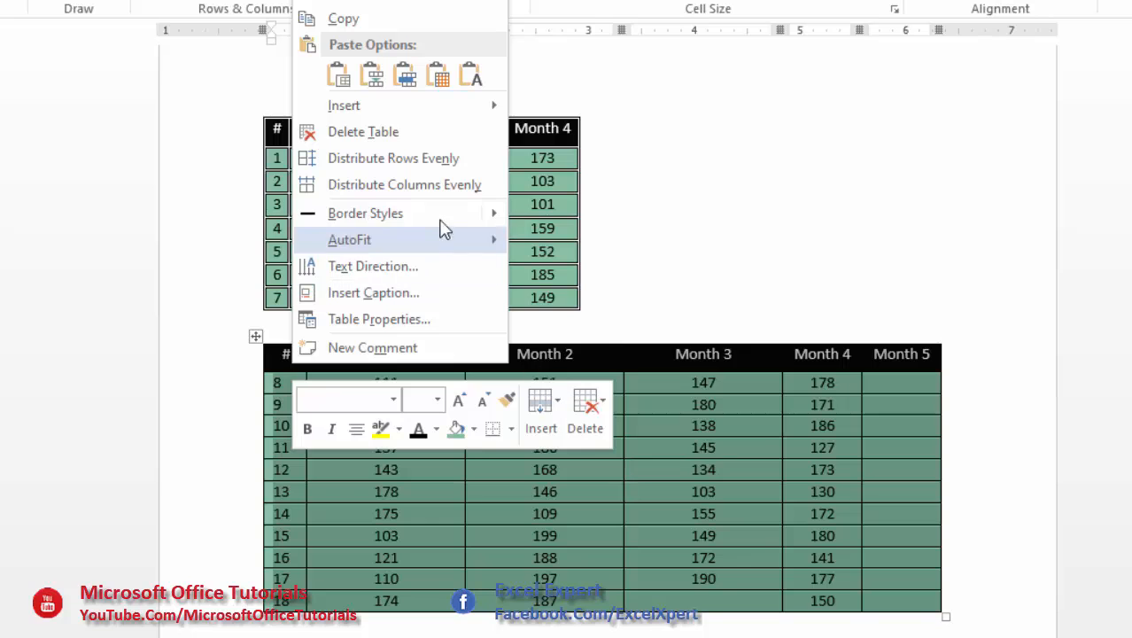
{"action": "left_click", "coordinate": [424, 187]}
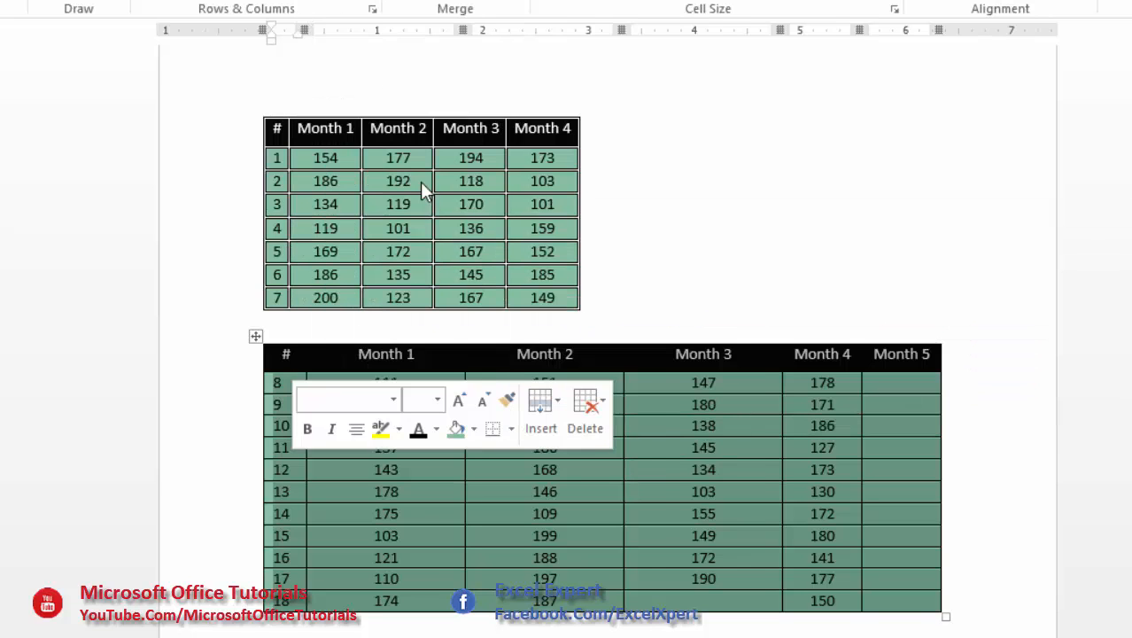
{"action": "left_click", "coordinate": [647, 425]}
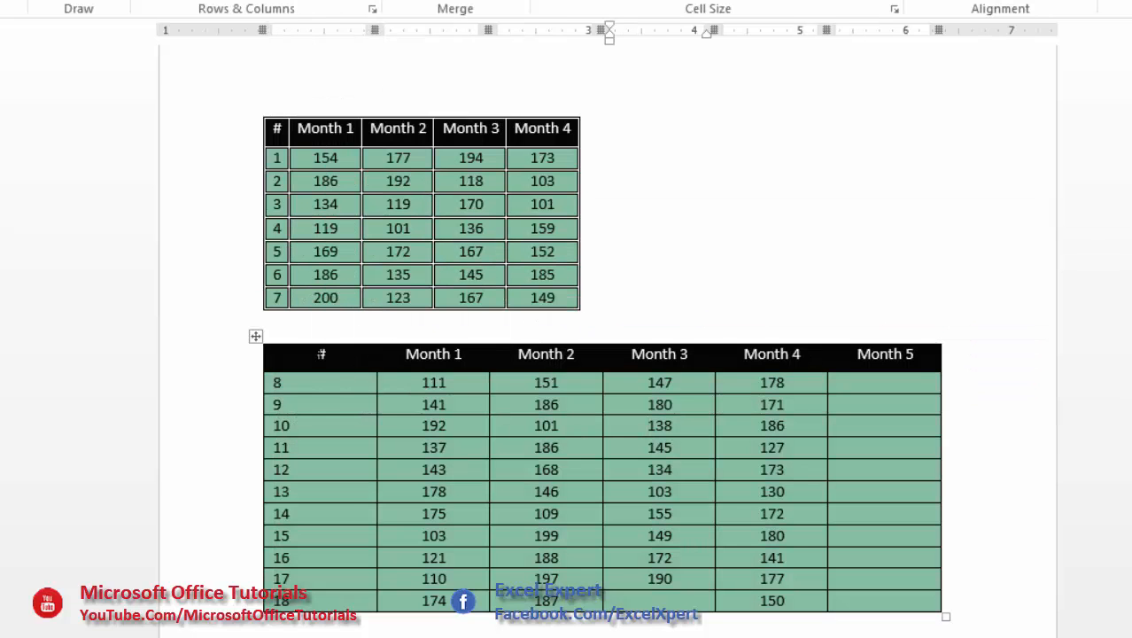
{"action": "left_click_drag", "start_coordinate": [321, 353], "coordinate": [877, 589]}
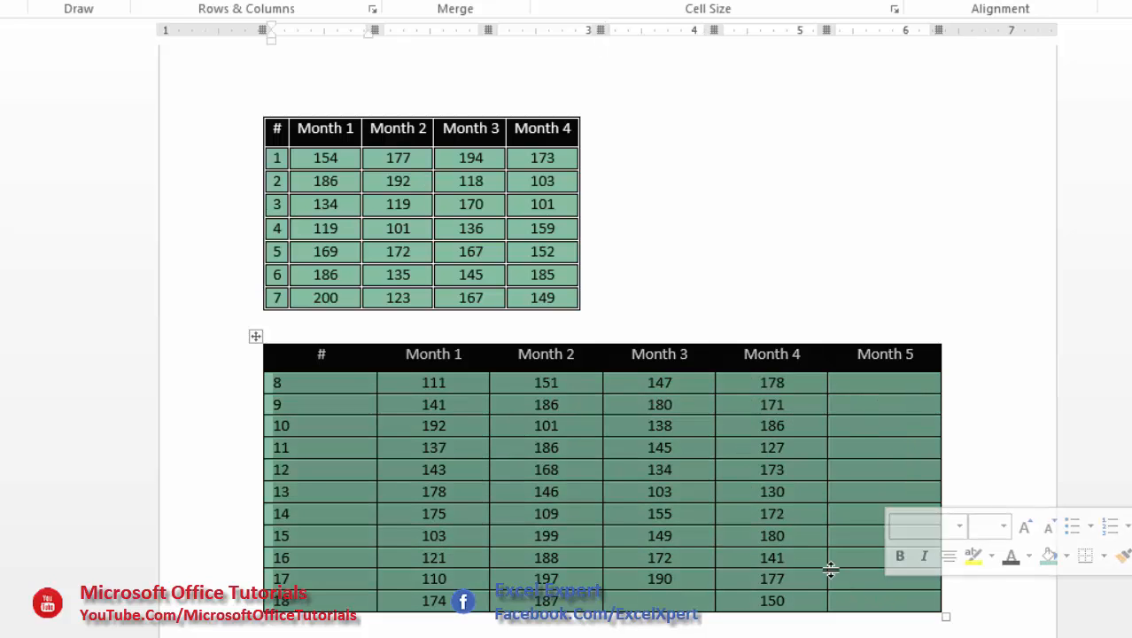
{"action": "left_click", "coordinate": [771, 560]}
Step: Return to the instructions document, check that no instruction follows the fifteenth, and go to the "What we have learned" list
{"action": "key", "text": "alt+Tab"}
{"action": "scroll", "coordinate": [431, 439], "scroll_direction": "down", "scroll_amount": 3}
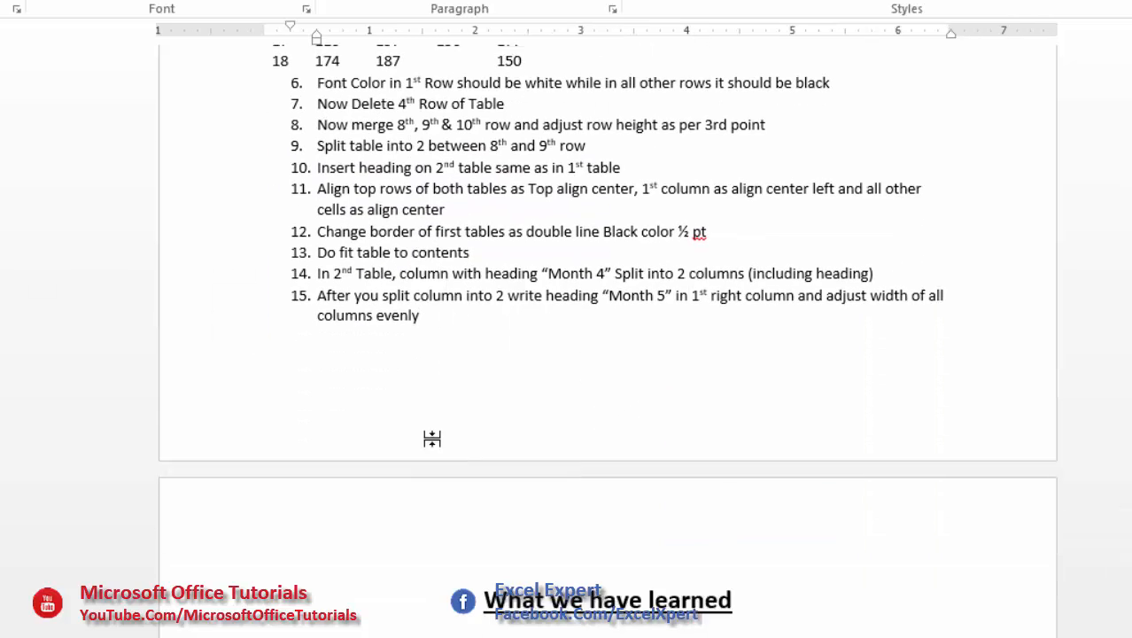
{"action": "scroll", "coordinate": [432, 438], "scroll_direction": "down", "scroll_amount": 1}
{"action": "scroll", "coordinate": [439, 292], "scroll_direction": "up", "scroll_amount": 2}
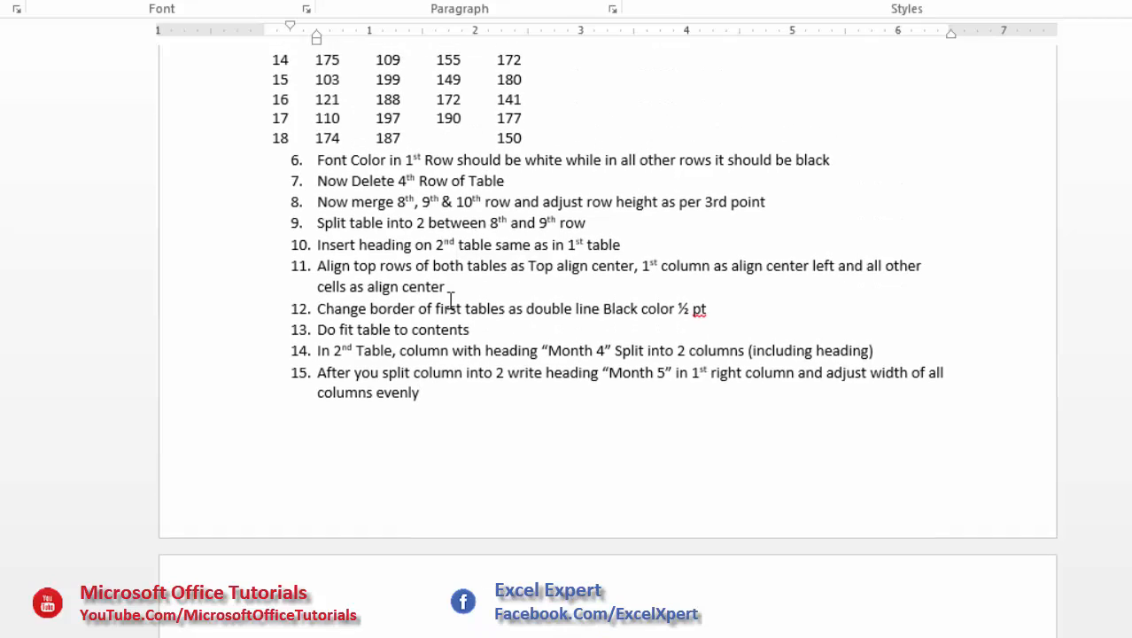
{"action": "scroll", "coordinate": [467, 301], "scroll_direction": "down", "scroll_amount": 2}
{"action": "scroll", "coordinate": [480, 308], "scroll_direction": "down", "scroll_amount": 2}
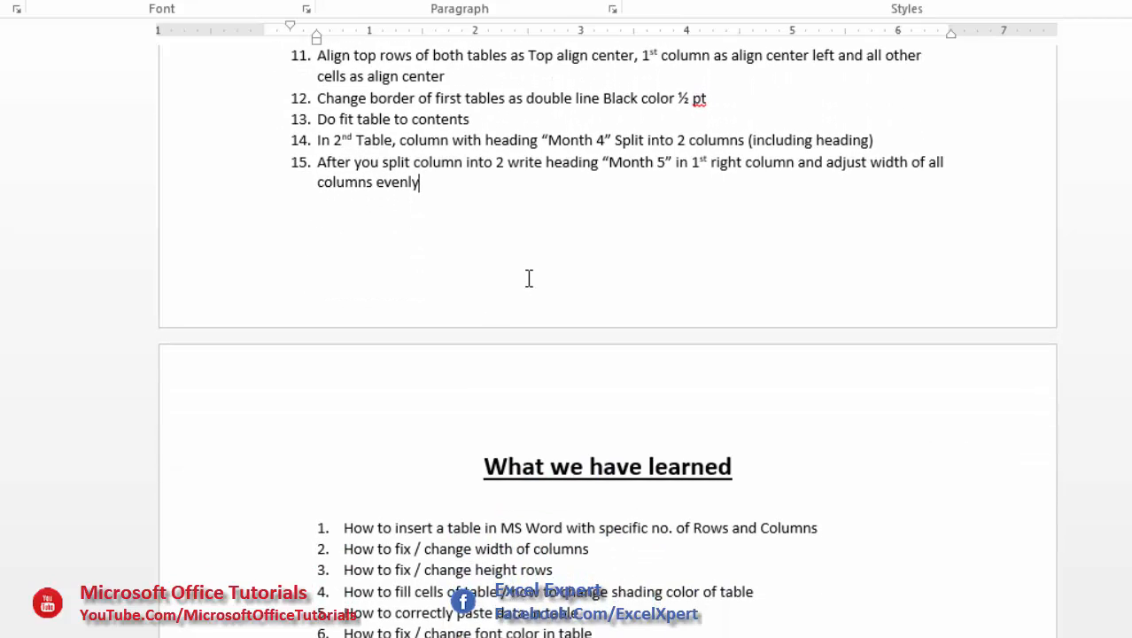
{"action": "scroll", "coordinate": [528, 278], "scroll_direction": "down", "scroll_amount": 5}
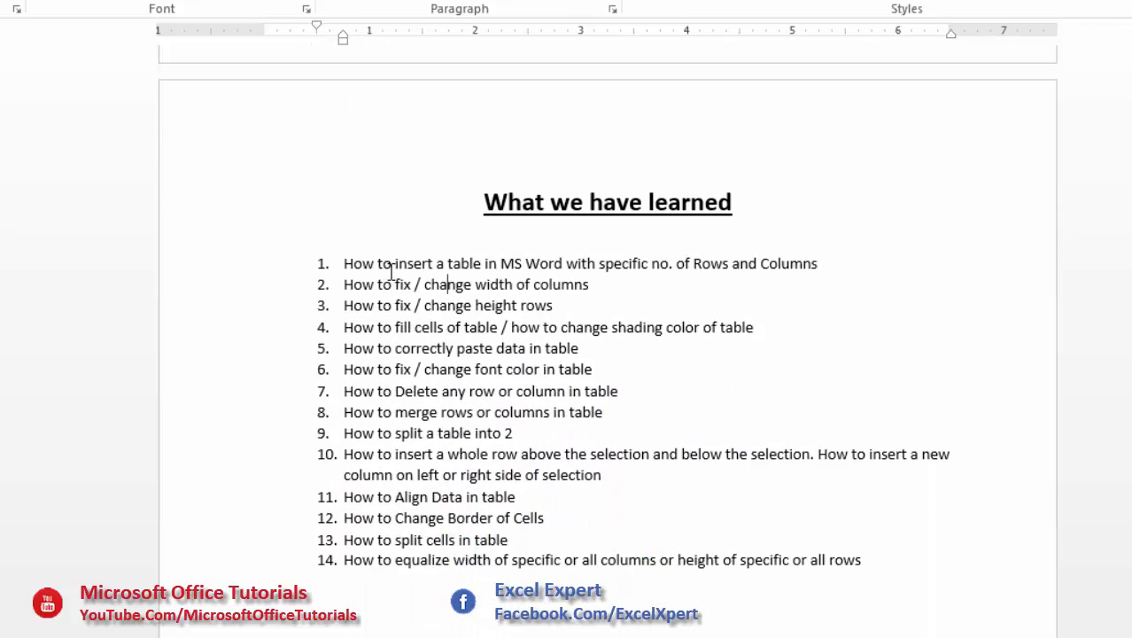
Step: Review items 1 to 7 of the "What we have learned" list, from inserting a table to deleting rows or columns
{"action": "left_click_drag", "start_coordinate": [379, 263], "coordinate": [602, 263]}
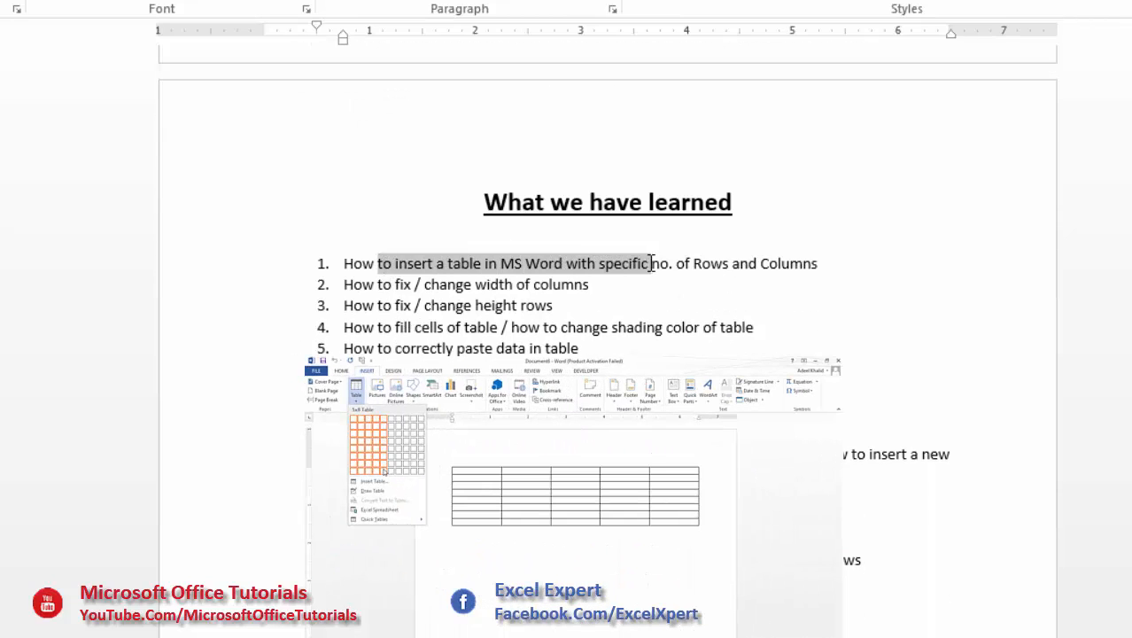
{"action": "left_click_drag", "start_coordinate": [693, 263], "coordinate": [792, 261]}
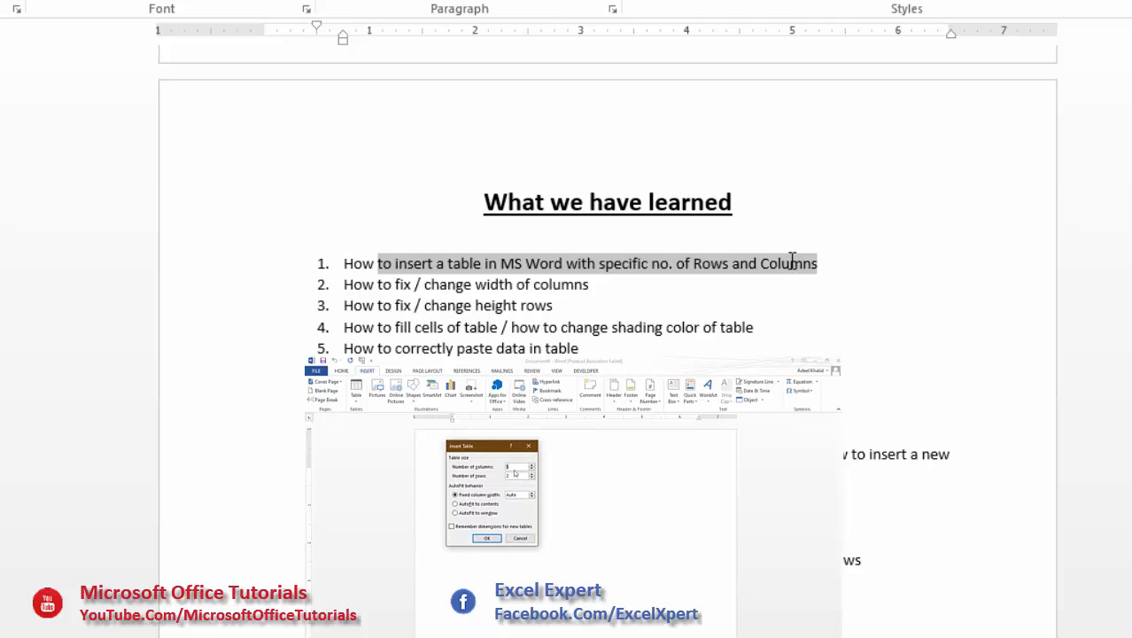
{"action": "scroll", "coordinate": [369, 273], "scroll_direction": "down", "scroll_amount": 1}
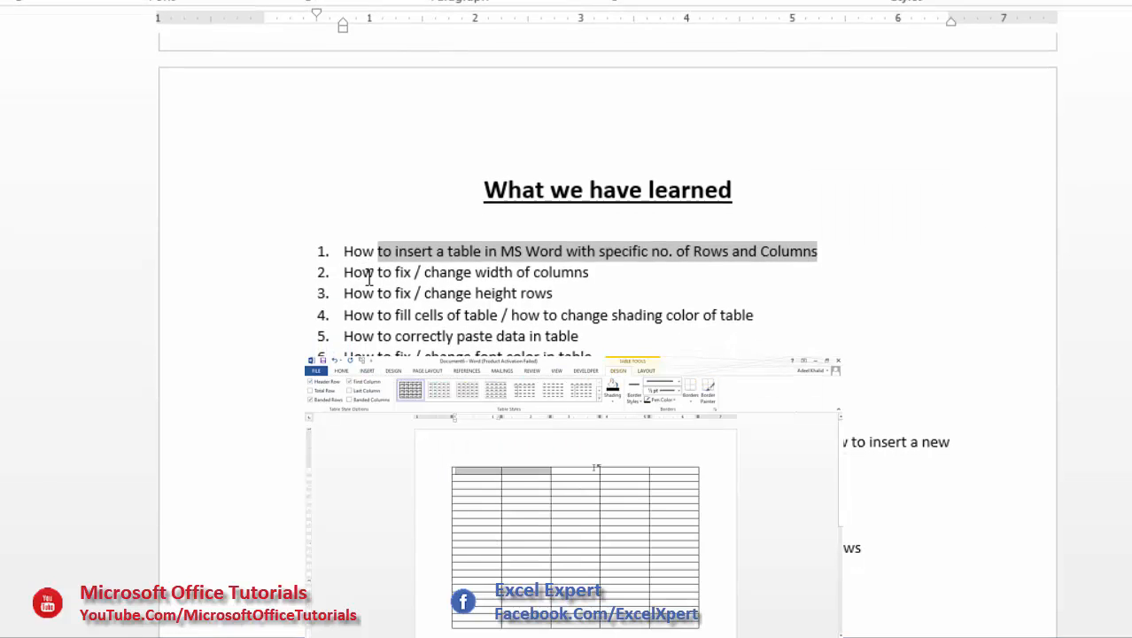
{"action": "left_click_drag", "start_coordinate": [378, 251], "coordinate": [584, 257]}
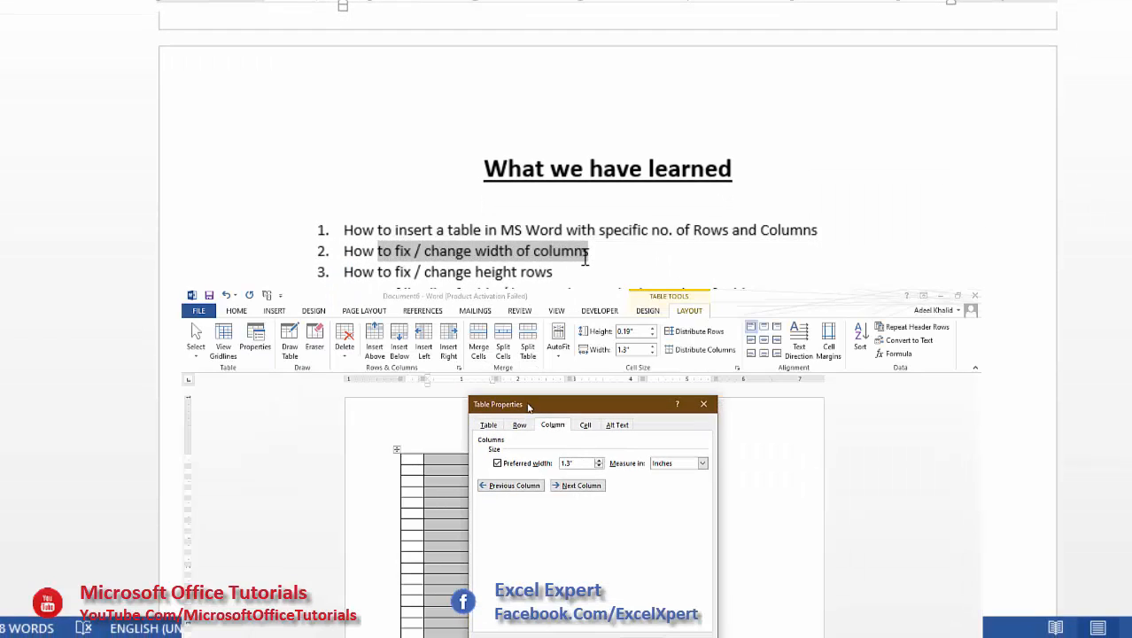
{"action": "left_click_drag", "start_coordinate": [345, 271], "coordinate": [553, 271]}
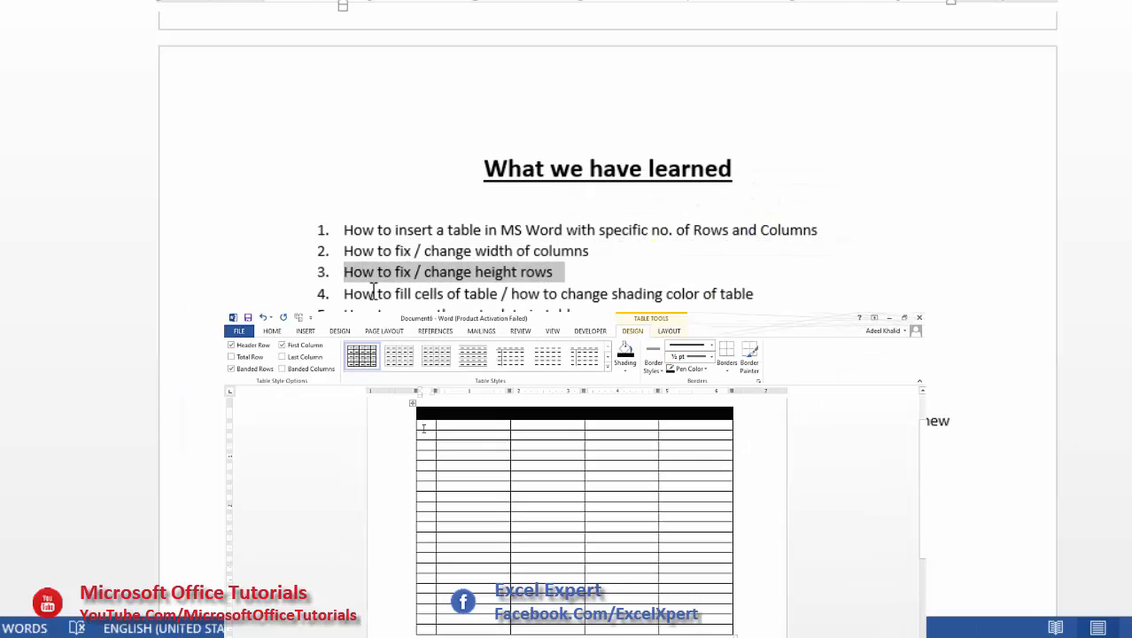
{"action": "left_click_drag", "start_coordinate": [345, 293], "coordinate": [753, 281]}
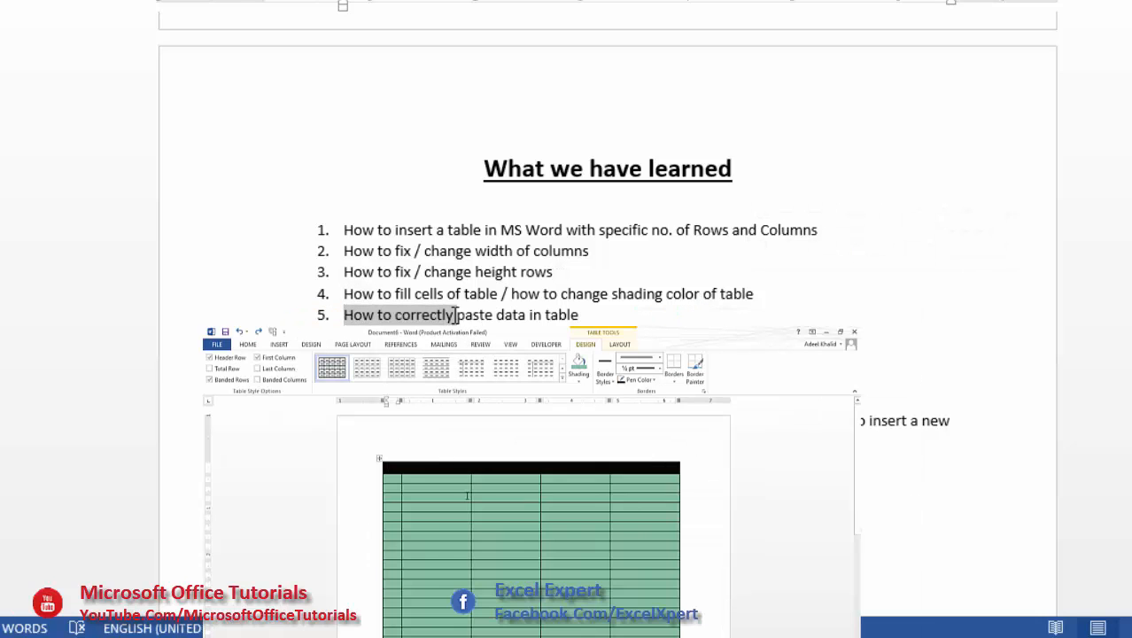
{"action": "left_click_drag", "start_coordinate": [524, 316], "coordinate": [579, 315]}
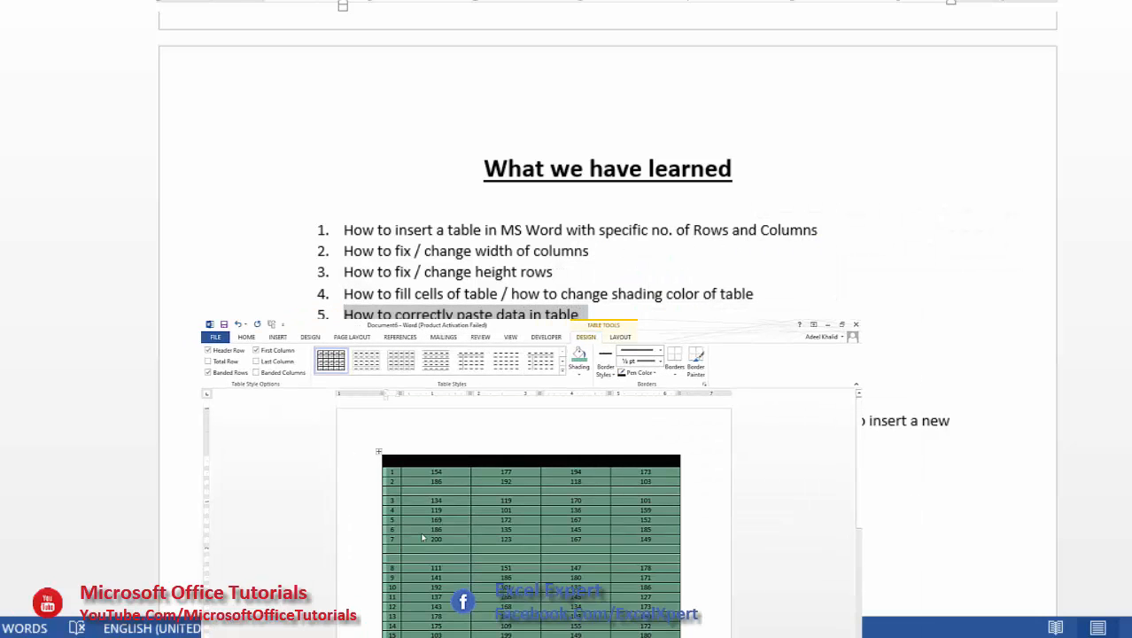
{"action": "left_click_drag", "start_coordinate": [378, 336], "coordinate": [462, 336]}
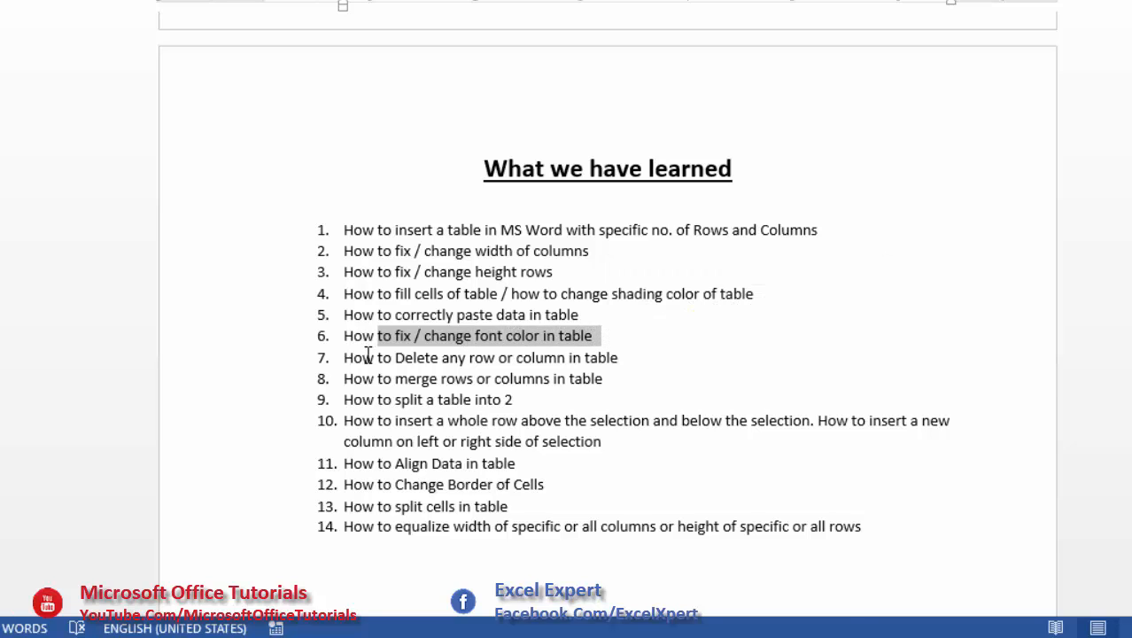
{"action": "left_click_drag", "start_coordinate": [371, 357], "coordinate": [620, 358]}
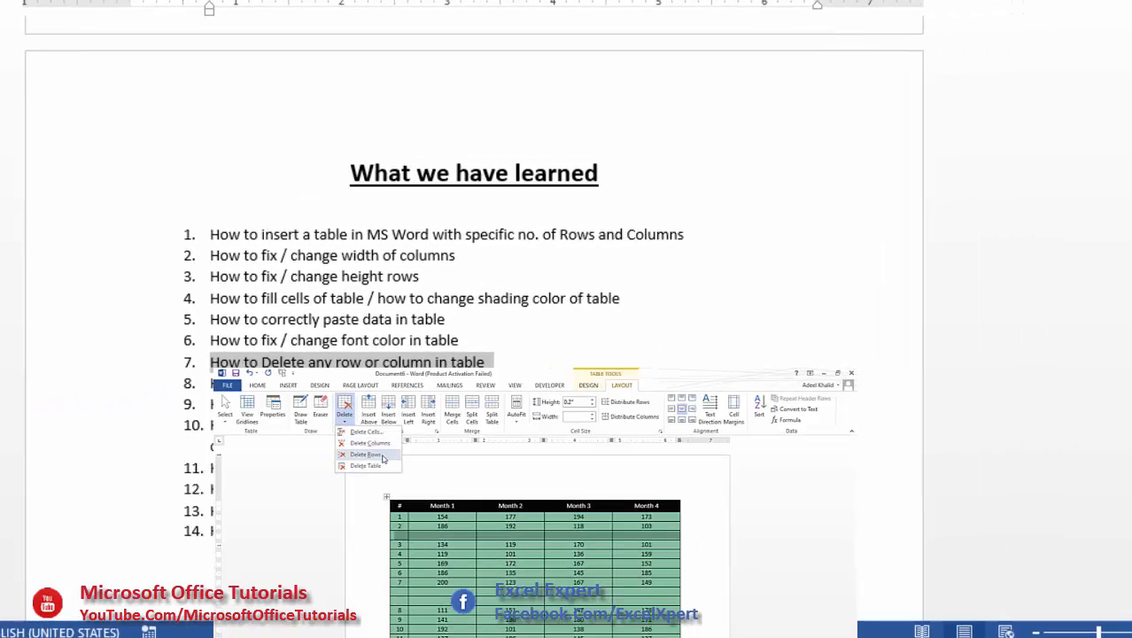
Step: Review items 8 to 10 of the "What we have learned" list, from merging rows or columns to inserting rows and columns
{"action": "left_click_drag", "start_coordinate": [239, 383], "coordinate": [434, 387]}
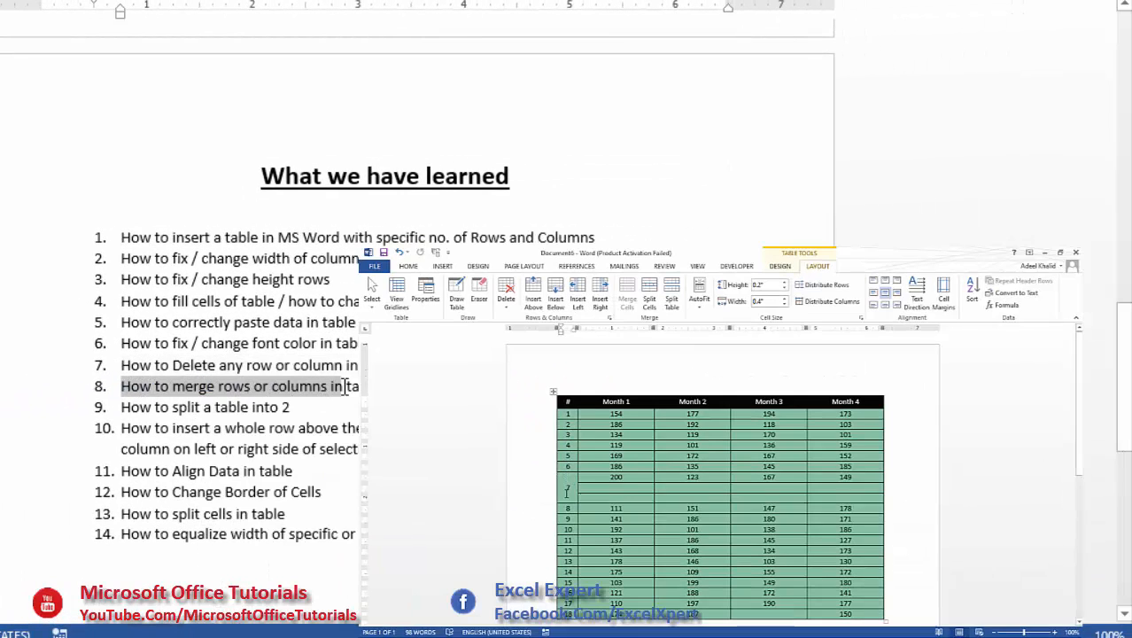
{"action": "left_click_drag", "start_coordinate": [344, 386], "coordinate": [381, 387]}
{"action": "left_click_drag", "start_coordinate": [140, 406], "coordinate": [245, 400]}
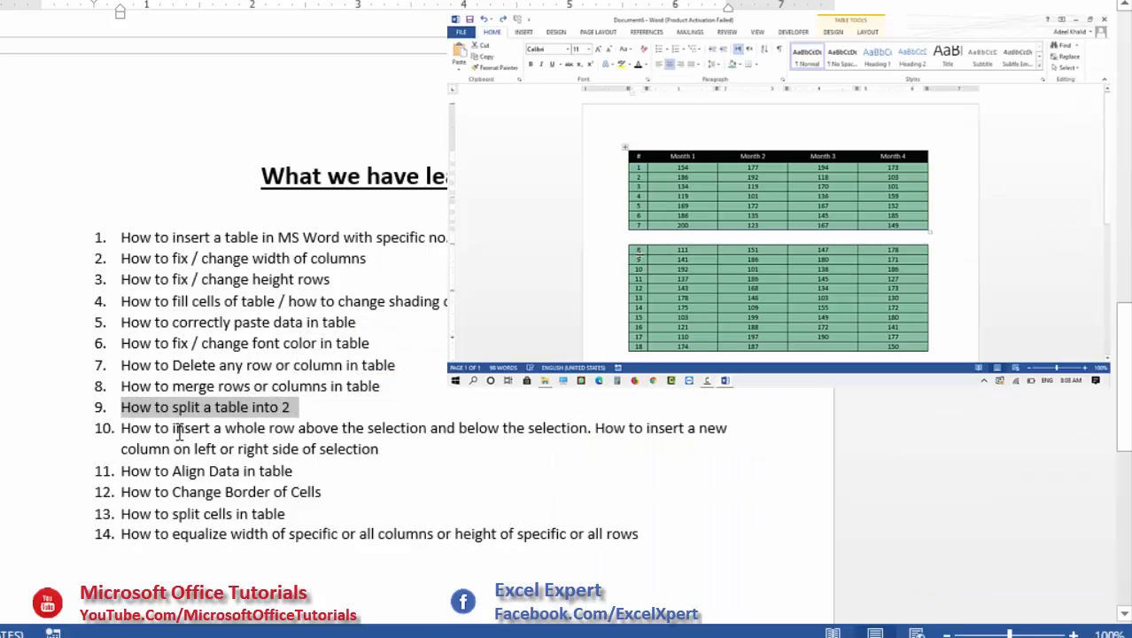
{"action": "left_click", "coordinate": [175, 428]}
{"action": "left_click_drag", "start_coordinate": [224, 428], "coordinate": [372, 460]}
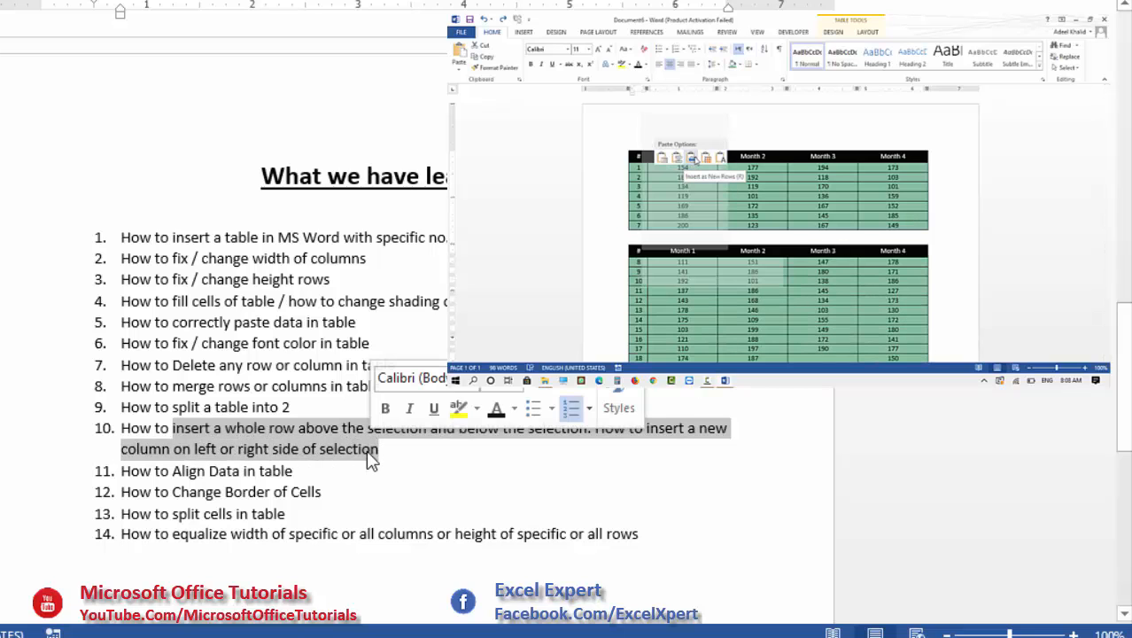
Step: Review items 11 to 14 of the "What we have learned" list, from aligning data to equalizing column widths and row heights
{"action": "scroll", "coordinate": [373, 456], "scroll_direction": "down", "scroll_amount": 3}
{"action": "left_click", "coordinate": [222, 386]}
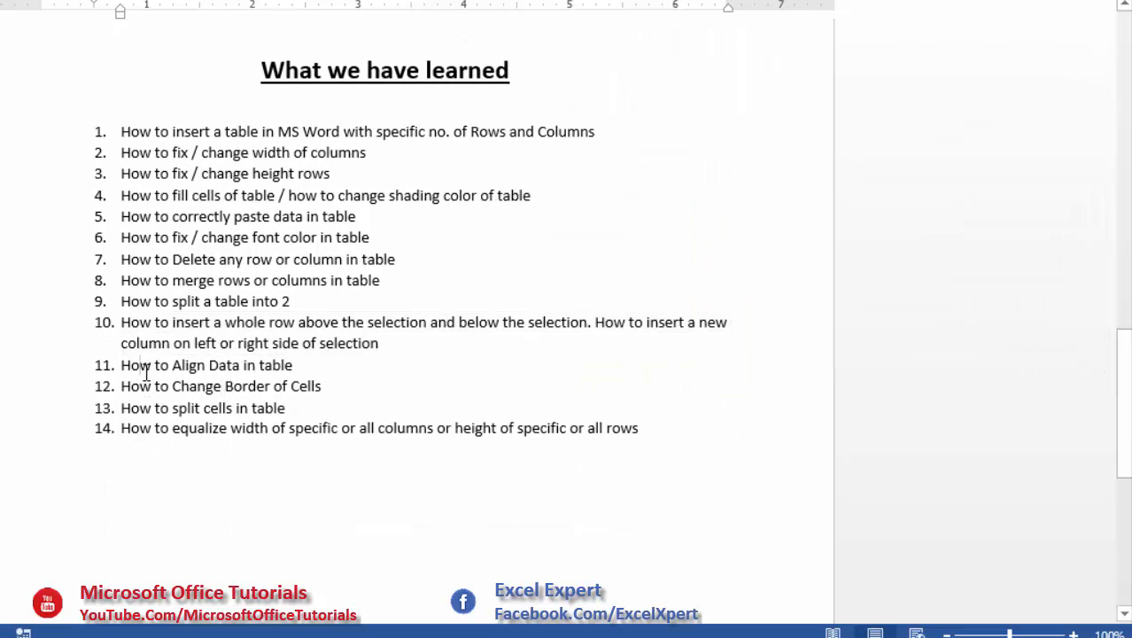
{"action": "left_click_drag", "start_coordinate": [122, 365], "coordinate": [296, 366]}
{"action": "left_click", "coordinate": [257, 387]}
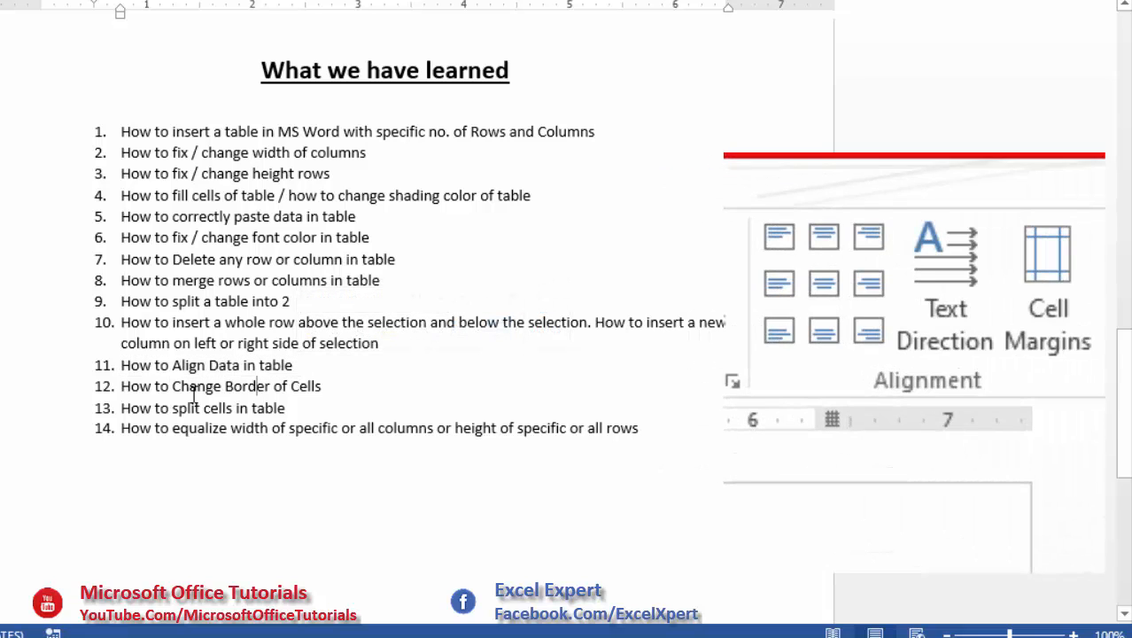
{"action": "left_click_drag", "start_coordinate": [135, 389], "coordinate": [323, 387]}
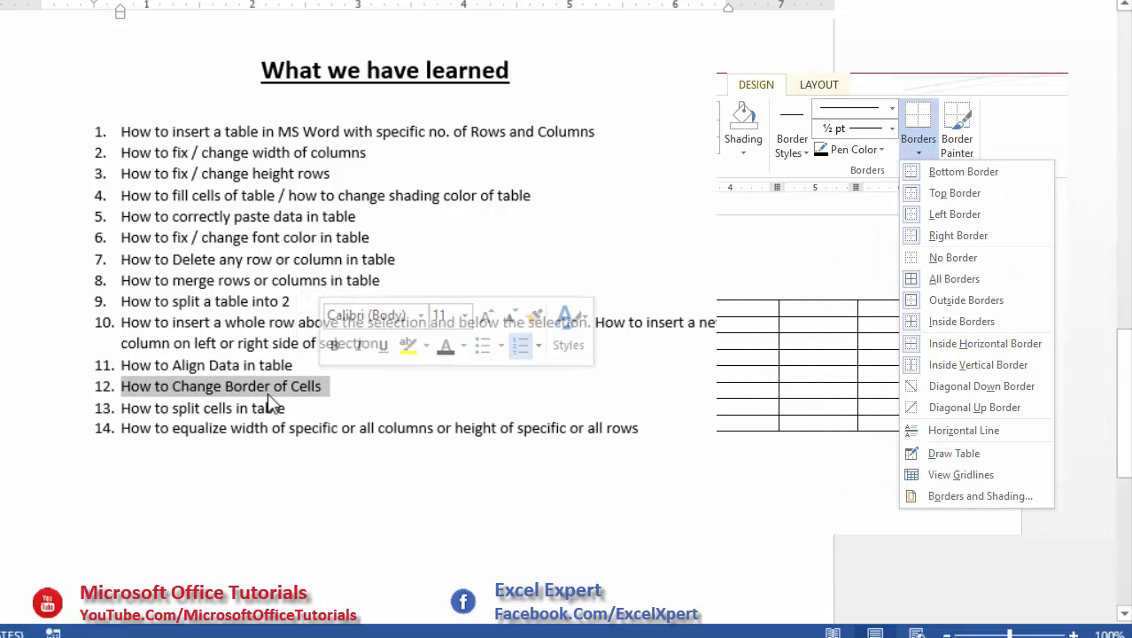
{"action": "triple_click", "coordinate": [188, 409]}
{"action": "left_click_drag", "start_coordinate": [144, 407], "coordinate": [252, 405]}
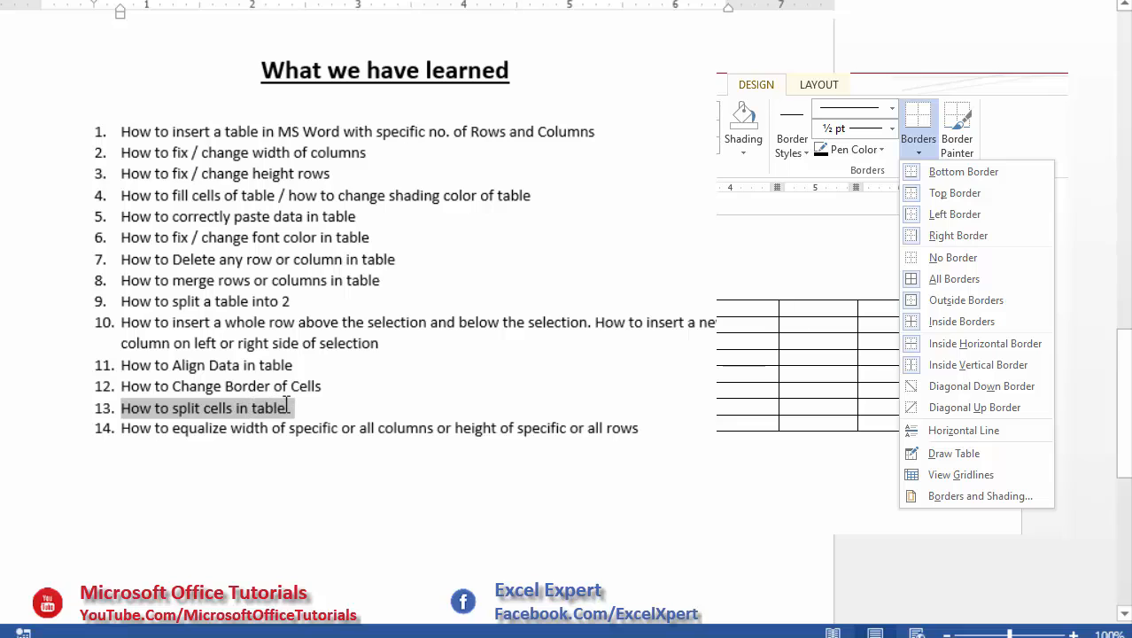
{"action": "left_click_drag", "start_coordinate": [170, 428], "coordinate": [640, 425]}
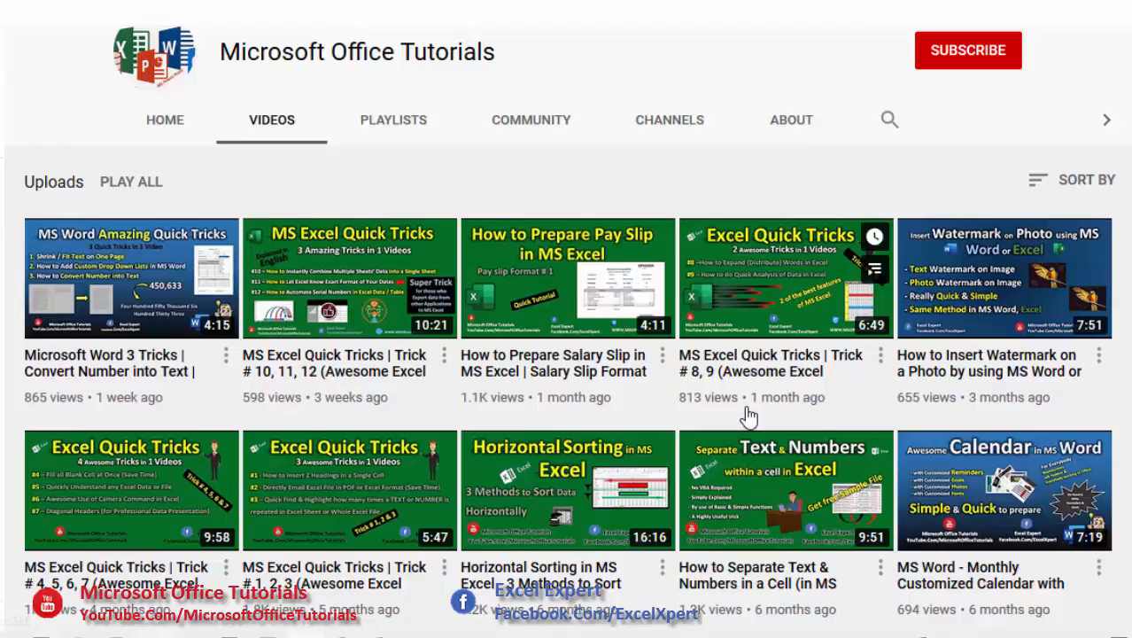
Step: Browse the uploaded videos on the Microsoft Office Tutorials channel page on YouTube
{"action": "scroll", "coordinate": [749, 416], "scroll_direction": "down", "scroll_amount": 3}
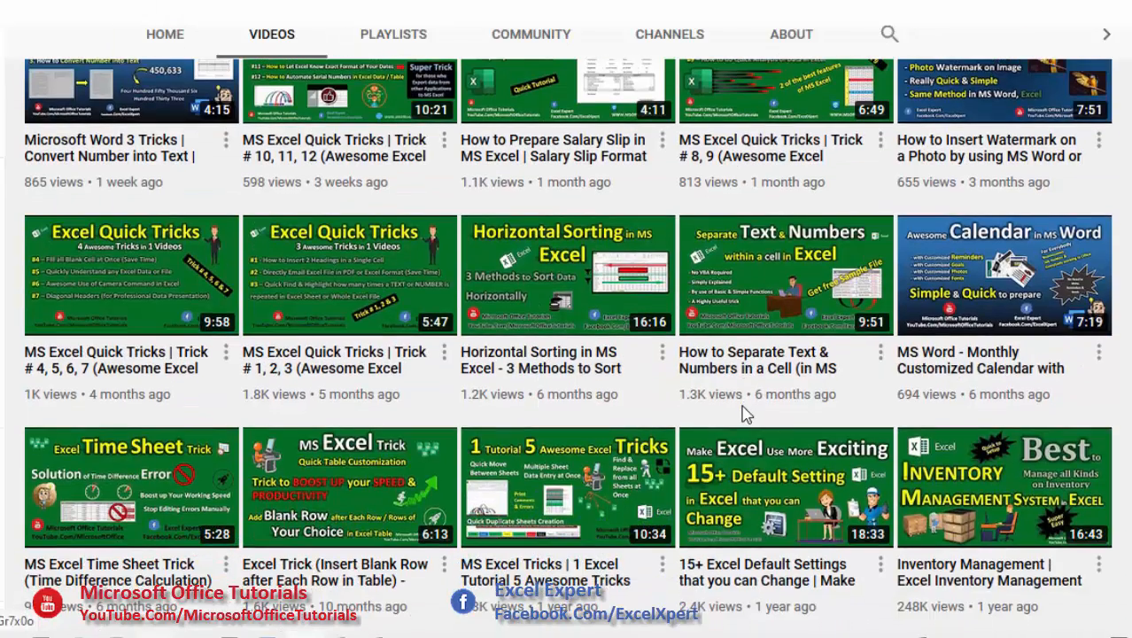
{"action": "scroll", "coordinate": [749, 416], "scroll_direction": "up", "scroll_amount": 5}
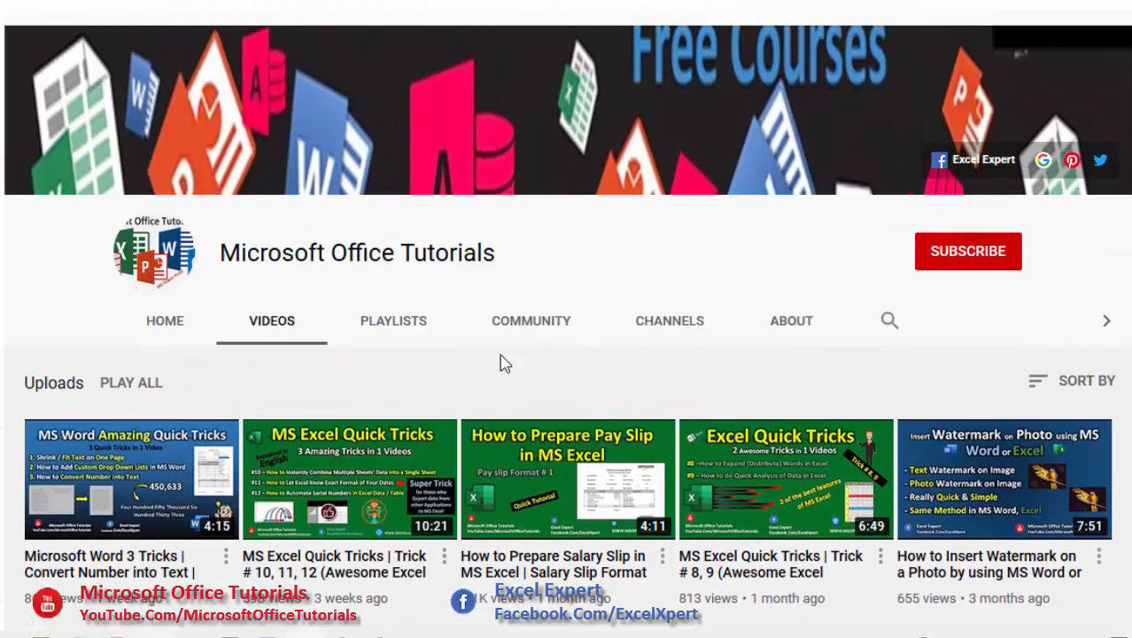